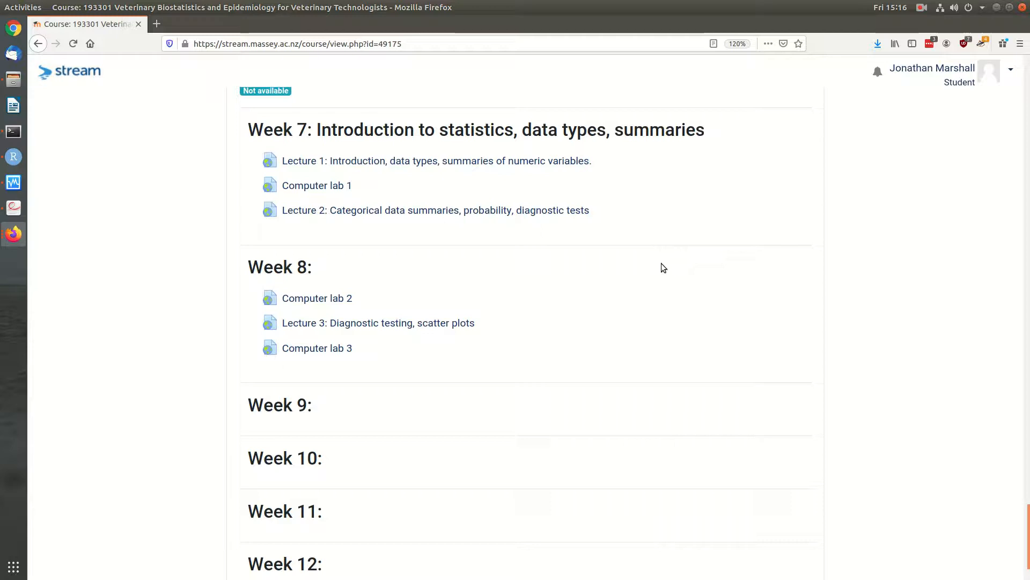
# Step: Open the Computer lab 1 sheet from Week 7 and find the lab file link under Getting Started
pyautogui.click(327, 186)
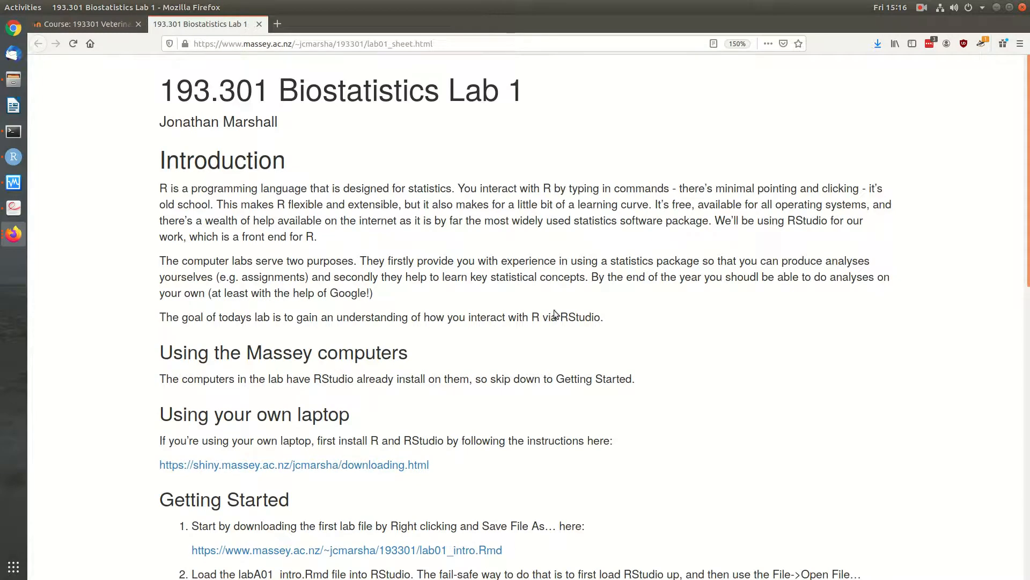
pyautogui.scroll(-8, 572, 320)
pyautogui.scroll(-4, 571, 320)
pyautogui.scroll(12, 562, 336)
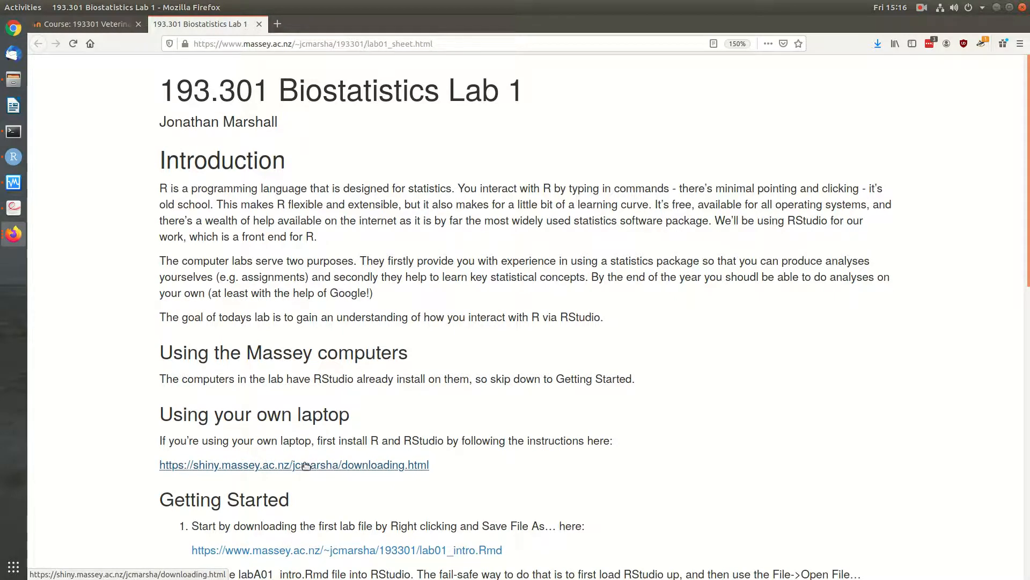
pyautogui.scroll(-3, 595, 488)
pyautogui.scroll(-4, 537, 466)
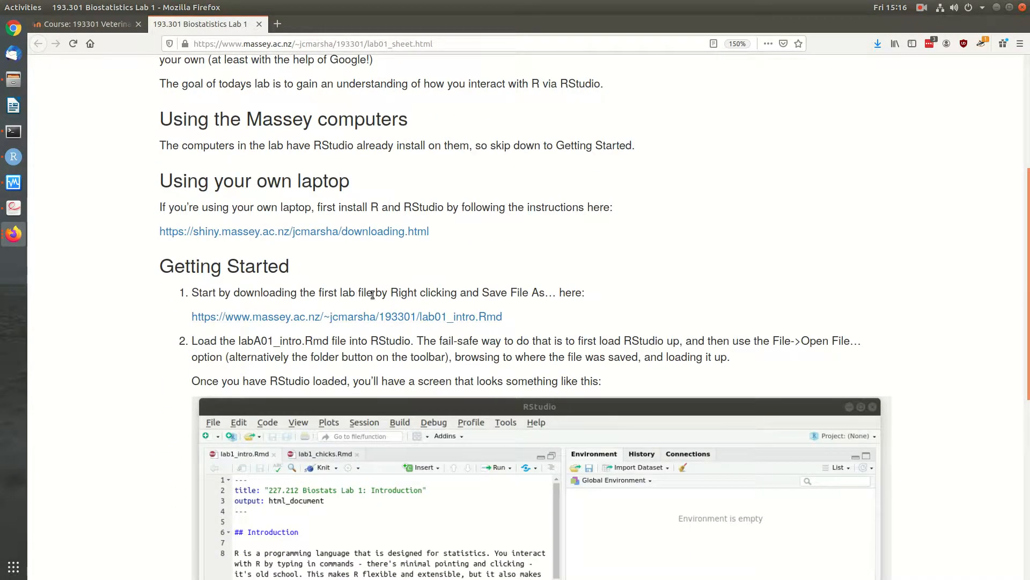
# Step: Save the linked lab01_intro.Rmd file into the teaching/193301/screencasts folder
pyautogui.rightClick(433, 316)
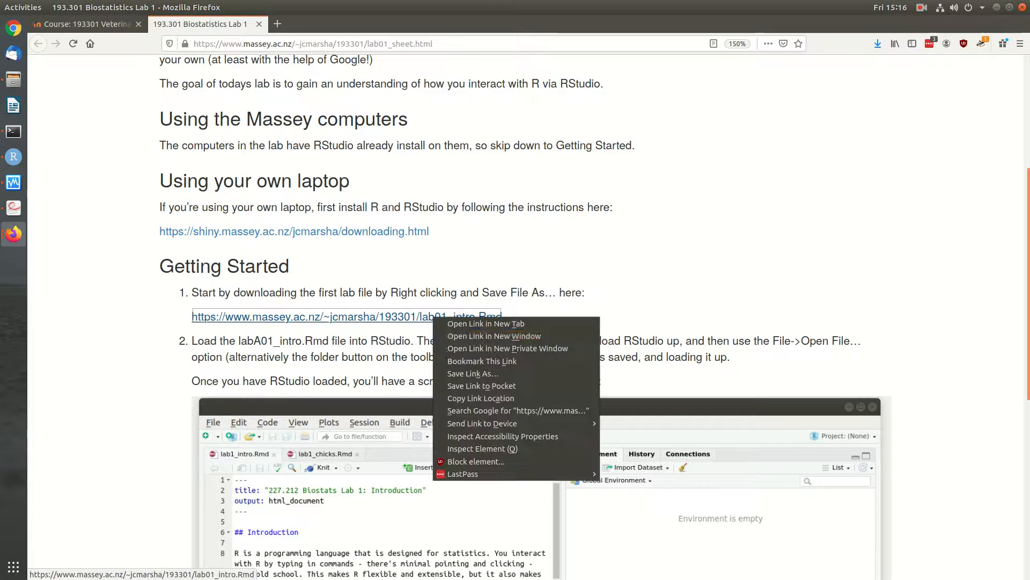
pyautogui.click(466, 374)
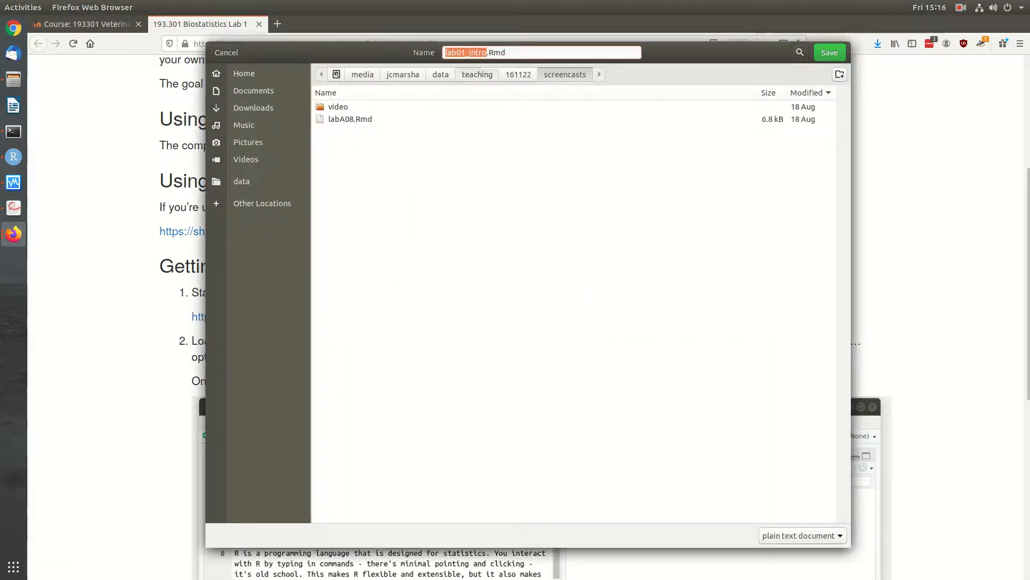
pyautogui.click(477, 74)
pyautogui.doubleClick(341, 108)
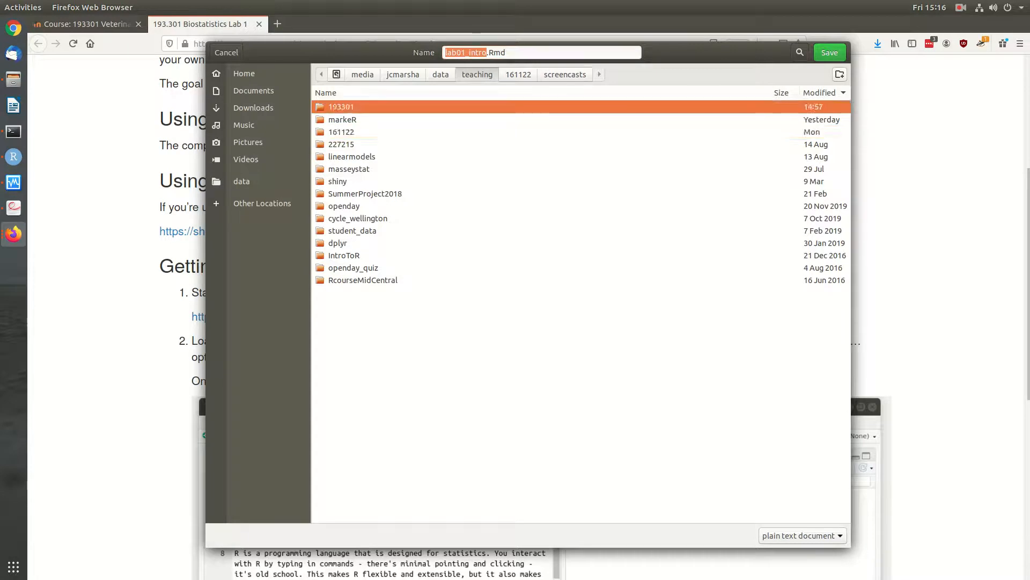
pyautogui.doubleClick(349, 133)
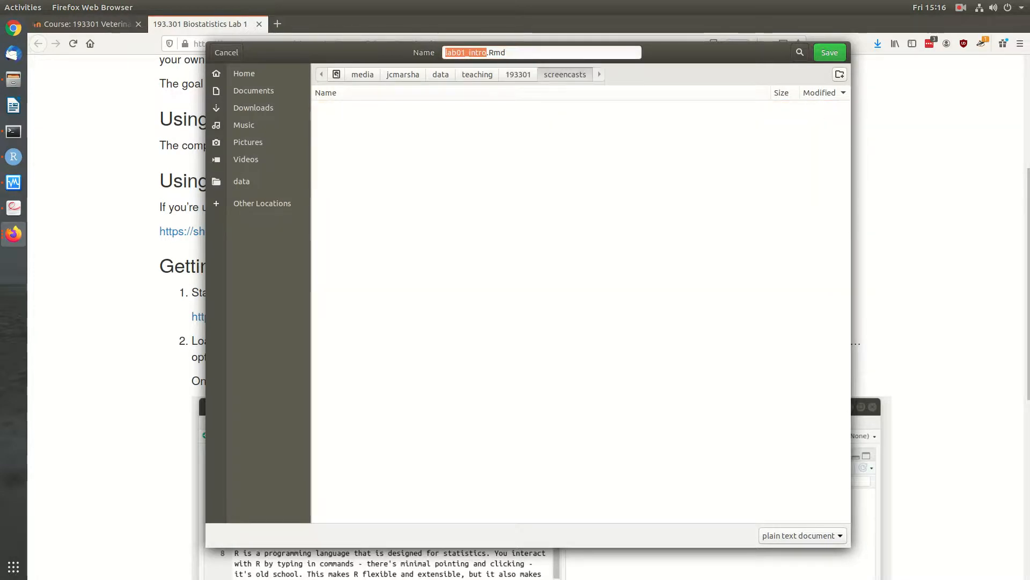
pyautogui.click(829, 53)
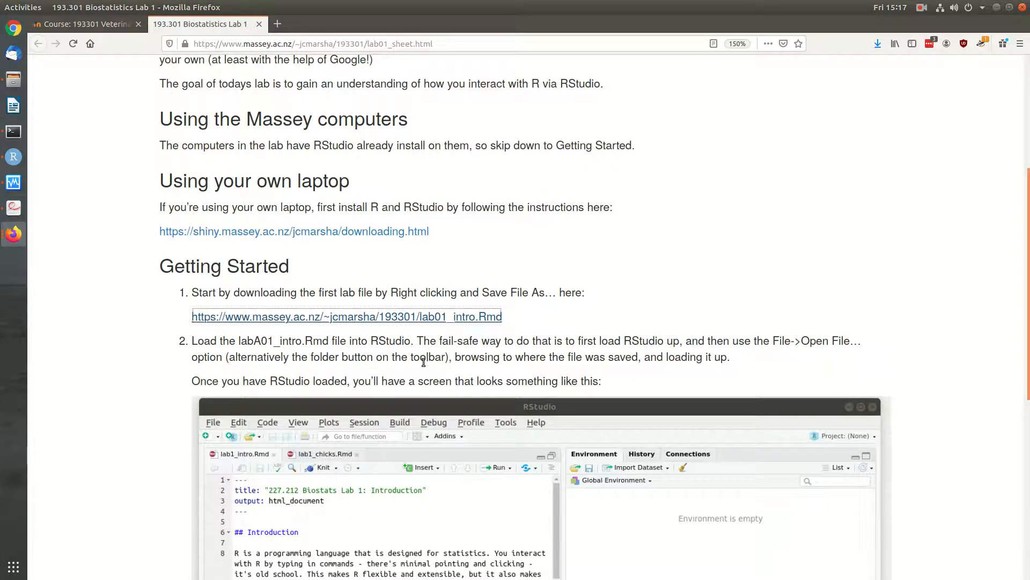
# Step: Switch to RStudio and open lab01_intro.Rmd from the screencasts folder
pyautogui.click(15, 157)
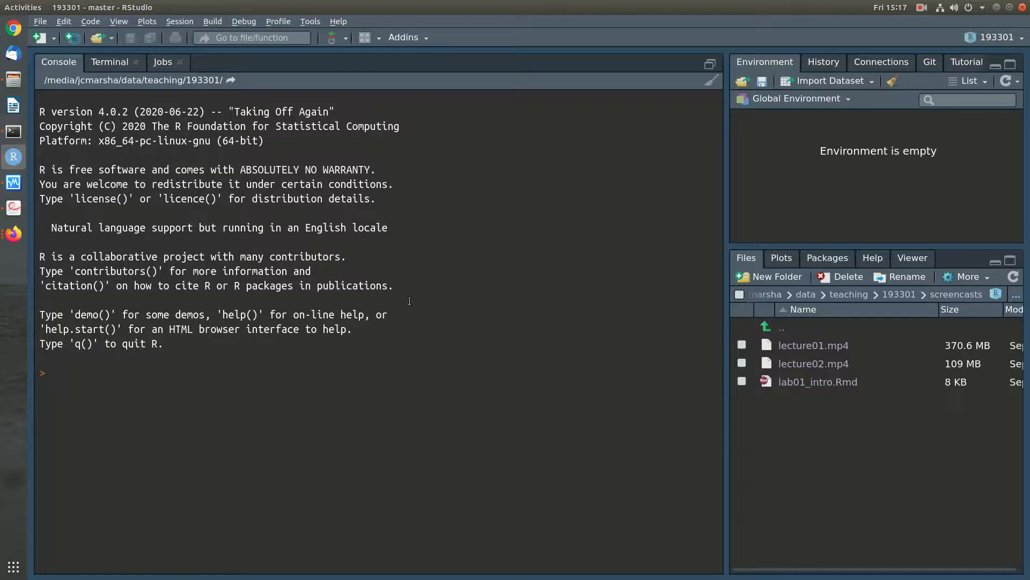
pyautogui.click(97, 39)
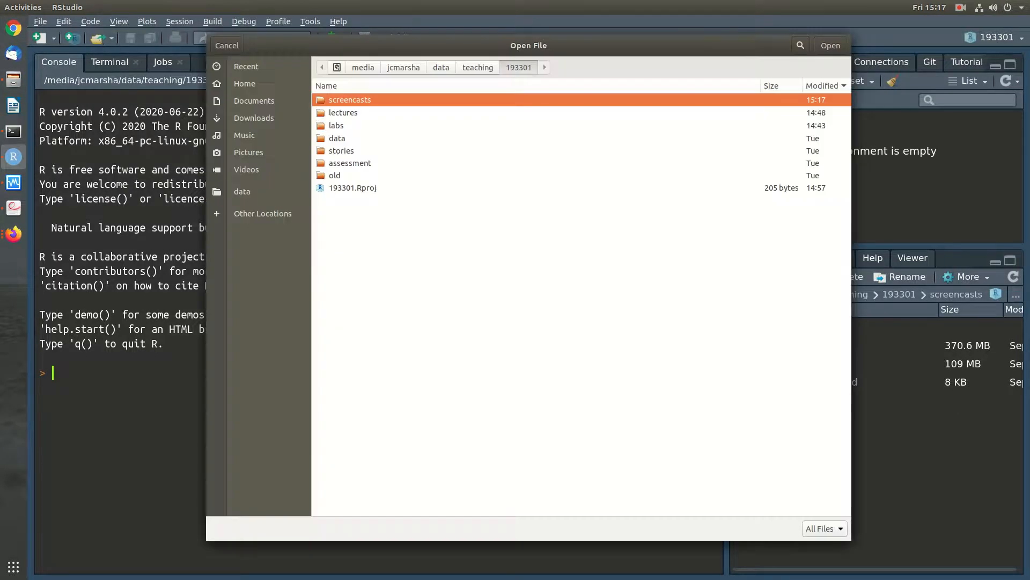
pyautogui.press('Return')
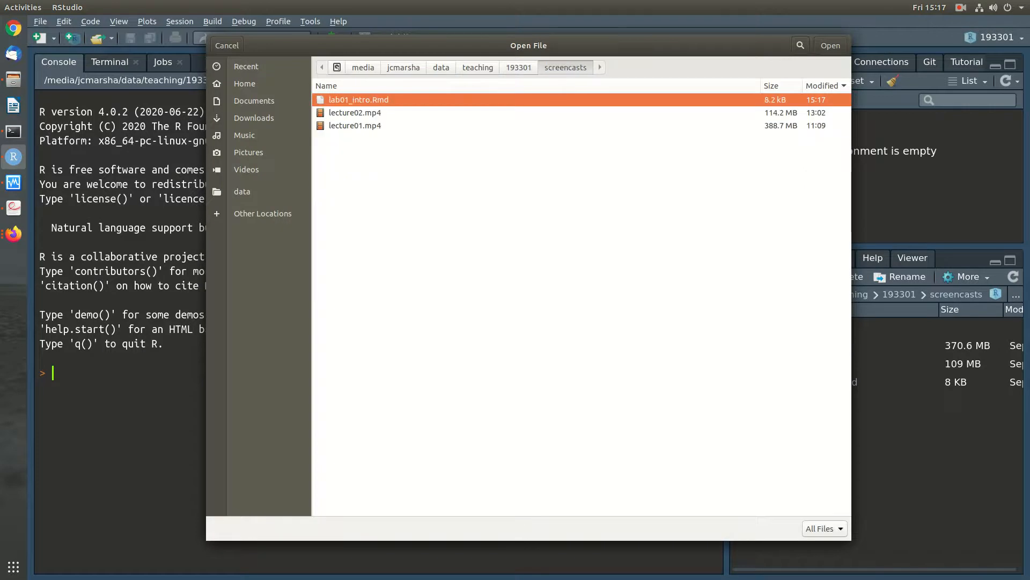
pyautogui.press('Return')
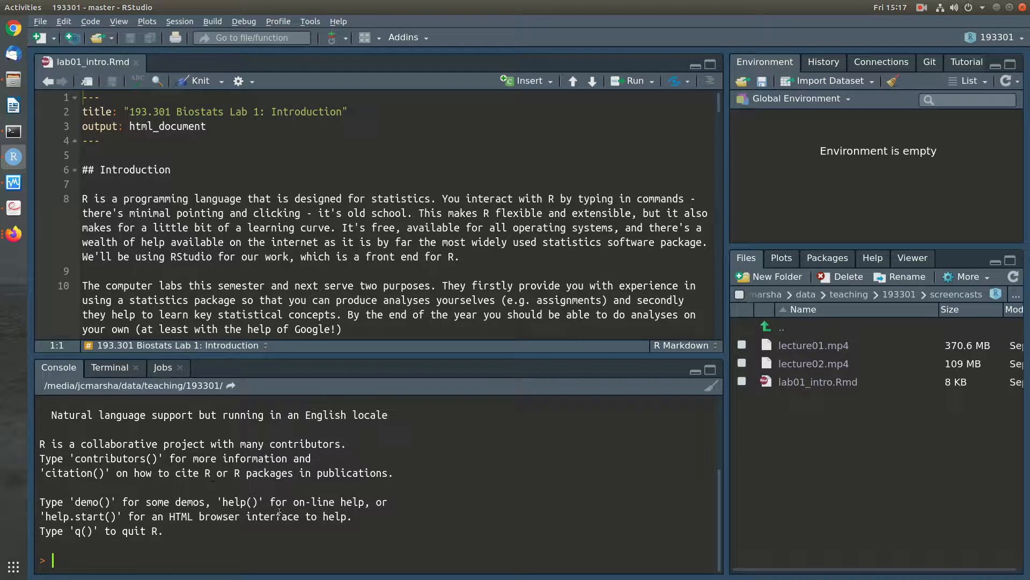
# Step: Shrink the console to its minimum height so the lab01_intro.Rmd editor fills the space
pyautogui.moveTo(456, 359); pyautogui.dragTo(437, 518)
pyautogui.scroll(-1, 423, 252)
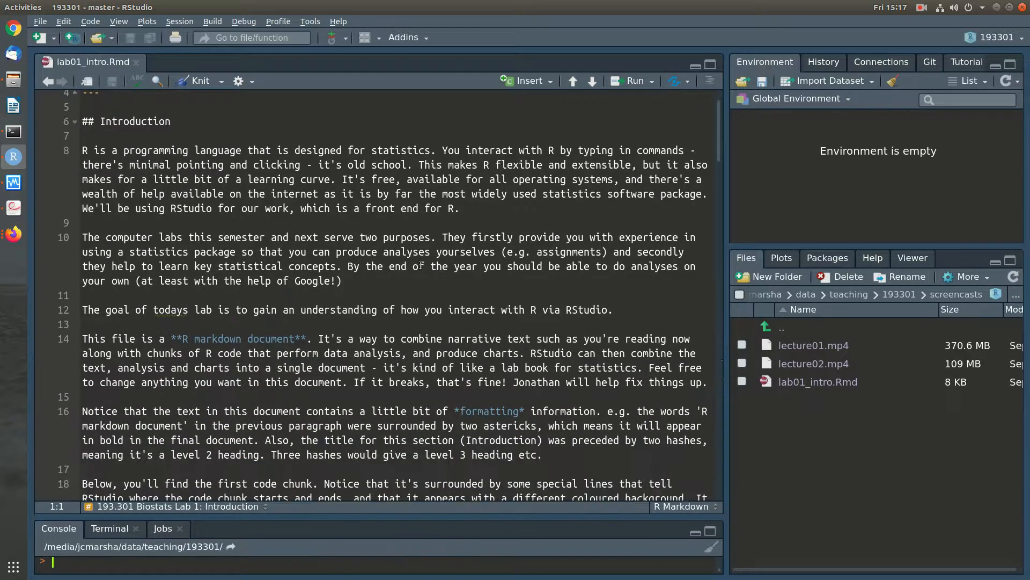
pyautogui.moveTo(347, 522); pyautogui.dragTo(343, 564)
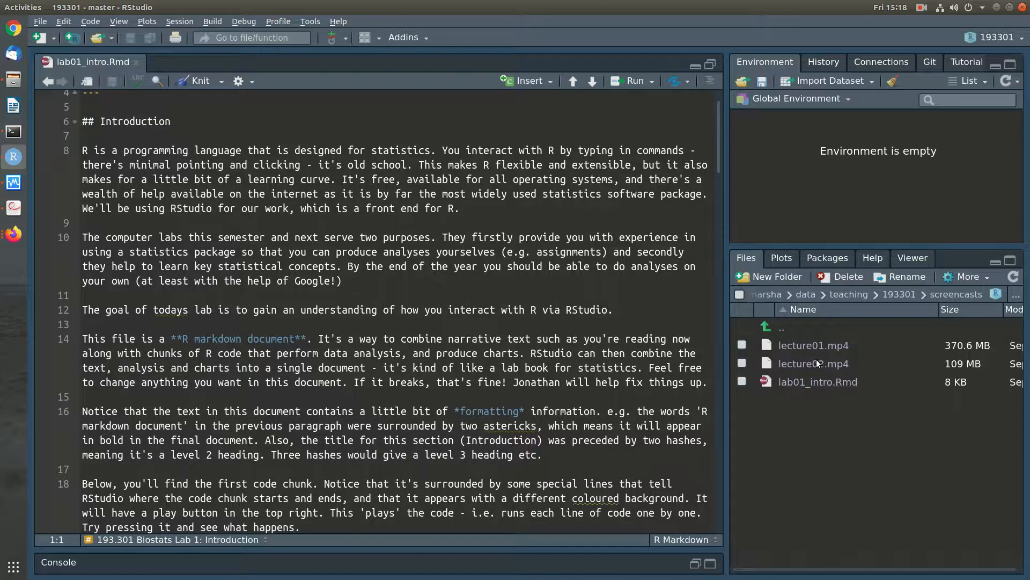
# Step: Look over the plots, installed packages and help documentation, and return to the file listing
pyautogui.click(790, 259)
pyautogui.click(819, 260)
pyautogui.scroll(-10, 875, 415)
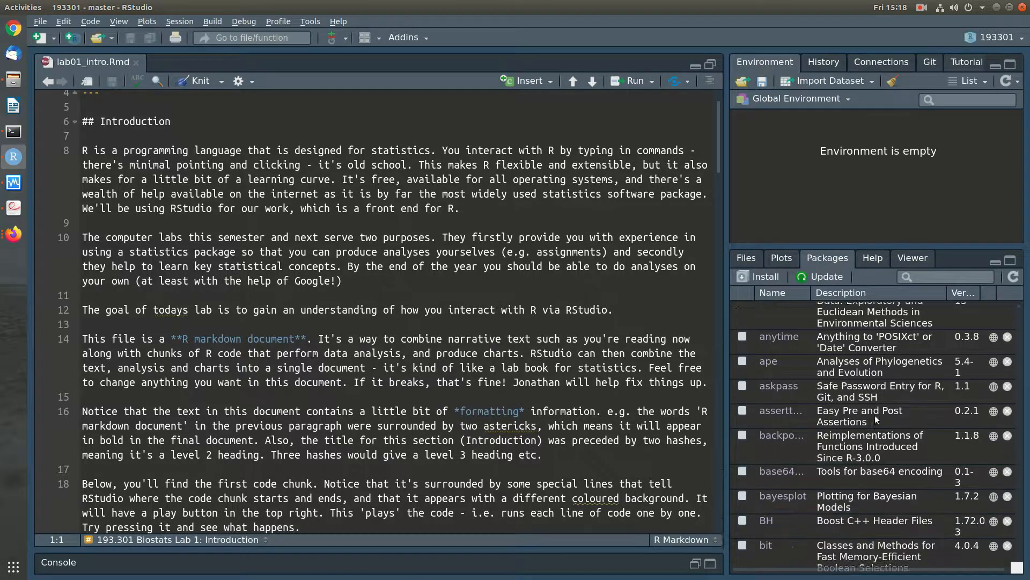
pyautogui.scroll(10, 874, 415)
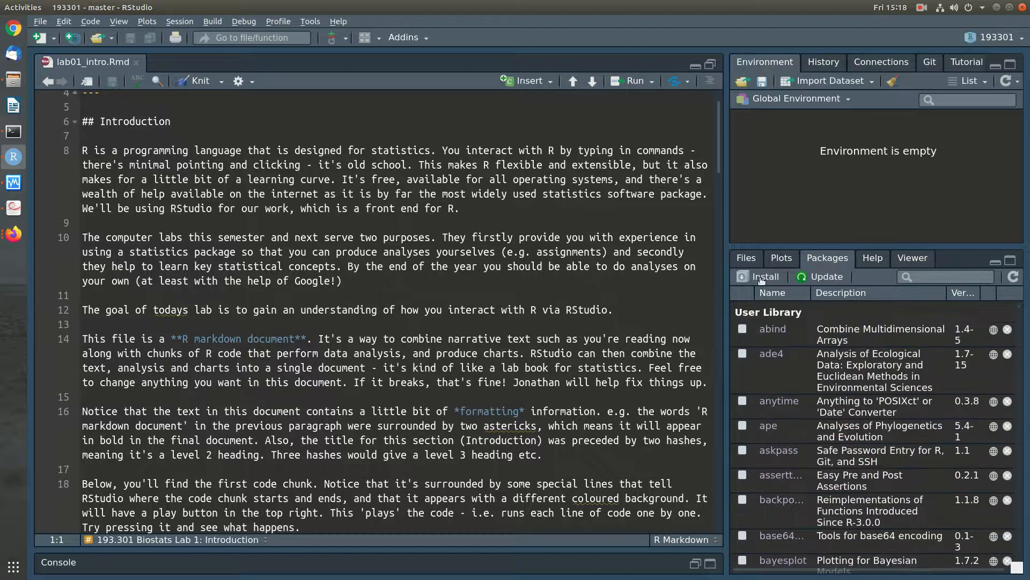
pyautogui.click(868, 260)
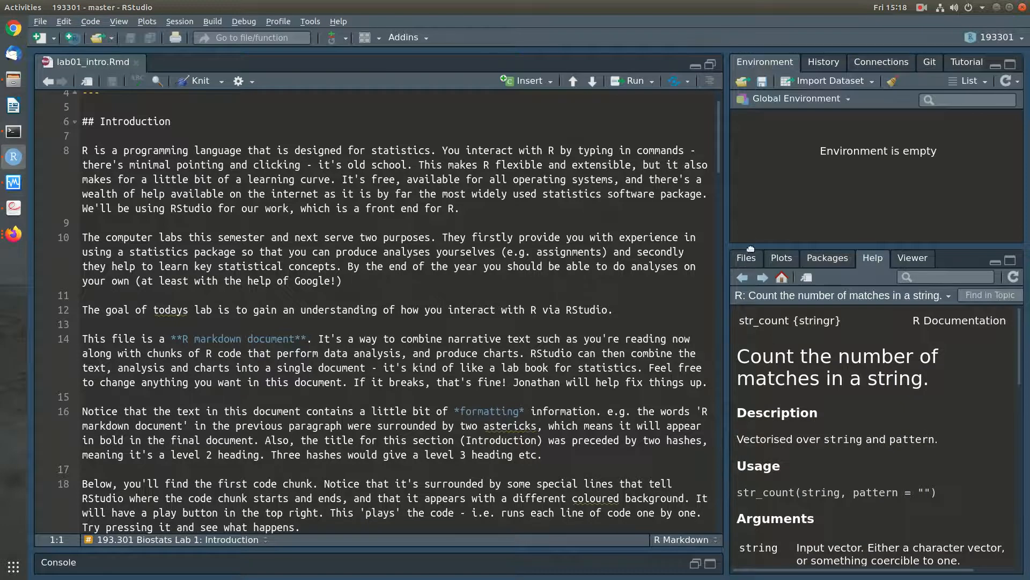
pyautogui.click(745, 261)
# Step: Examine the opening text and highlight the two hashes that mark the Introduction heading
pyautogui.click(336, 251)
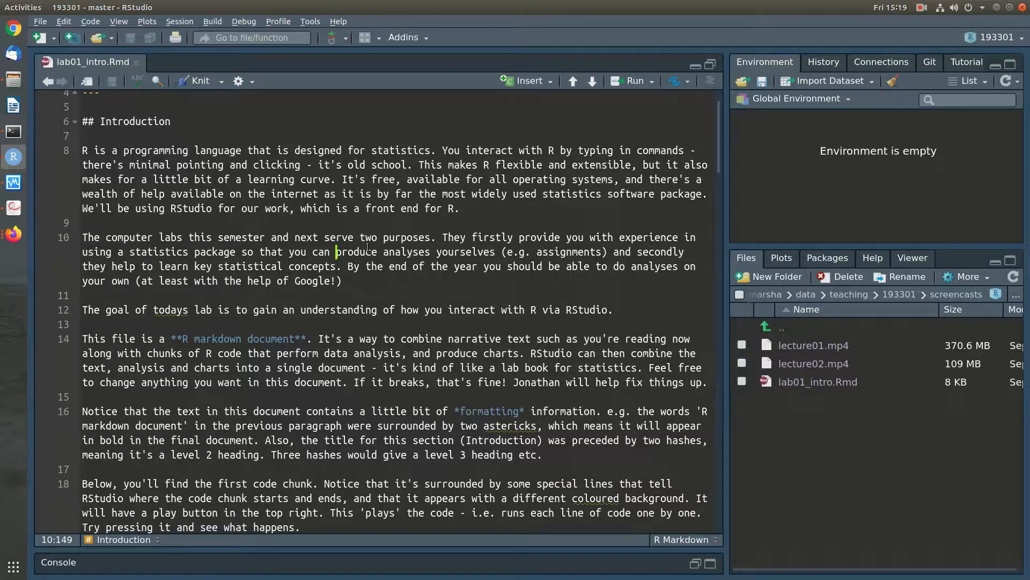
pyautogui.scroll(-1, 367, 247)
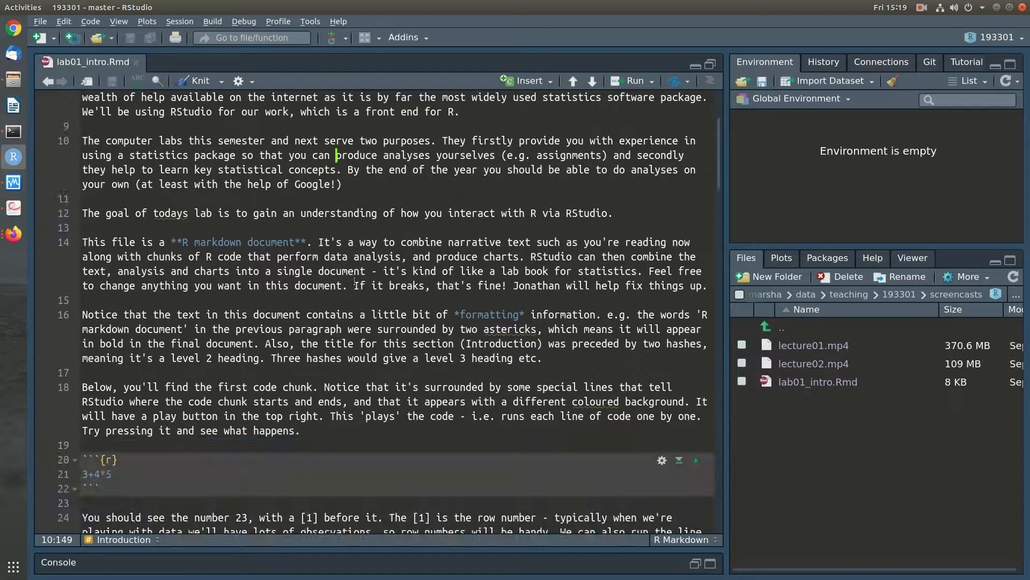
pyautogui.scroll(3, 349, 330)
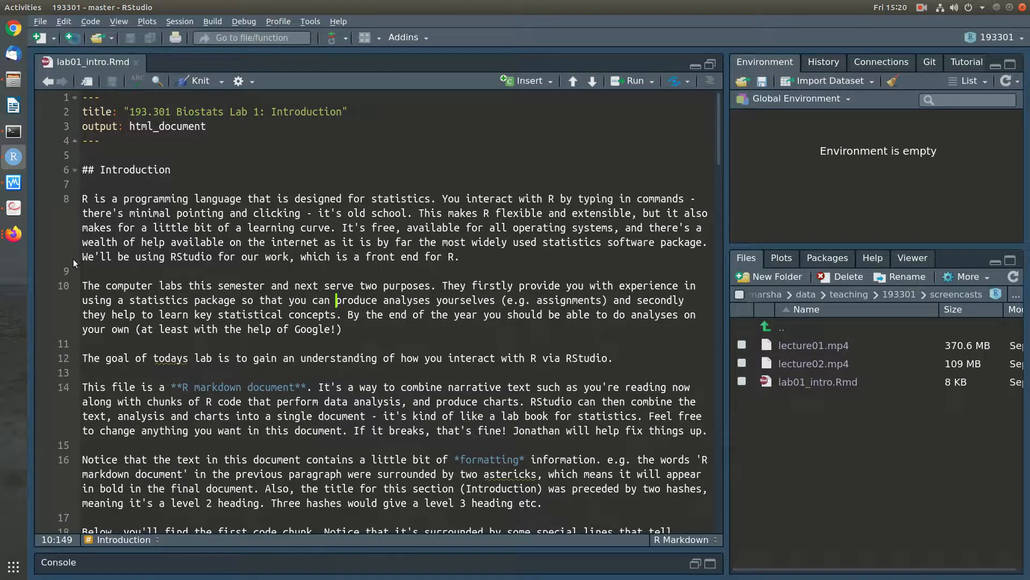
pyautogui.click(95, 170)
pyautogui.doubleClick(118, 170)
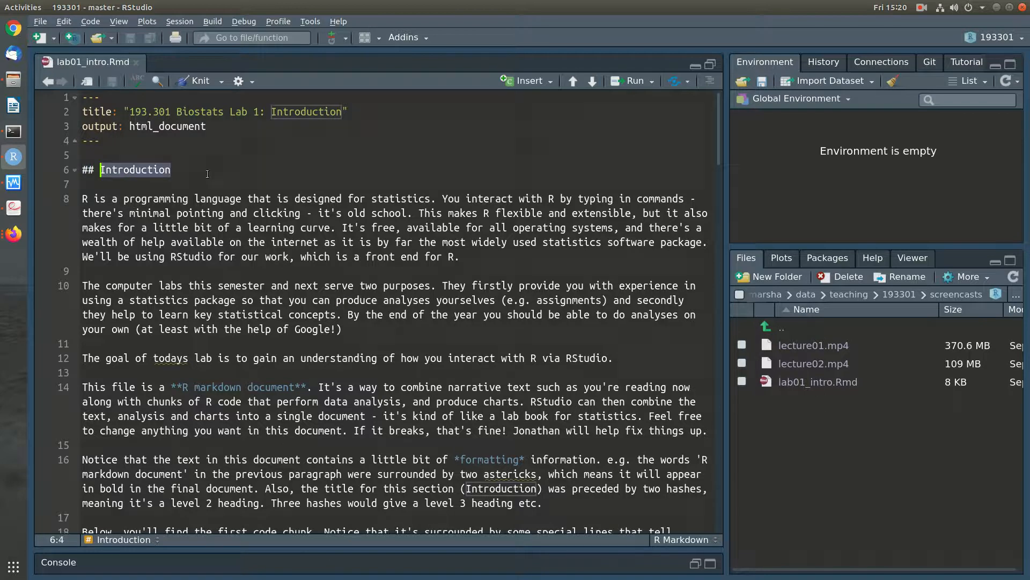
pyautogui.press('Left')
pyautogui.press('Left')
pyautogui.press('Left')
pyautogui.press('Left')
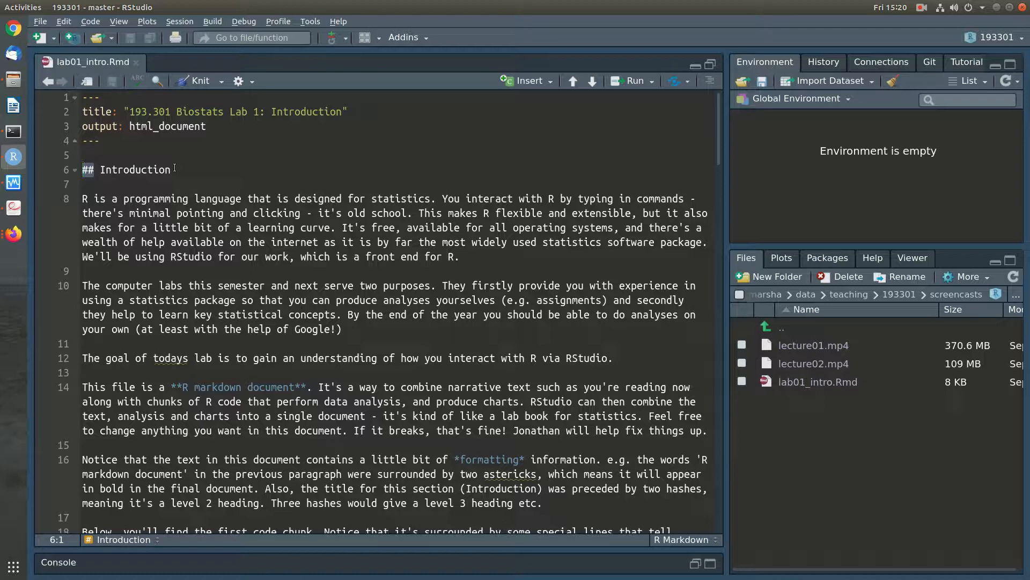
# Step: Highlight the bold markup around "R markdown document" and the italic asterisks around "formatting" to examine them
pyautogui.click(248, 315)
pyautogui.moveTo(172, 386); pyautogui.dragTo(183, 387)
pyautogui.click(292, 388)
pyautogui.moveTo(292, 388)
pyautogui.mouseDown()
pyautogui.moveTo(184, 387)
pyautogui.moveTo(297, 389)
pyautogui.mouseUp()
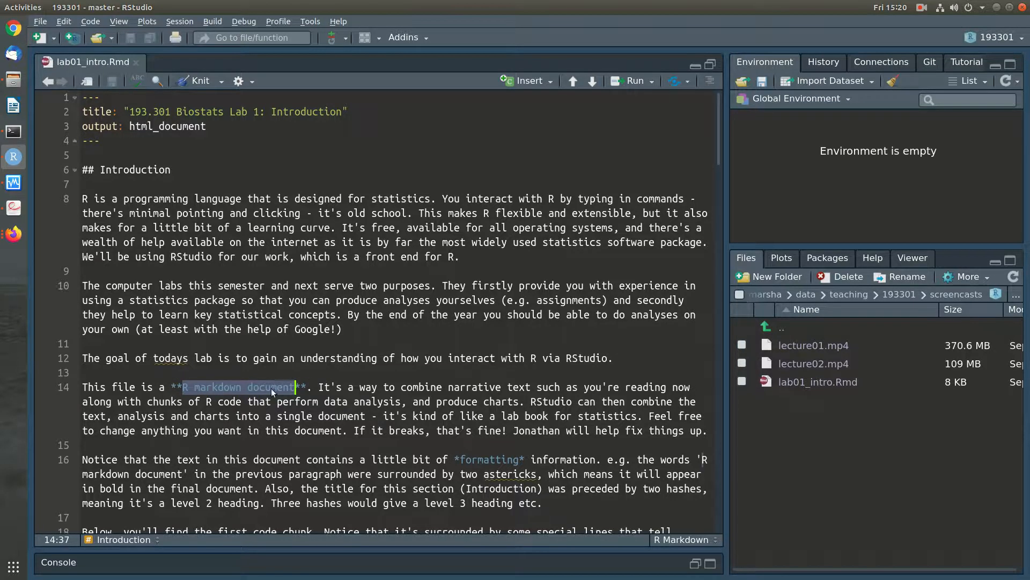
pyautogui.moveTo(295, 388); pyautogui.dragTo(183, 388)
pyautogui.scroll(-1, 182, 389)
pyautogui.click(455, 411)
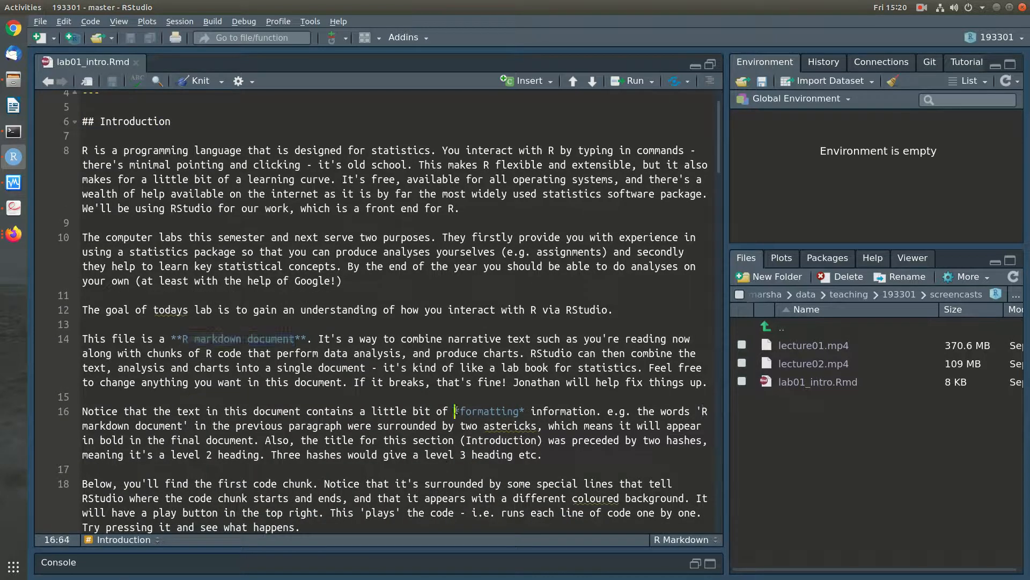
pyautogui.click(525, 411)
pyautogui.scroll(-1, 503, 444)
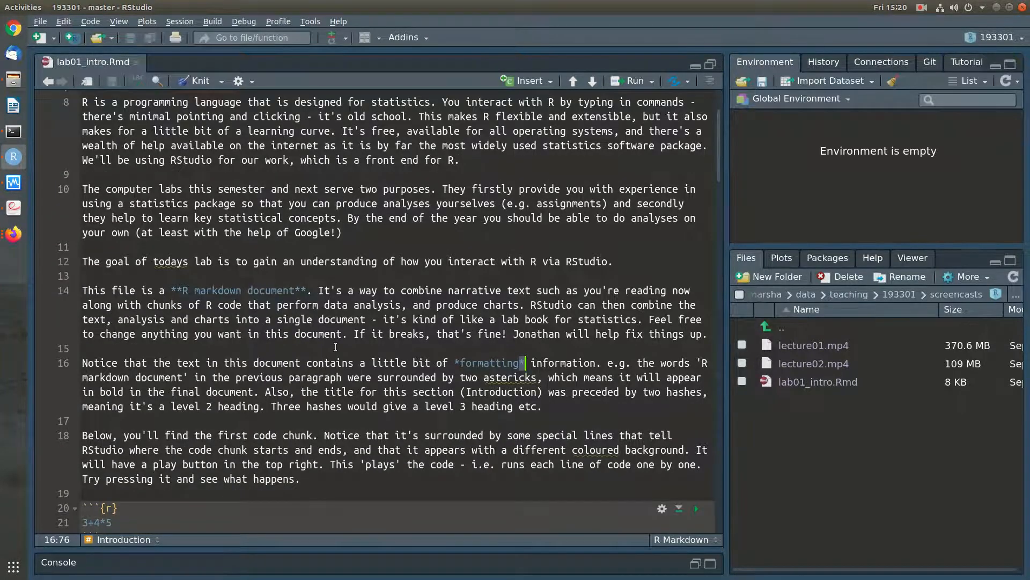
# Step: Examine the delimiters of the first code chunk, containing 3+4*5, and run the whole chunk
pyautogui.scroll(2, 252, 290)
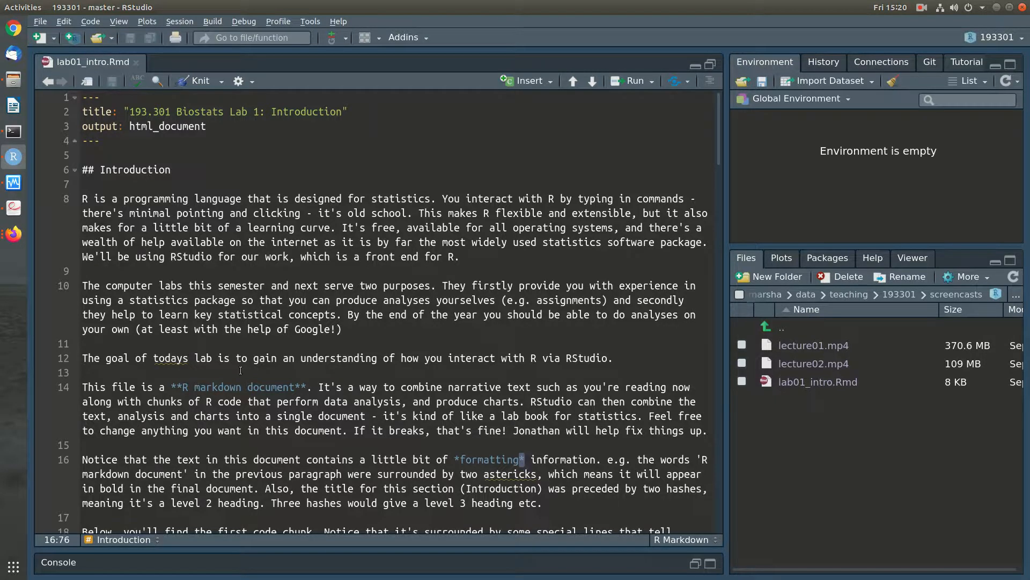
pyautogui.scroll(-3, 240, 356)
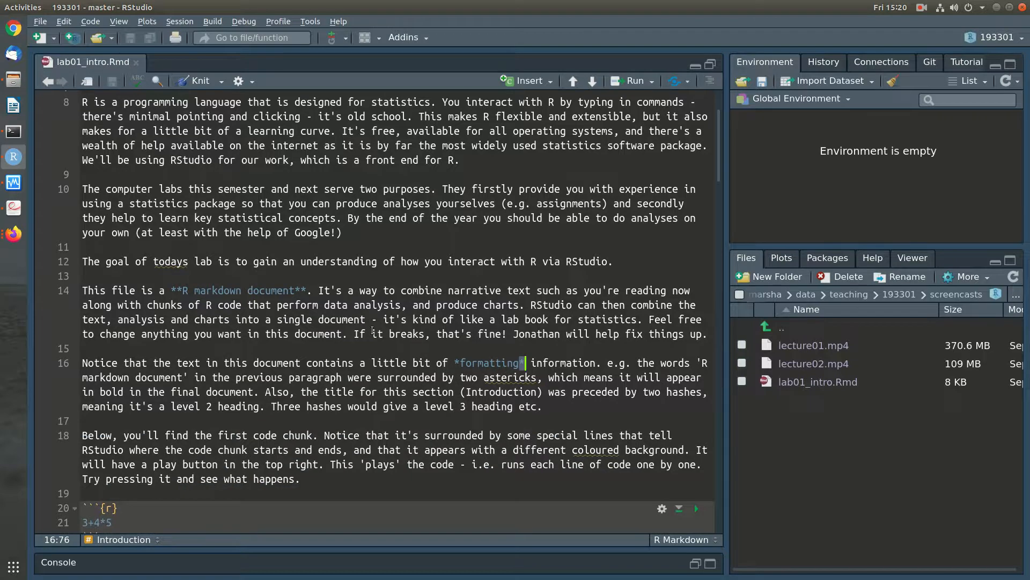
pyautogui.scroll(-2, 371, 330)
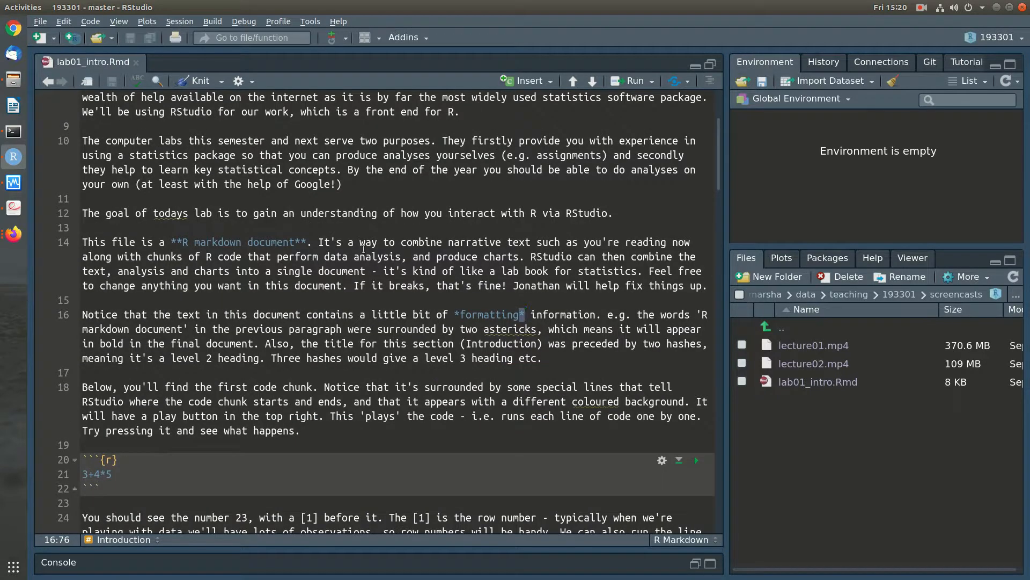
pyautogui.scroll(4, 379, 253)
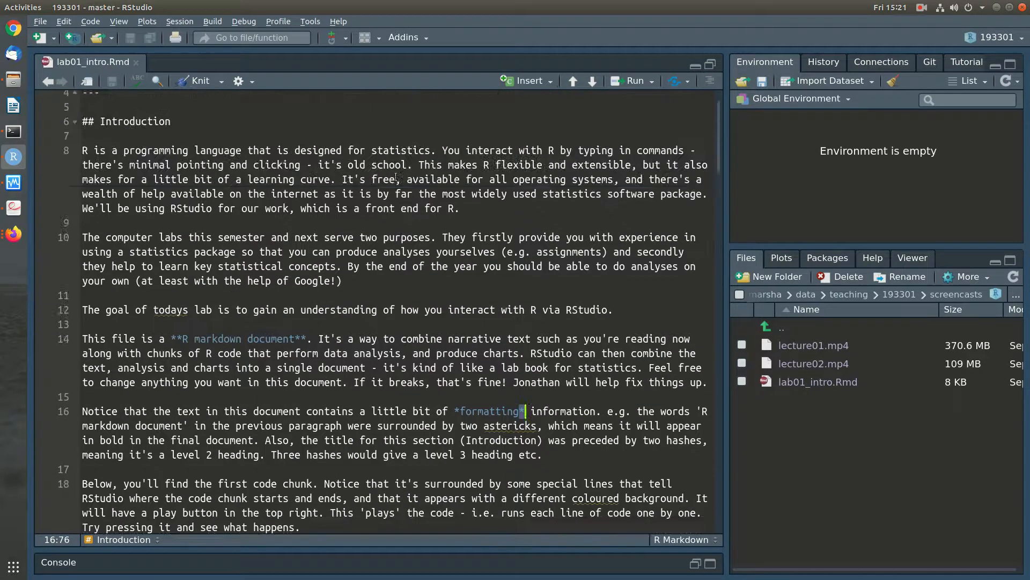
pyautogui.scroll(-4, 392, 267)
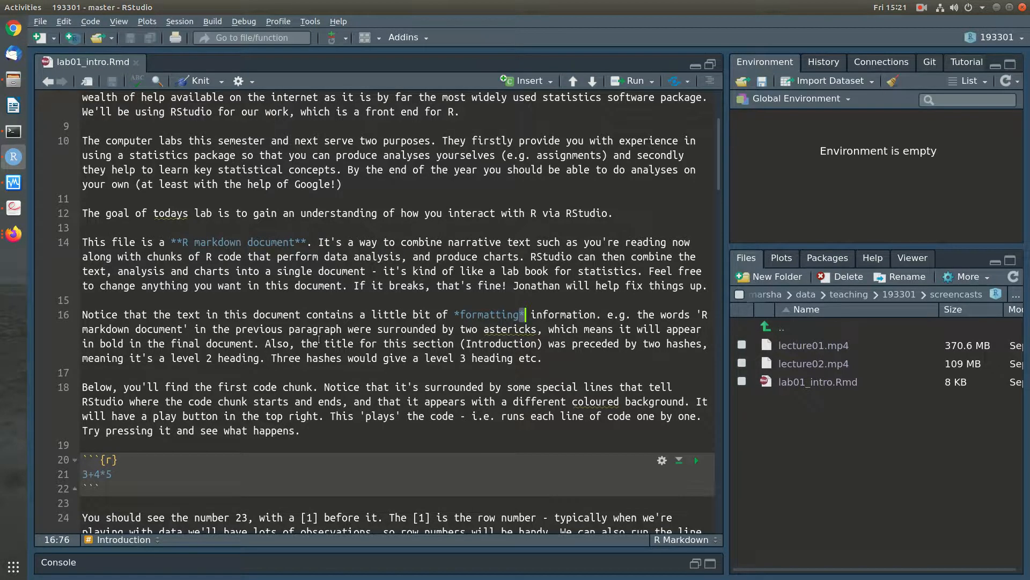
pyautogui.scroll(-1, 318, 340)
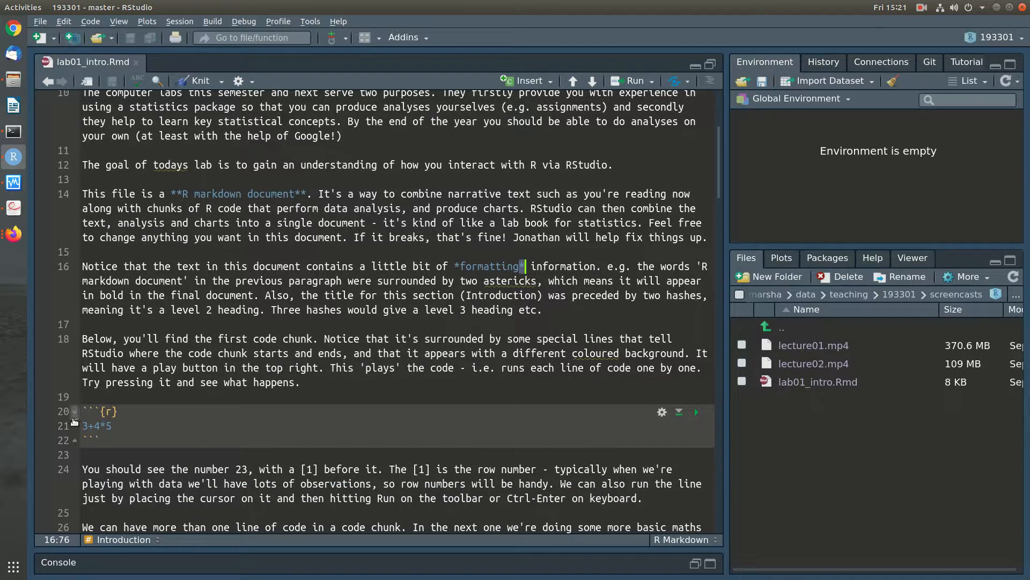
pyautogui.scroll(-3, 79, 406)
pyautogui.moveTo(82, 264); pyautogui.dragTo(82, 295)
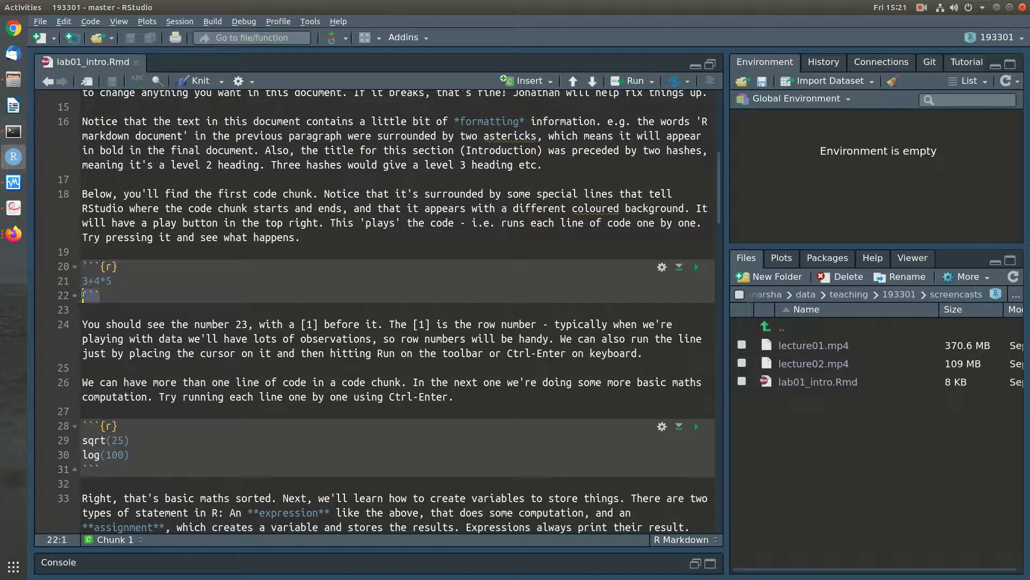
pyautogui.click(89, 264)
pyautogui.click(696, 267)
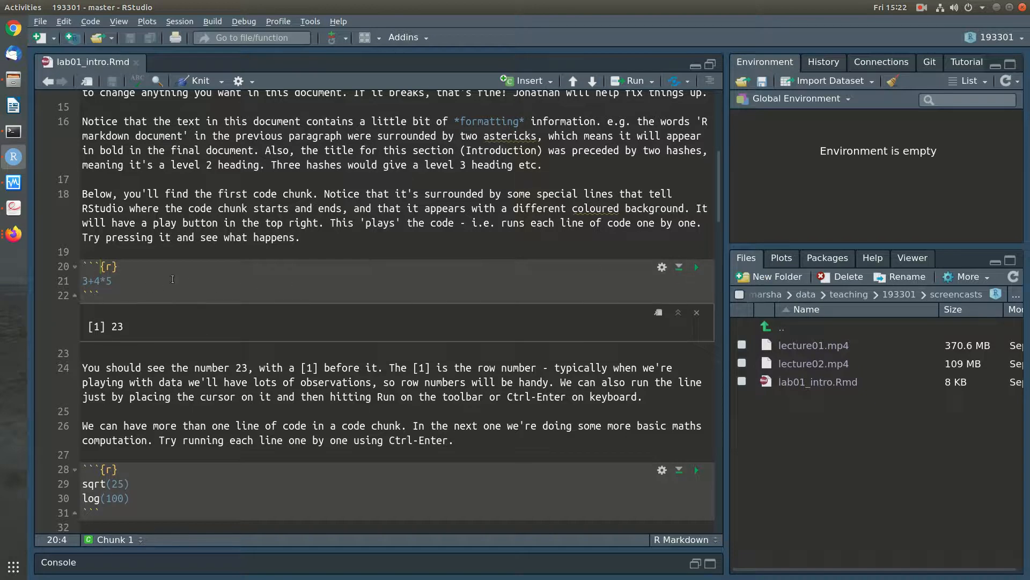
# Step: Run the single line 3+4*5 in the first code chunk from the cursor position
pyautogui.click(171, 278)
pyautogui.press('Left')
pyautogui.press('Left')
pyautogui.hotkey('ctrl', 'Return')
# Step: Run only the sqrt(25) line in the second code chunk
pyautogui.scroll(-2, 179, 321)
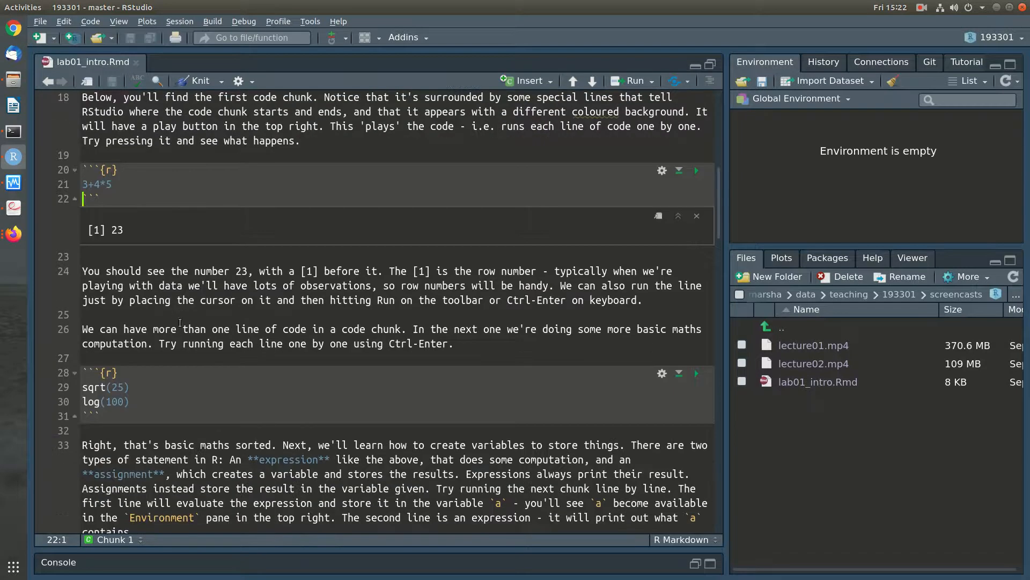
pyautogui.click(159, 389)
pyautogui.hotkey('ctrl', 'Return')
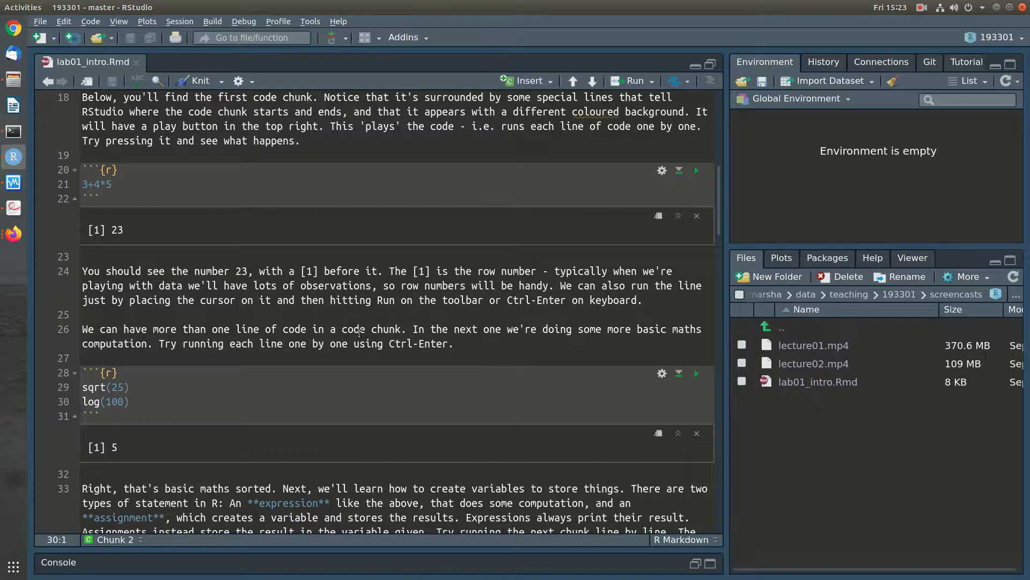
# Step: Run the log(100) line in the second code chunk, and run the whole chunk
pyautogui.hotkey('ctrl', 'Return')
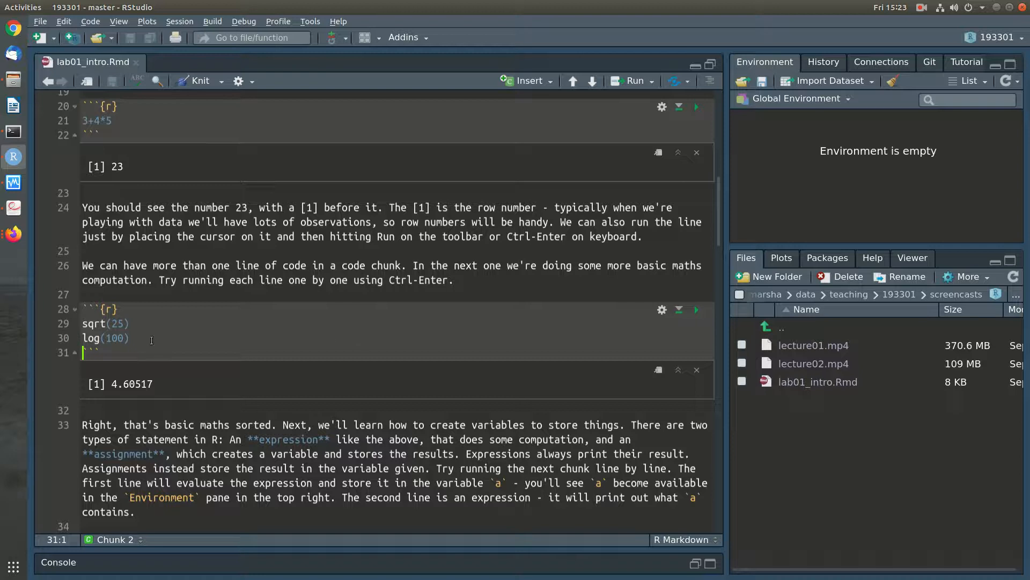
pyautogui.moveTo(97, 339)
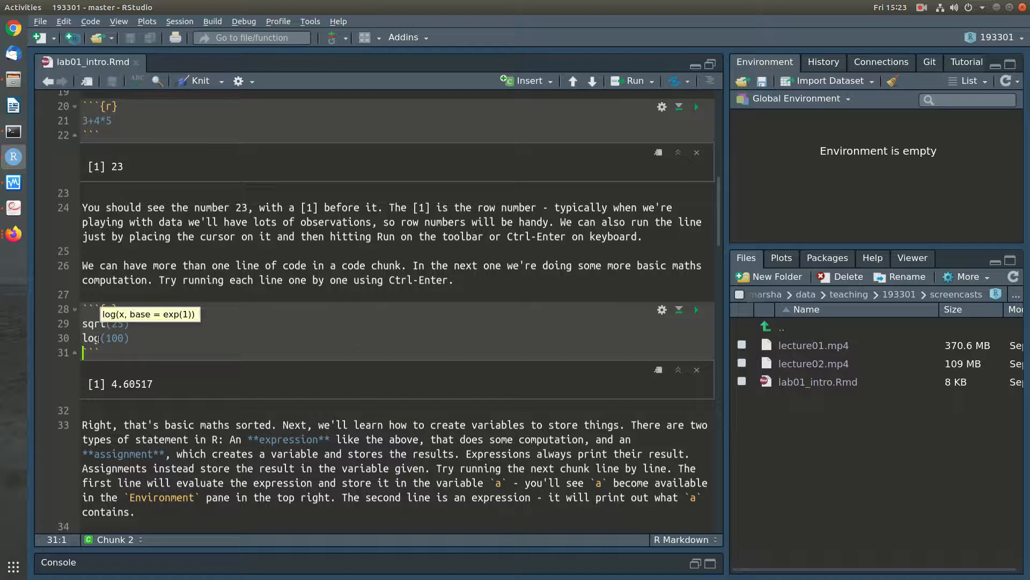
pyautogui.click(697, 311)
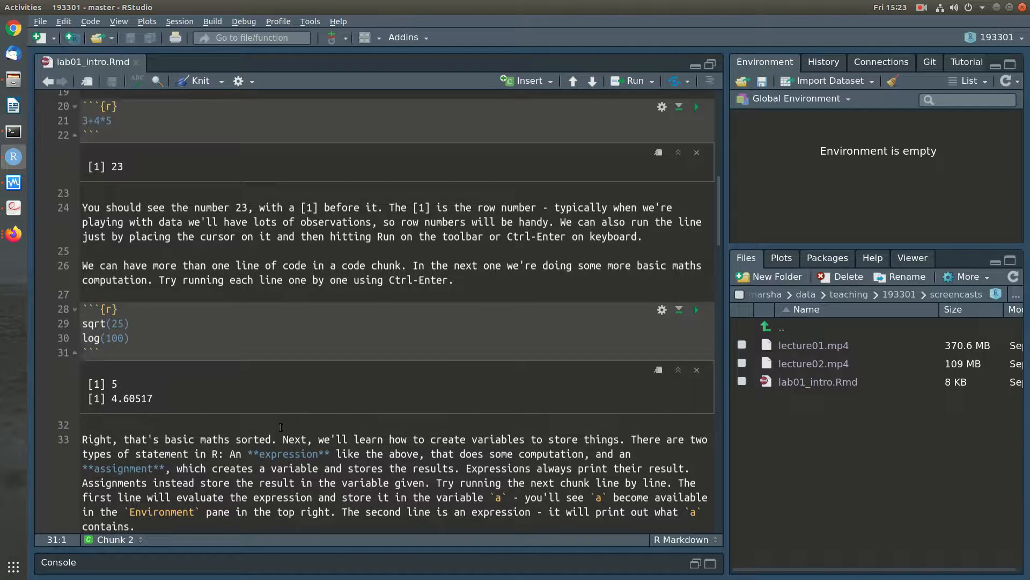
# Step: Rerun the sqrt(25) line on its own in the second code chunk
pyautogui.scroll(-5, 280, 428)
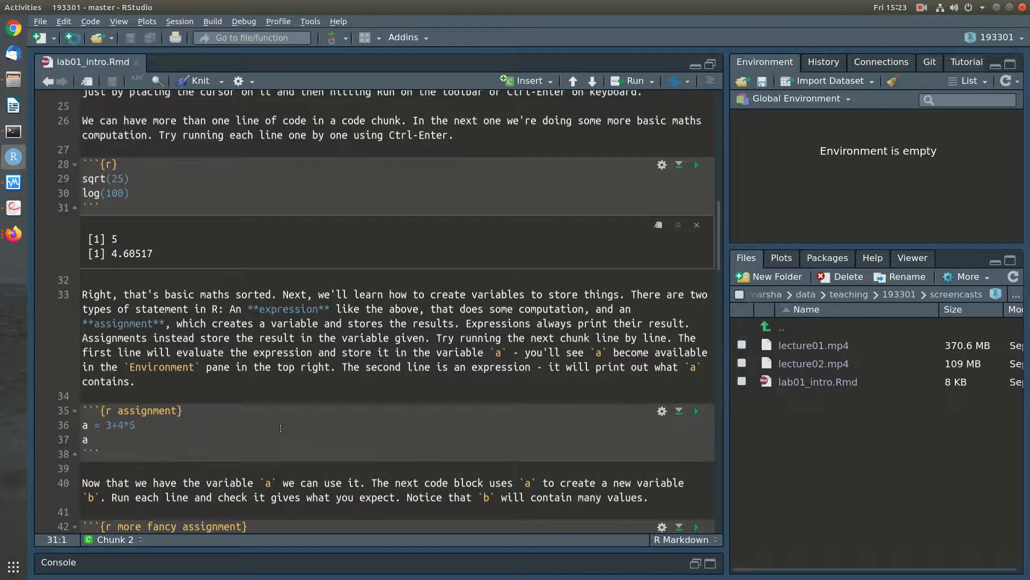
pyautogui.scroll(-2, 307, 384)
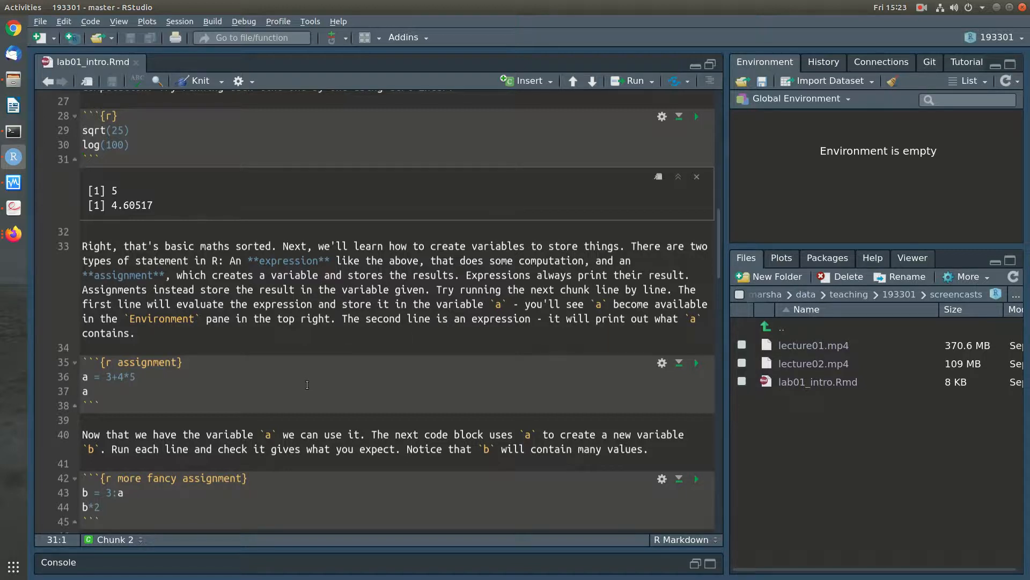
pyautogui.scroll(2, 242, 245)
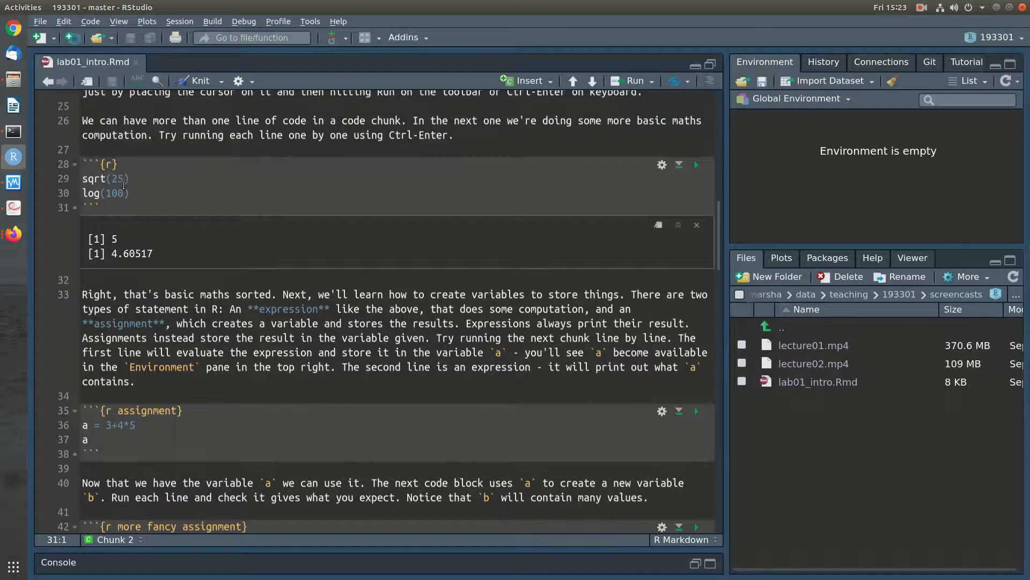
pyautogui.scroll(-2, 359, 348)
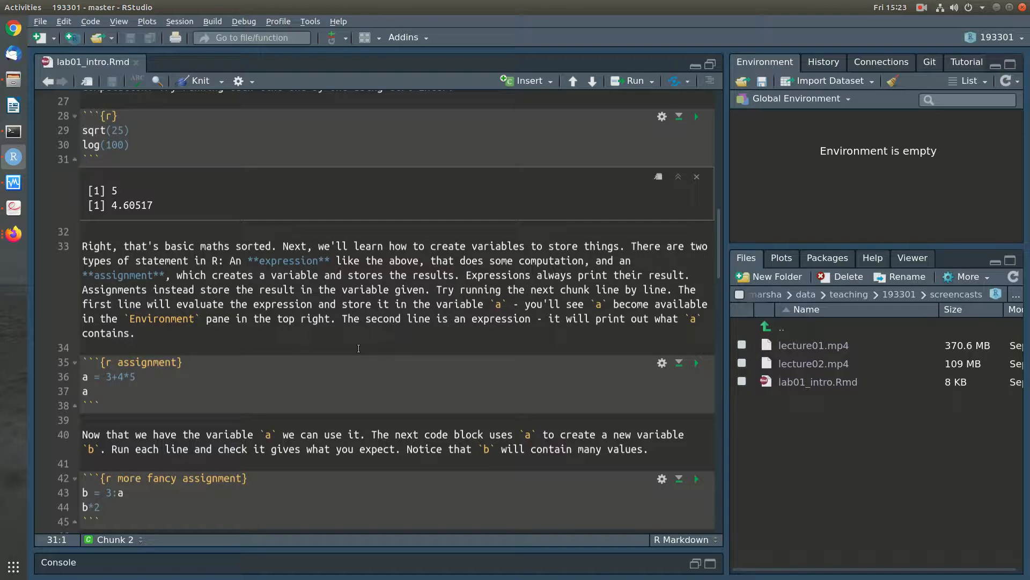
pyautogui.scroll(2, 359, 348)
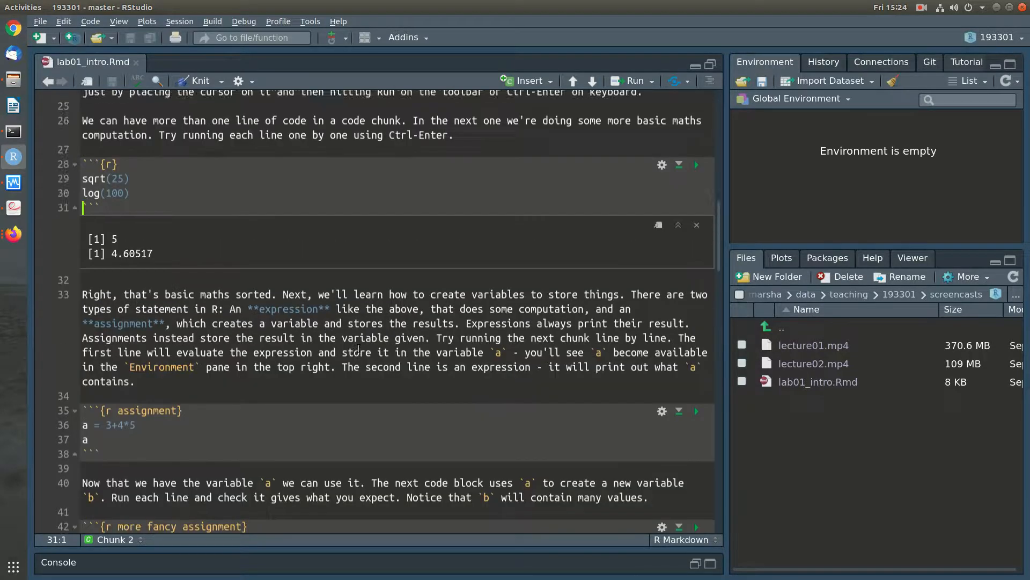
pyautogui.click(145, 228)
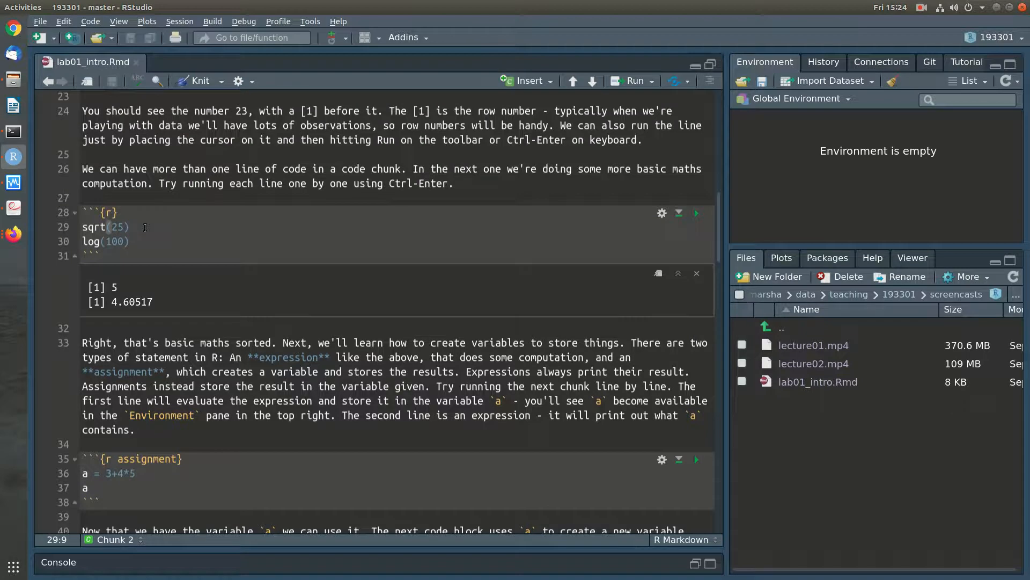
pyautogui.hotkey('ctrl', 'Return')
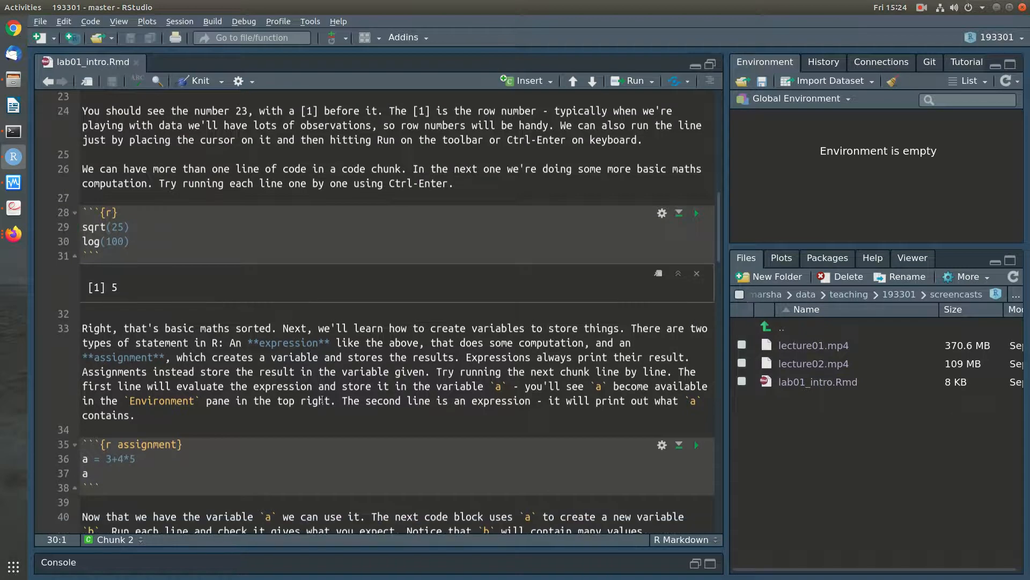
# Step: Run the assignment chunk line by line, first a = 3+4*5 and after it the expression a
pyautogui.scroll(-1, 321, 399)
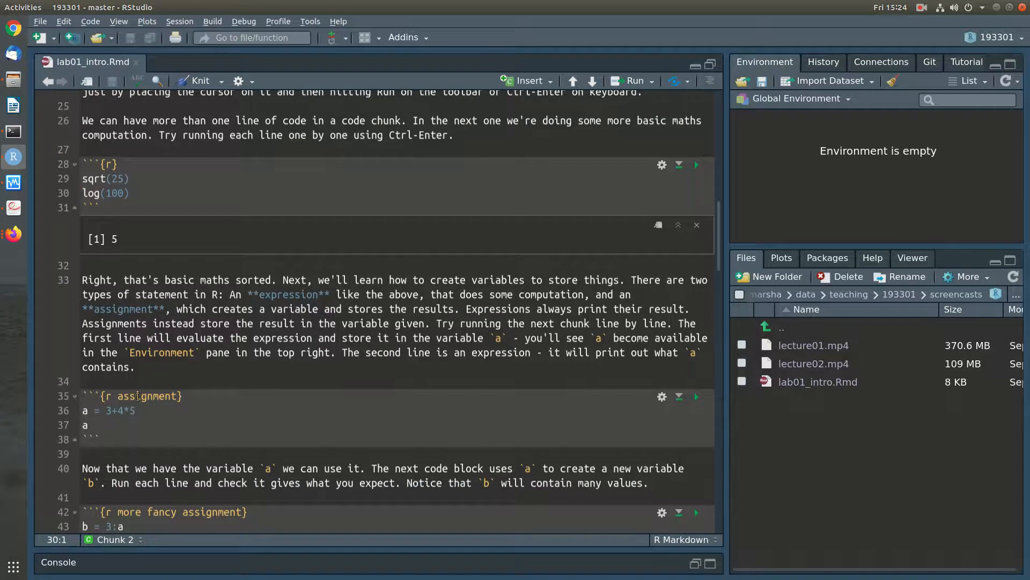
pyautogui.scroll(-1, 290, 402)
pyautogui.click(264, 361)
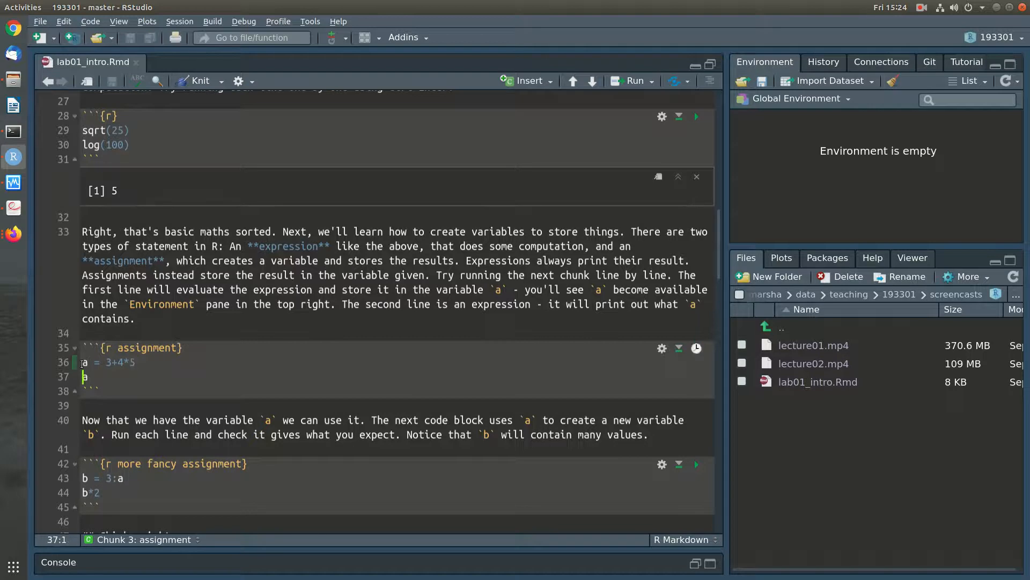
pyautogui.hotkey('ctrl', 'Return')
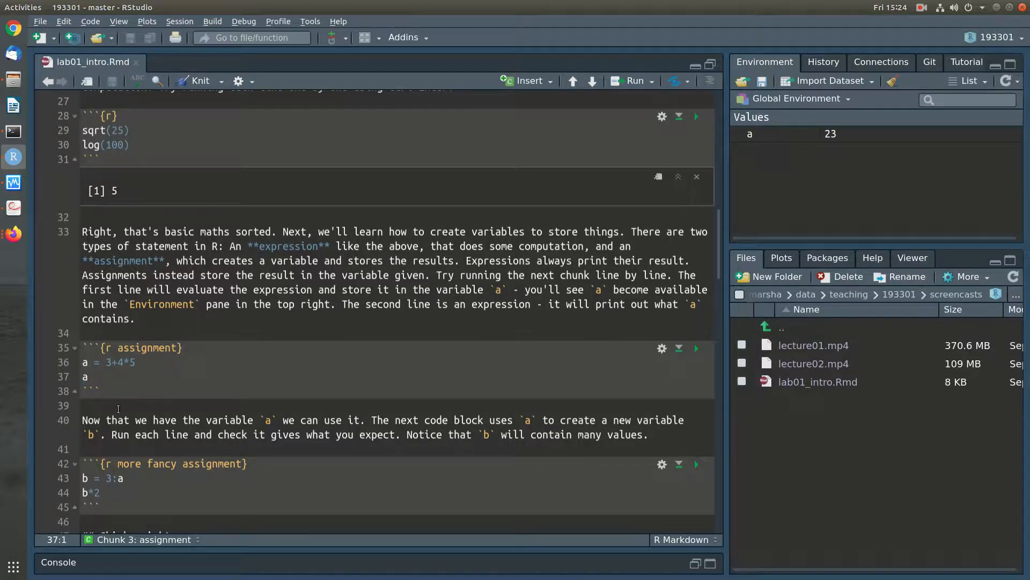
pyautogui.moveTo(750, 142)
pyautogui.click(304, 371)
pyautogui.hotkey('ctrl', 'Return')
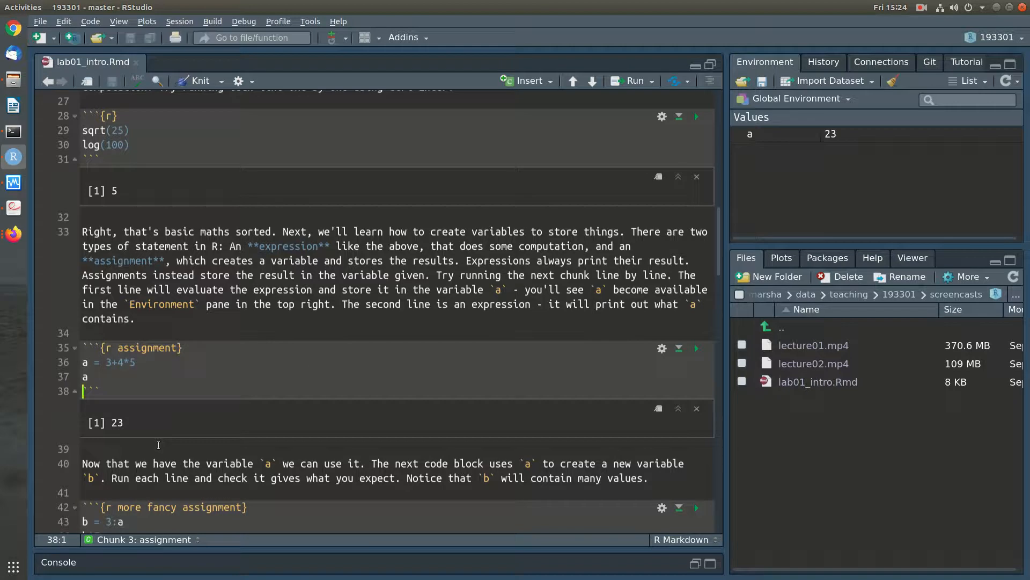
# Step: Highlight 3:a in the "more fancy assignment" chunk to examine it, and run the line b = 3:a
pyautogui.scroll(-3, 161, 440)
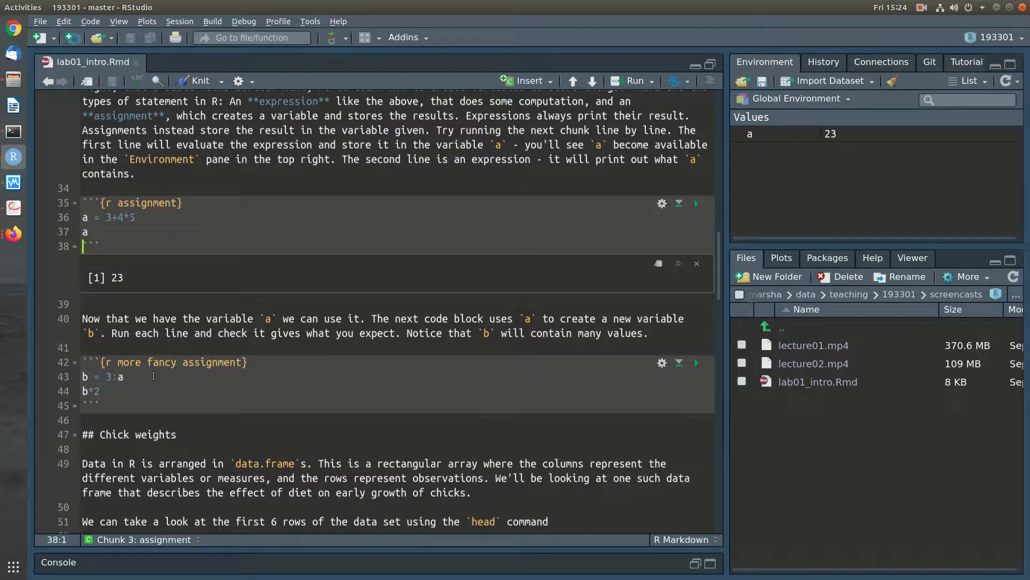
pyautogui.click(154, 375)
pyautogui.moveTo(106, 378); pyautogui.dragTo(128, 377)
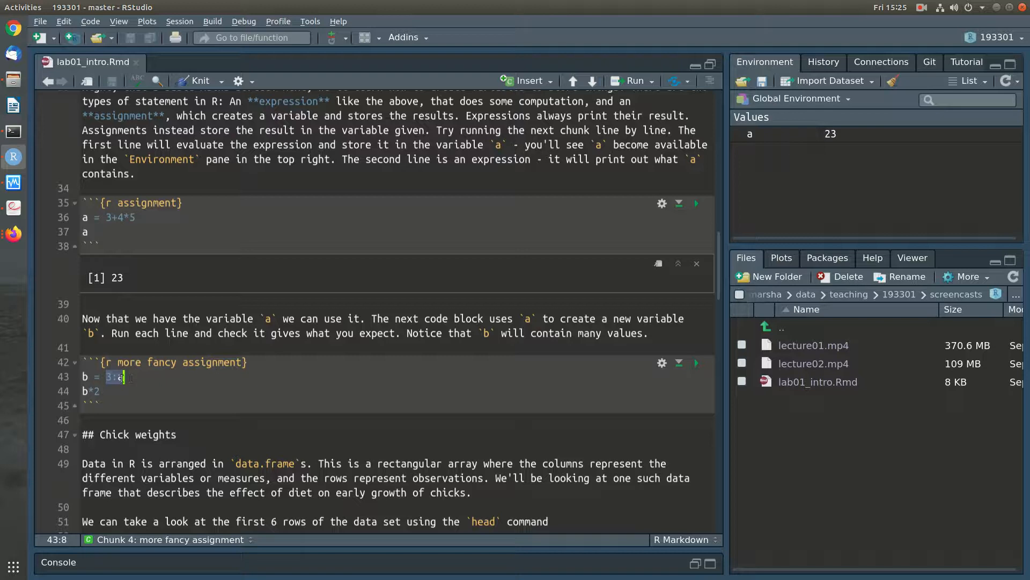
pyautogui.press('Right')
pyautogui.hotkey('ctrl', 'Return')
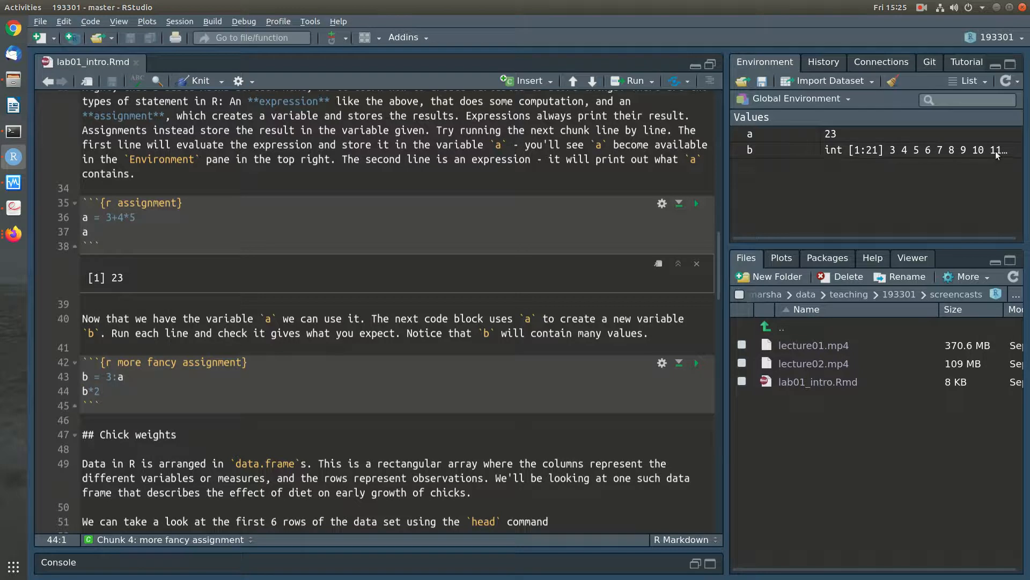
# Step: Add a note below the chunk: The colon here : means "to", so it's 3 up to a (which is 23), so b will be 3,4,5,...,23
pyautogui.click(139, 392)
pyautogui.click(136, 422)
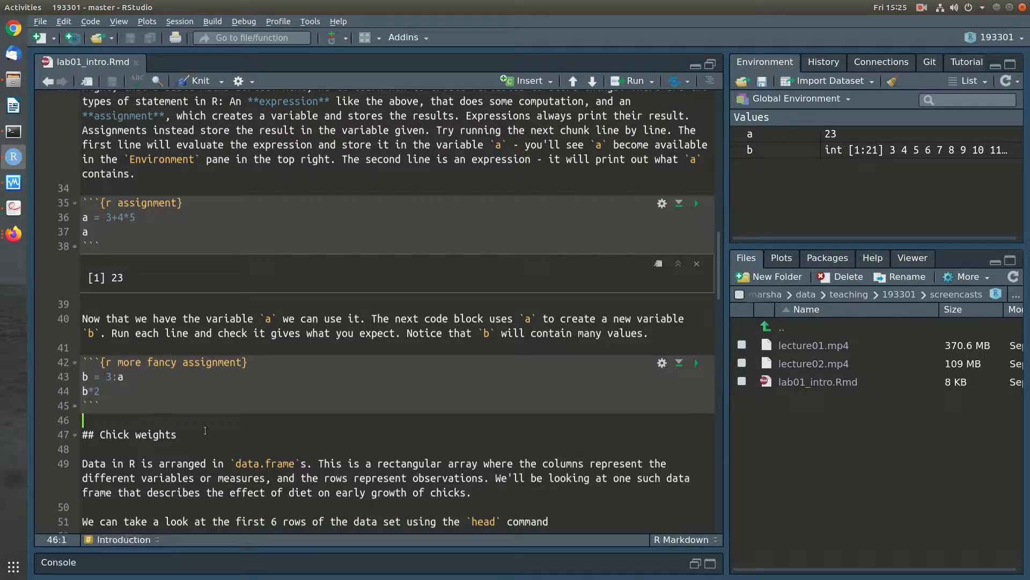
pyautogui.press('Return')
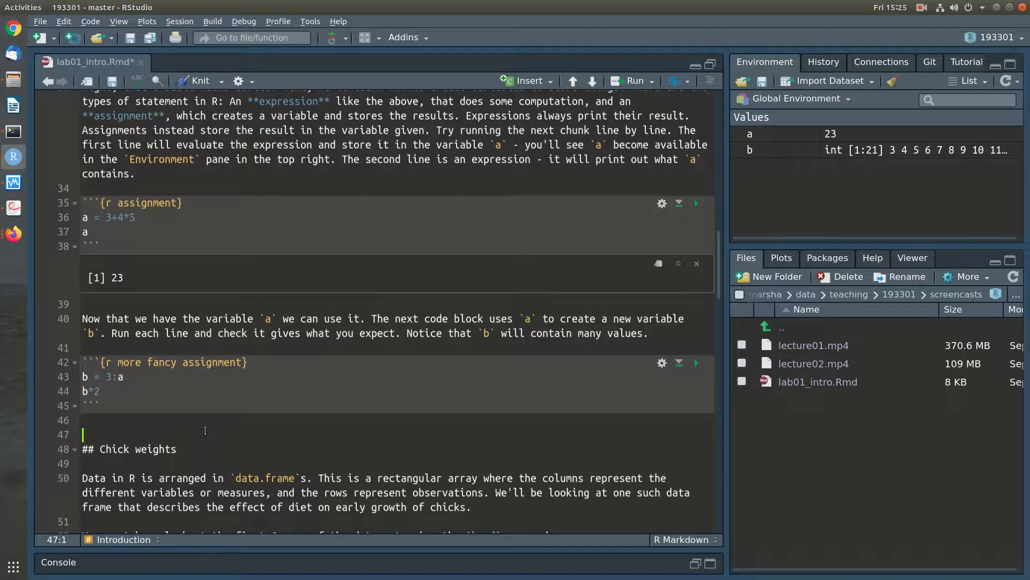
pyautogui.write('The colon here (:)')
pyautogui.press('Down')
pyautogui.press('Up')
pyautogui.press('Right')
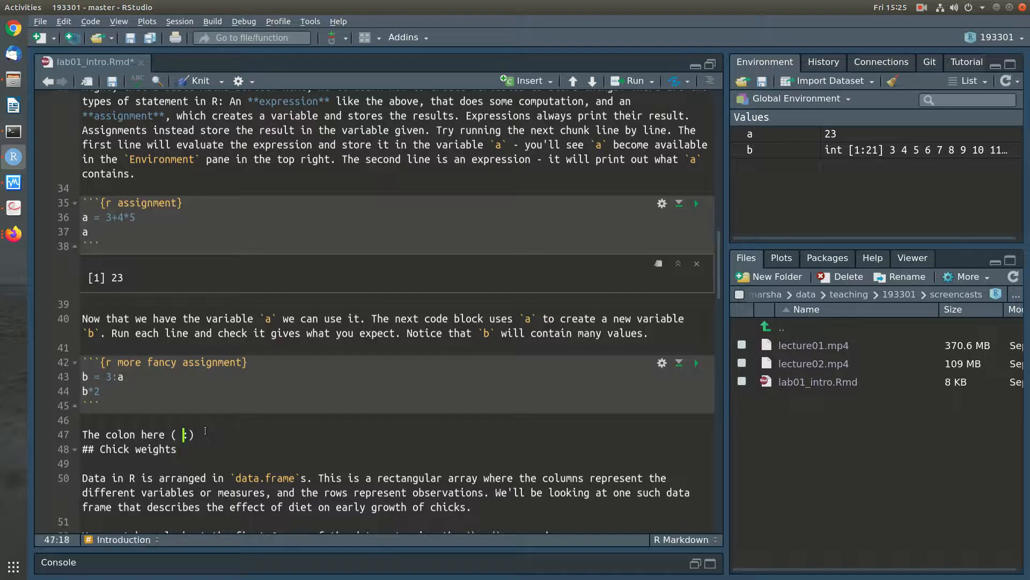
pyautogui.press('Right')
pyautogui.press('BackSpace')
pyautogui.press('BackSpace')
pyautogui.press('BackSpace')
pyautogui.press('BackSpace')
pyautogui.press('BackSpace')
pyautogui.write(': mea ns"to", so it\'s 3 up')
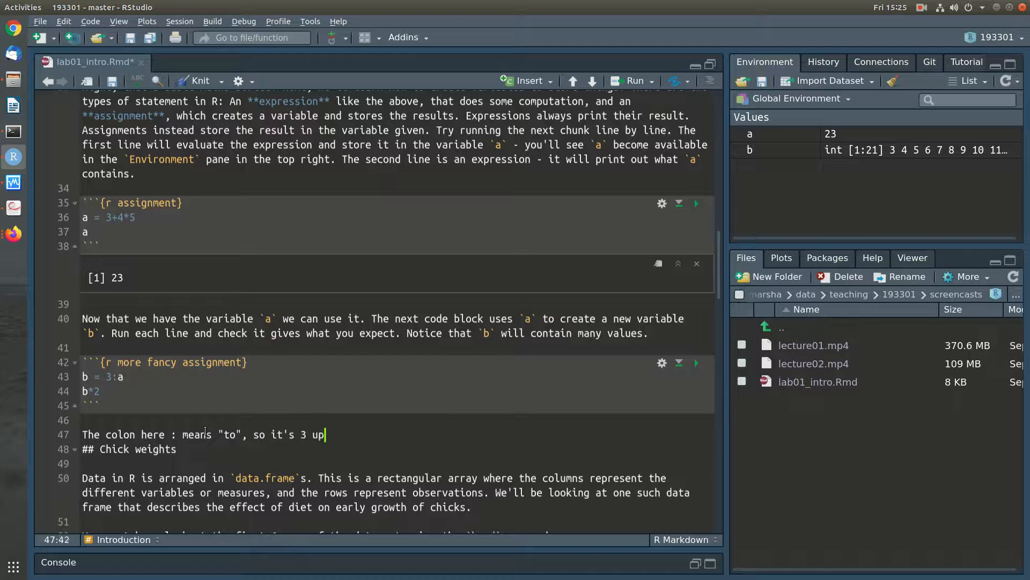
pyautogui.write(' to a (which is 23), so b will be 3')
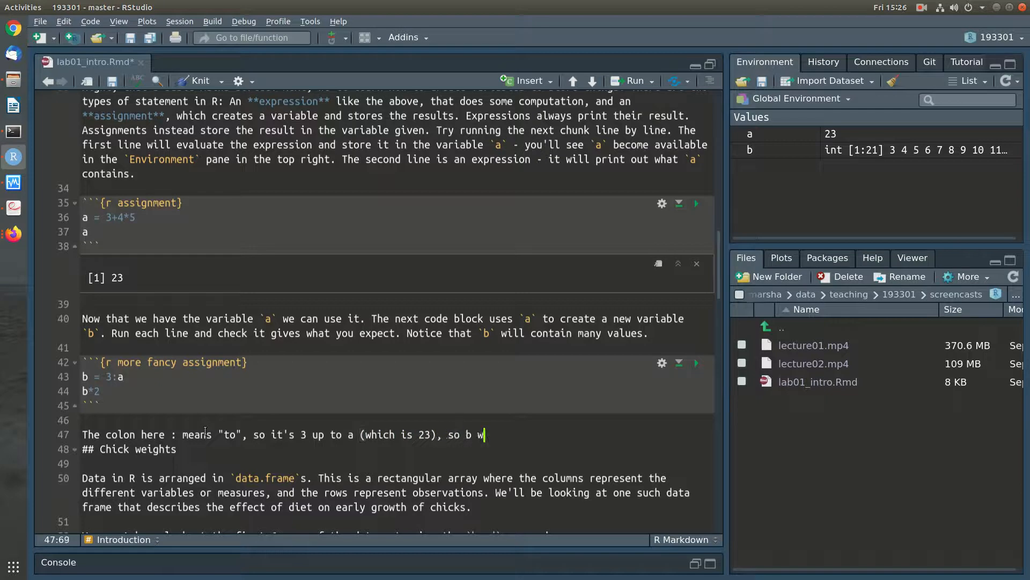
pyautogui.write('4,5,...,23')
pyautogui.press('Return')
pyautogui.press('Left')
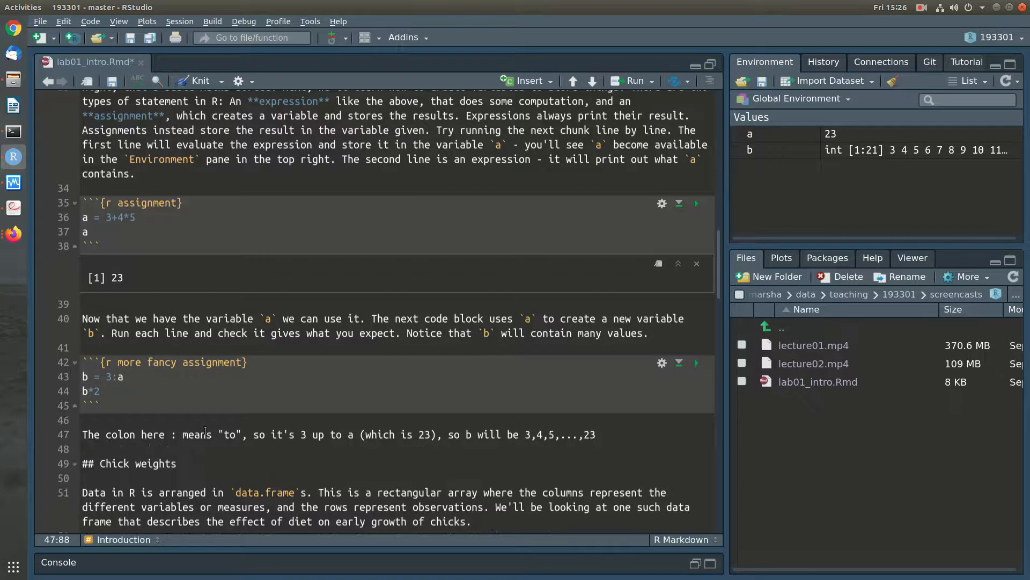
# Step: Run the b*2 line in the "more fancy assignment" chunk
pyautogui.click(226, 435)
pyautogui.press('Down')
pyautogui.click(101, 393)
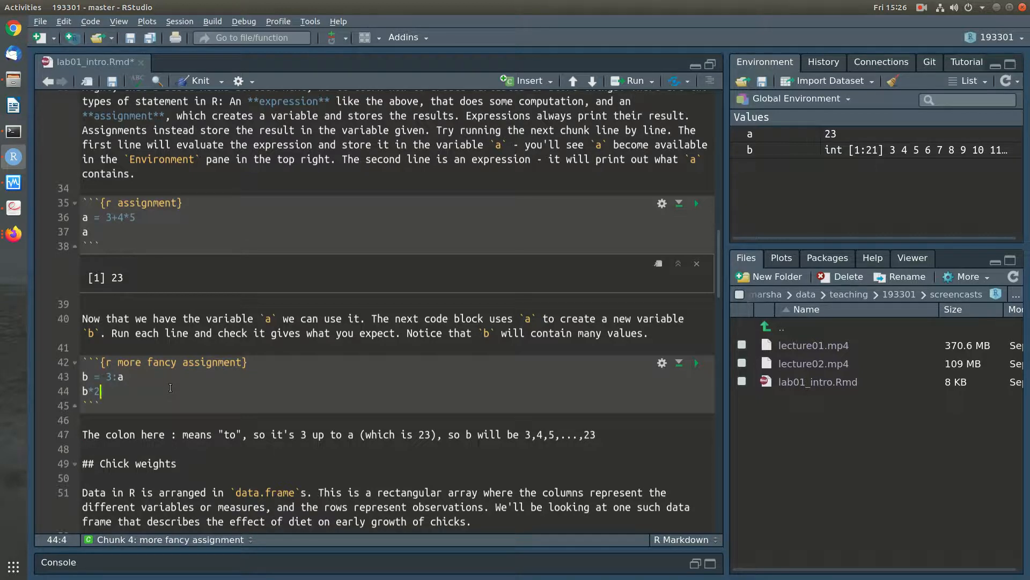
pyautogui.hotkey('ctrl', 'Return')
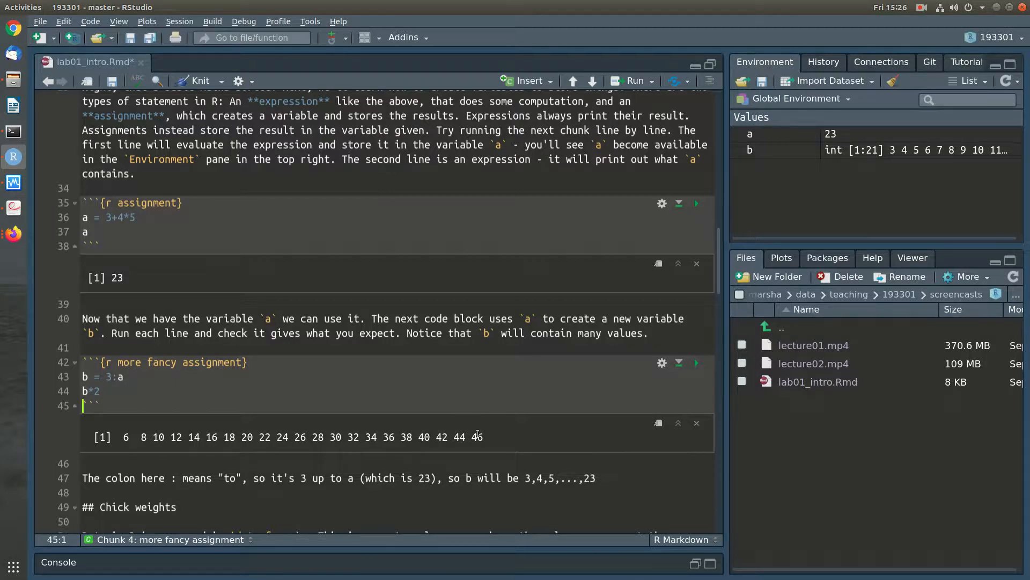
# Step: Add a new line containing b after b*2 in the chunk and run that line
pyautogui.scroll(-2, 477, 434)
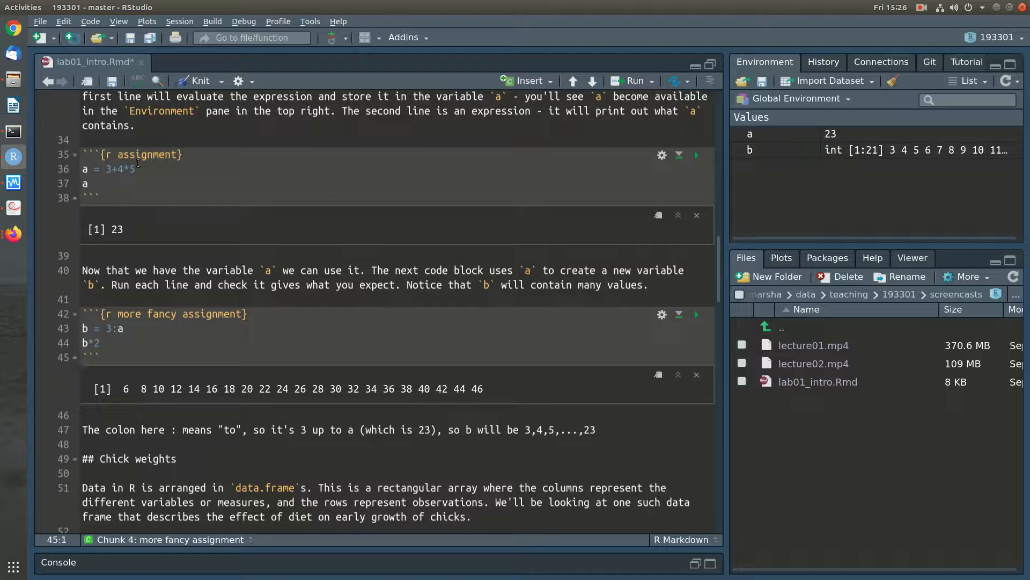
pyautogui.click(171, 341)
pyautogui.press('Return')
pyautogui.write('b')
pyautogui.hotkey('ctrl', 'Return')
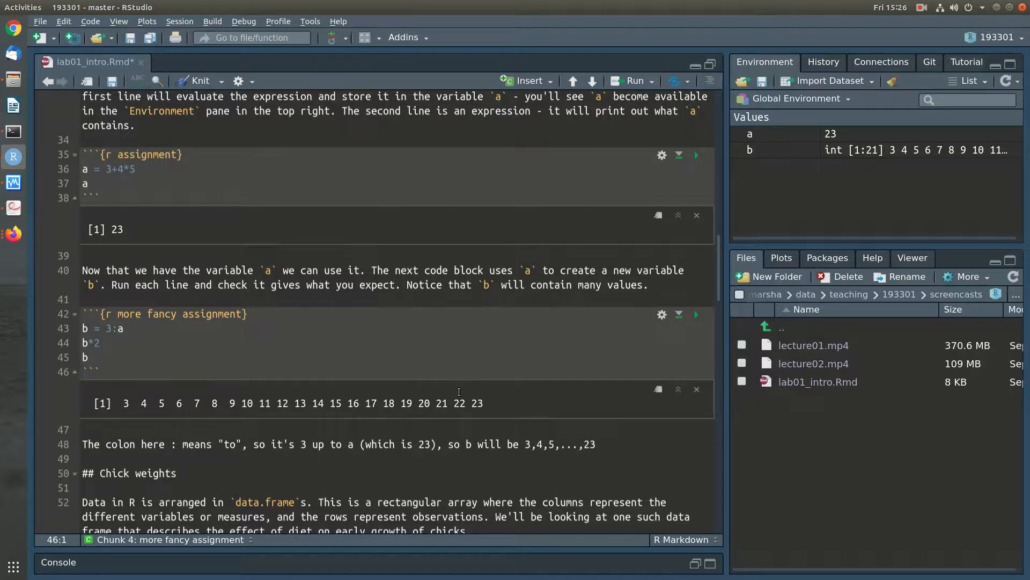
# Step: Save the document and run the Chick weights chunk containing data(ChickWeight) and head(ChickWeight)
pyautogui.scroll(-2, 460, 391)
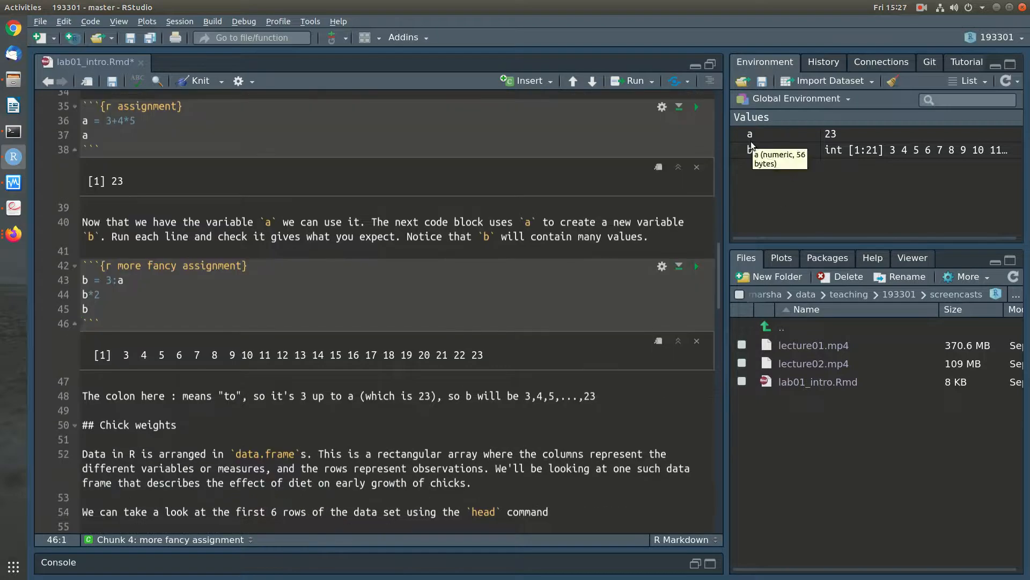
pyautogui.scroll(-3, 621, 334)
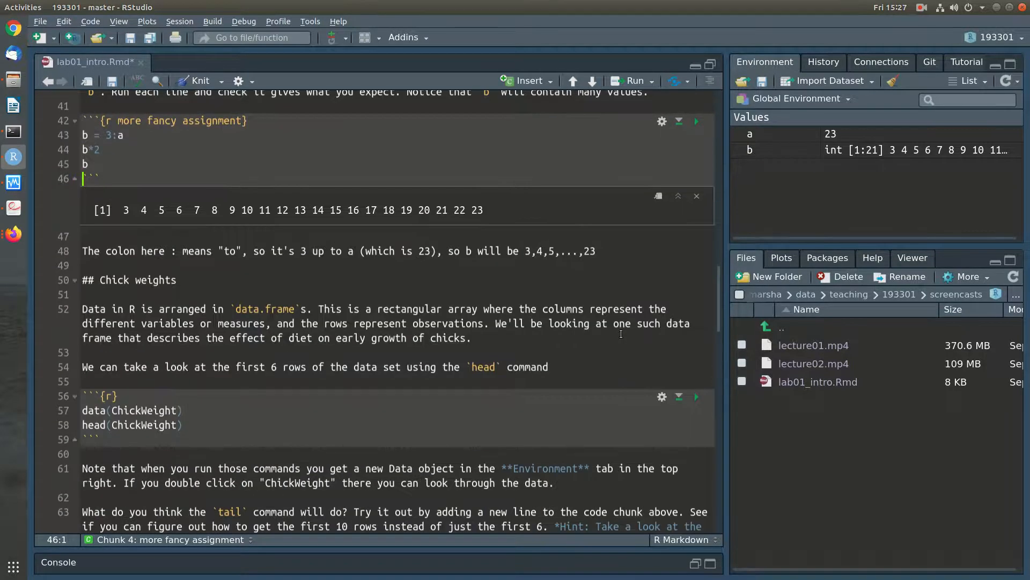
pyautogui.scroll(-1, 605, 344)
pyautogui.scroll(1, 398, 201)
pyautogui.scroll(-2, 434, 303)
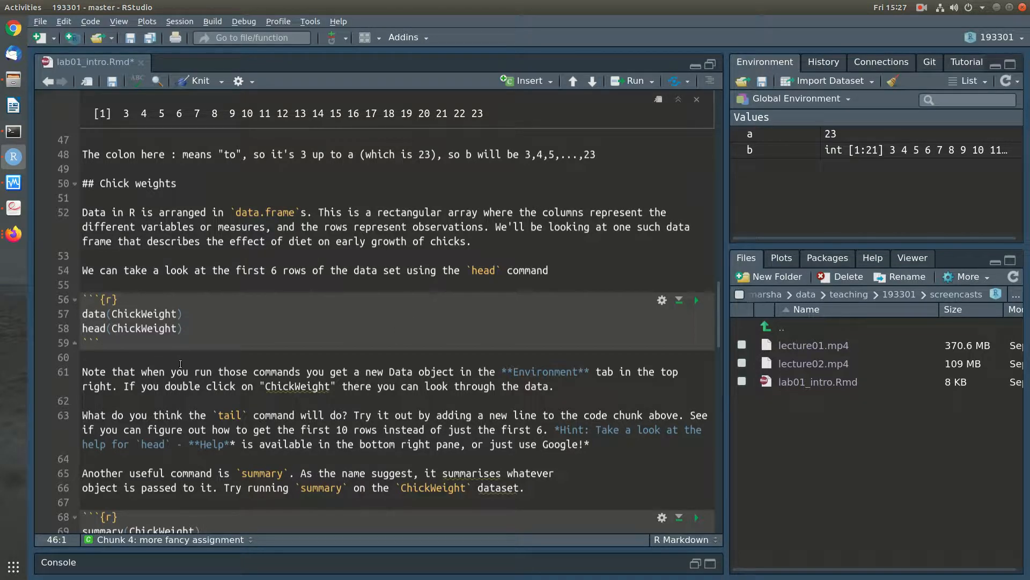
pyautogui.scroll(-1, 187, 286)
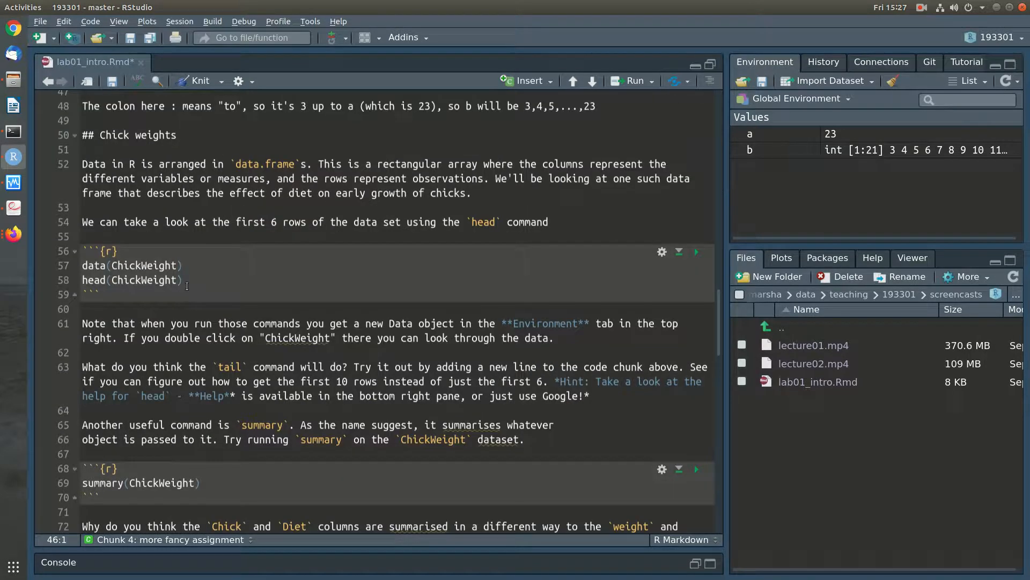
pyautogui.hotkey('ctrl', 's')
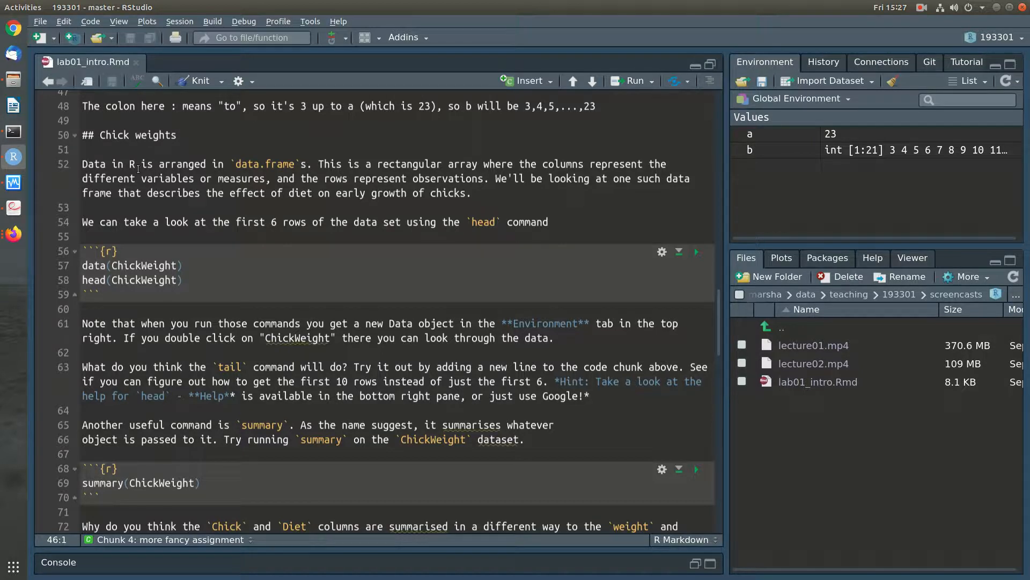
pyautogui.click(698, 253)
pyautogui.scroll(-1, 525, 243)
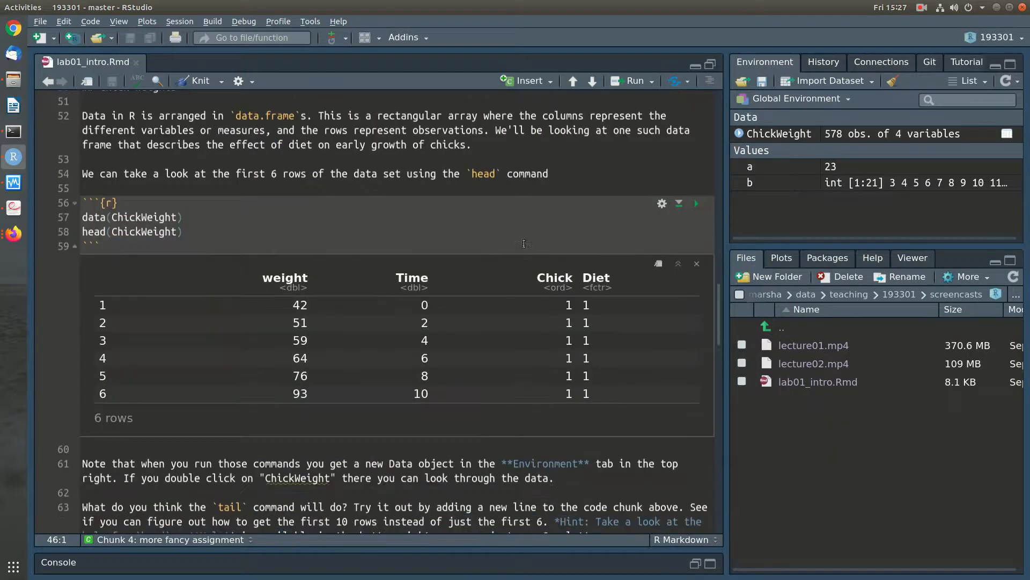
pyautogui.click(281, 234)
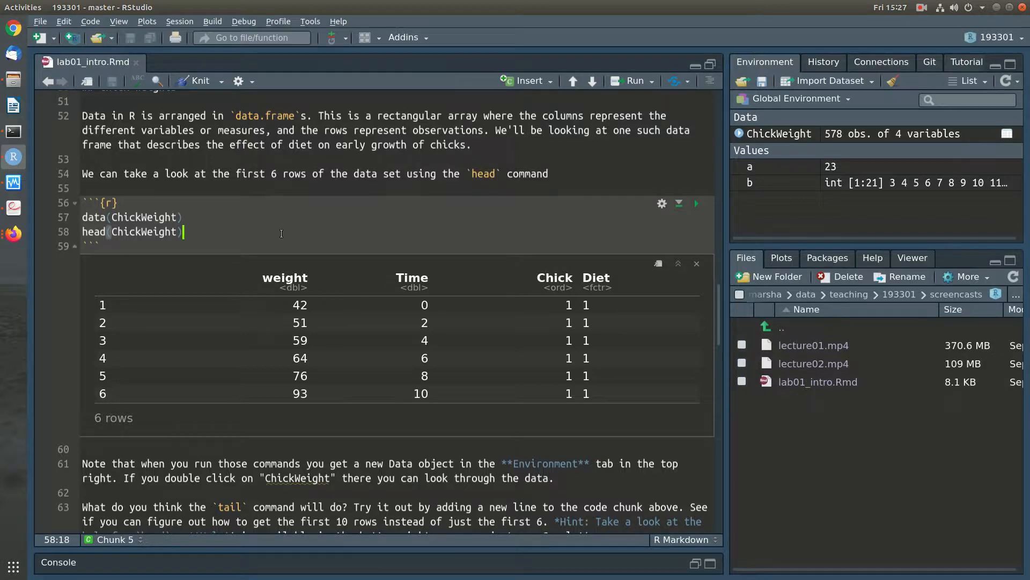
pyautogui.press('Return')
pyautogui.write('ChickWeight')
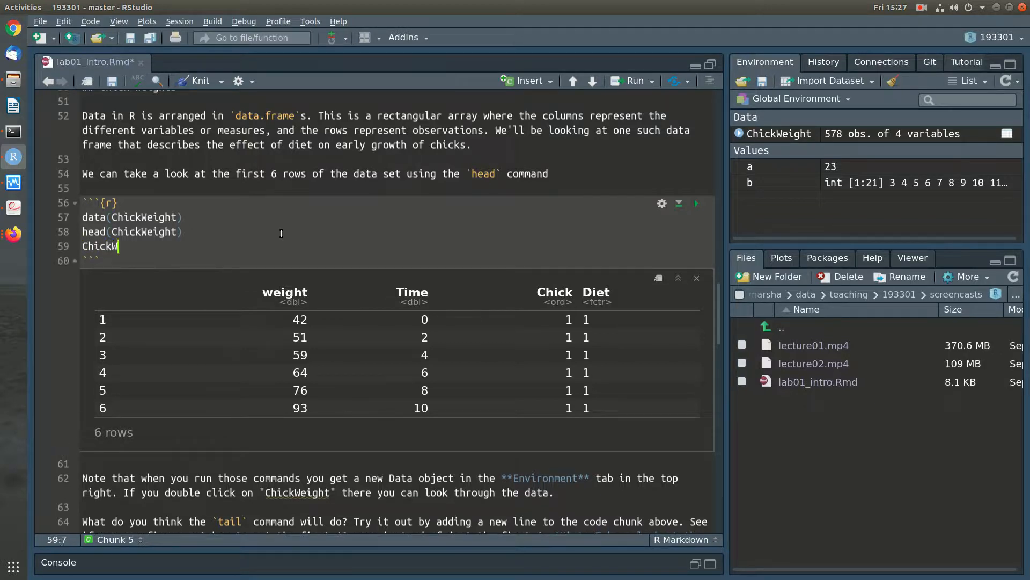
pyautogui.hotkey('shift', 'Home')
pyautogui.press('BackSpace')
pyautogui.press('BackSpace')
# Step: Open the help page for the ChickWeight dataset and read through its description, format, details and source sections
pyautogui.press('Up')
pyautogui.press('Left')
pyautogui.press('Left')
pyautogui.press('Left')
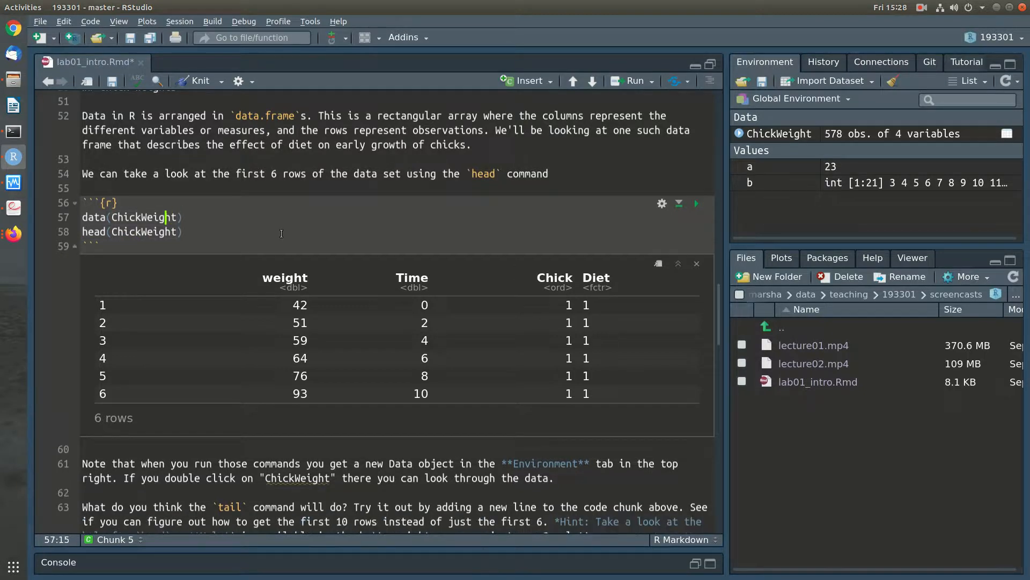
pyautogui.click(150, 222)
pyautogui.press('F1')
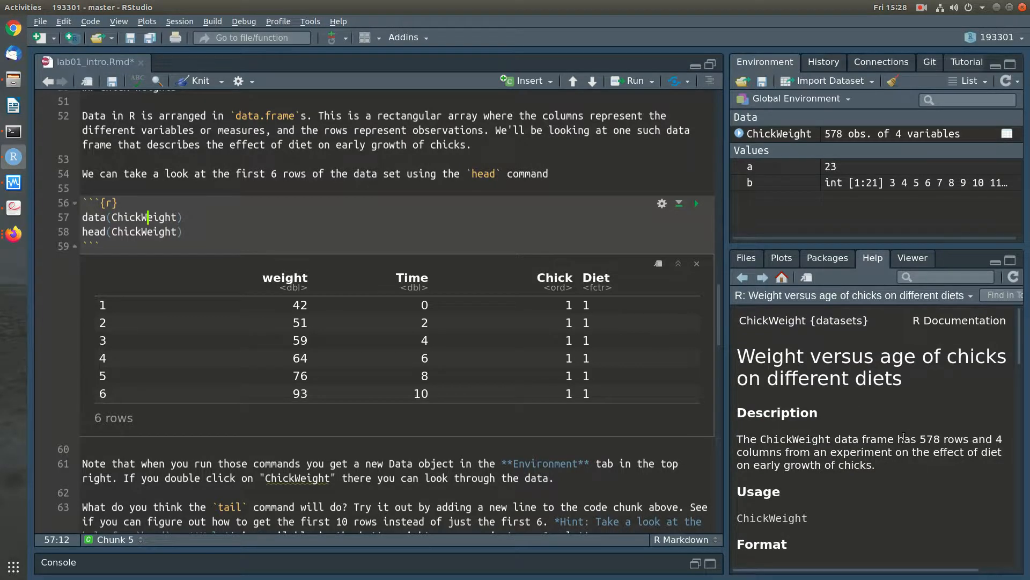
pyautogui.scroll(-1, 905, 440)
pyautogui.doubleClick(918, 407)
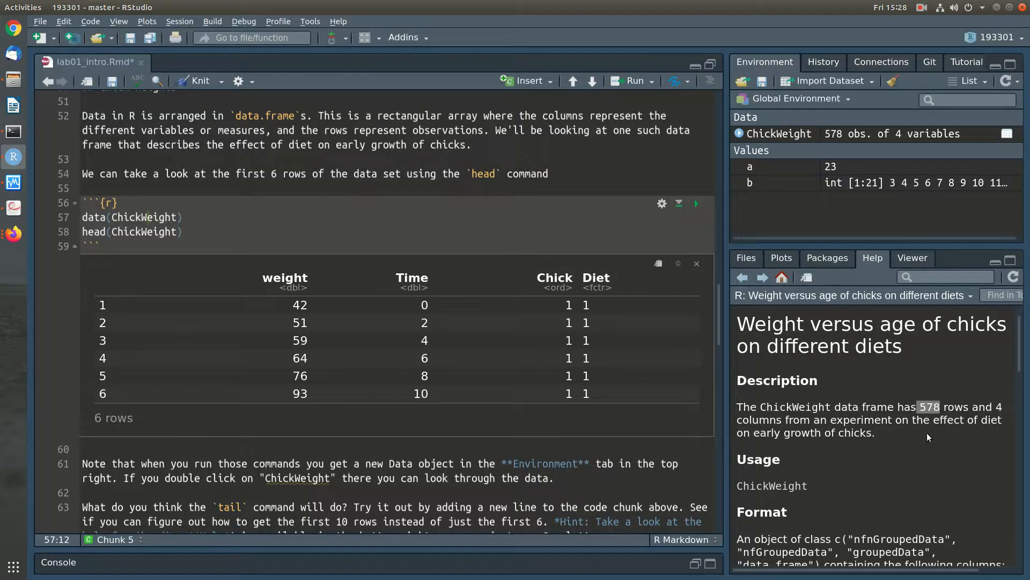
pyautogui.scroll(-6, 924, 450)
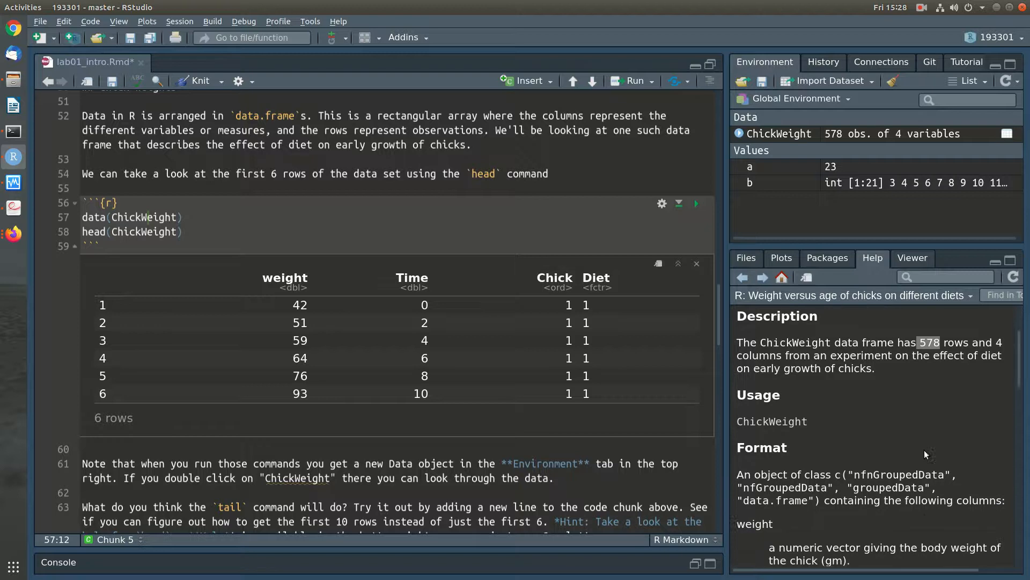
pyautogui.scroll(-9, 924, 454)
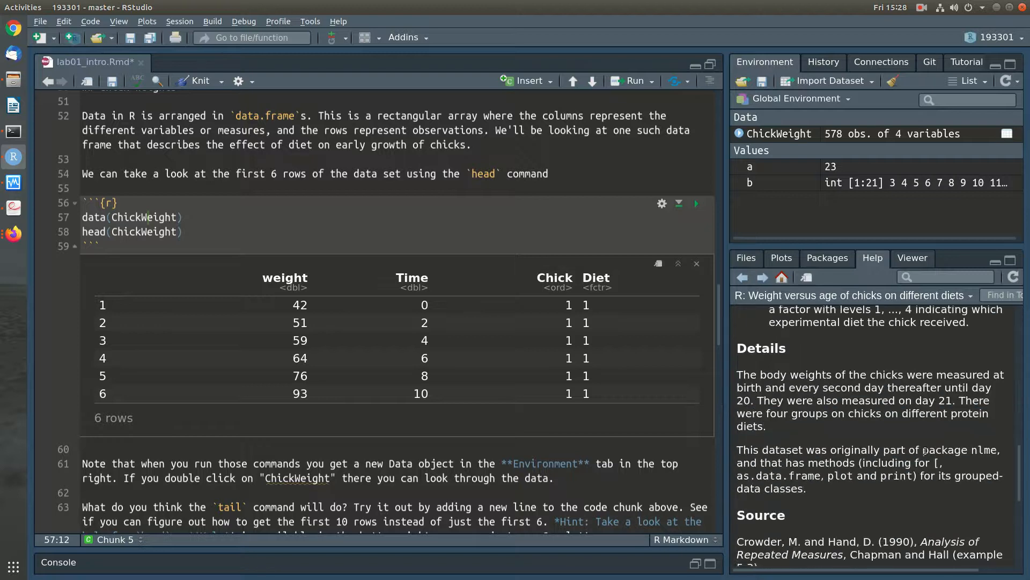
pyautogui.scroll(-5, 924, 450)
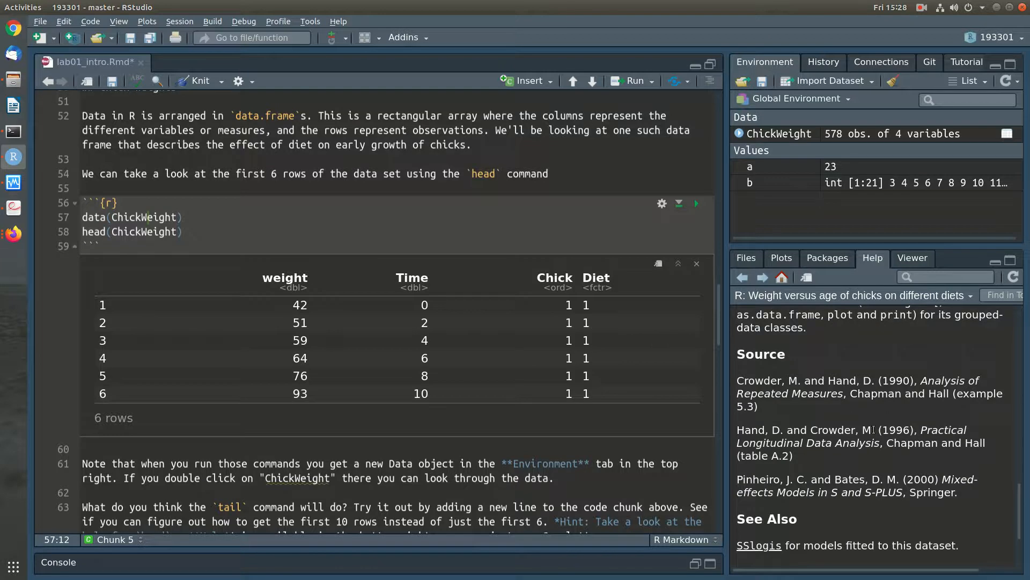
pyautogui.scroll(-3, 871, 469)
pyautogui.scroll(4, 871, 469)
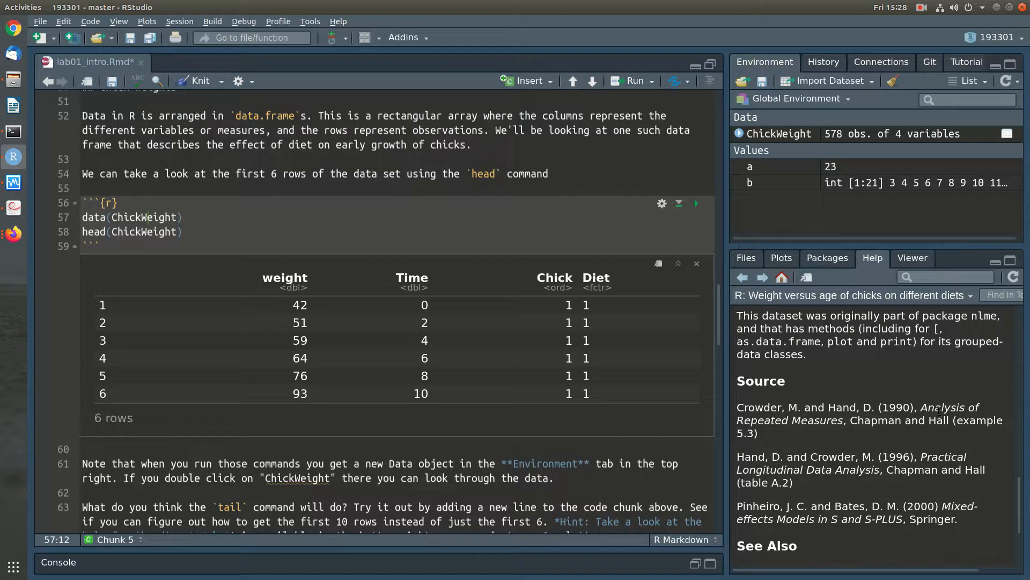
pyautogui.scroll(10, 905, 422)
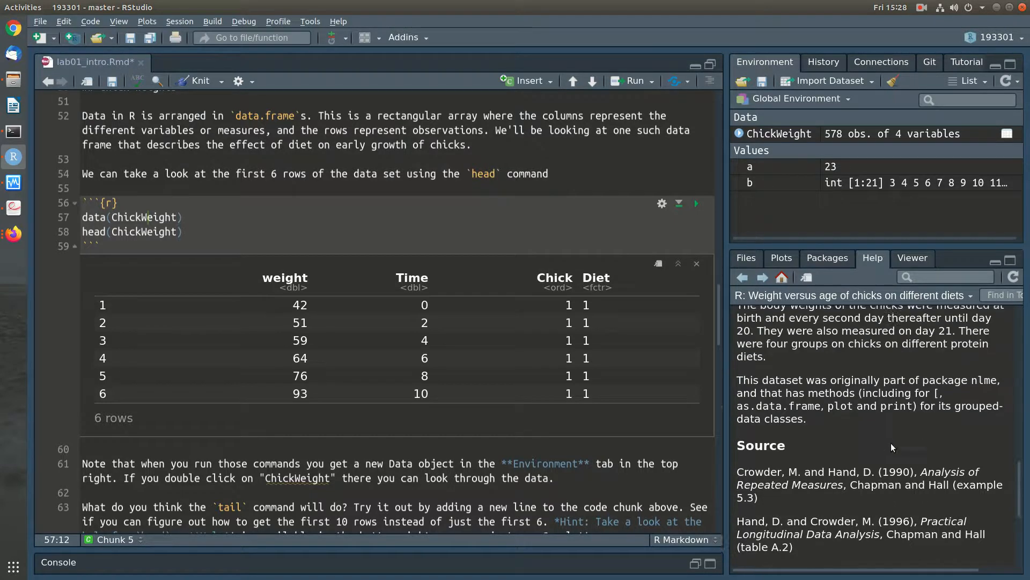
pyautogui.scroll(5, 893, 443)
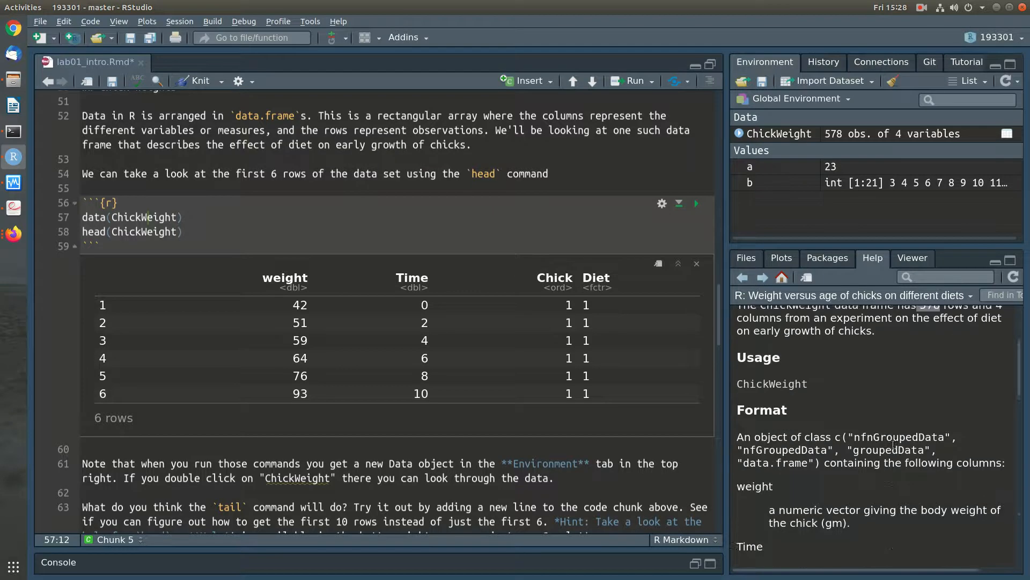
pyautogui.click(228, 236)
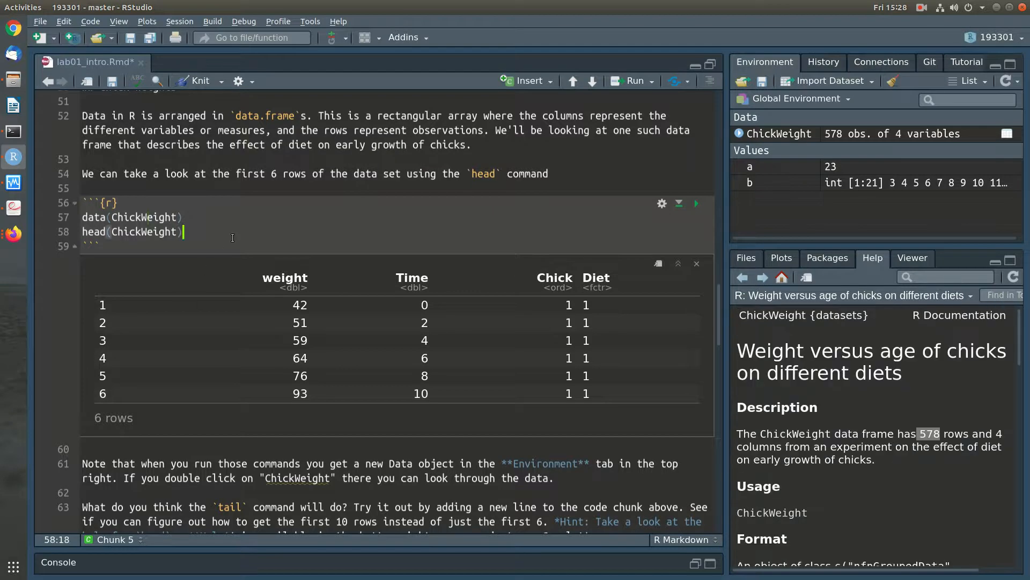
pyautogui.scroll(-2, 424, 263)
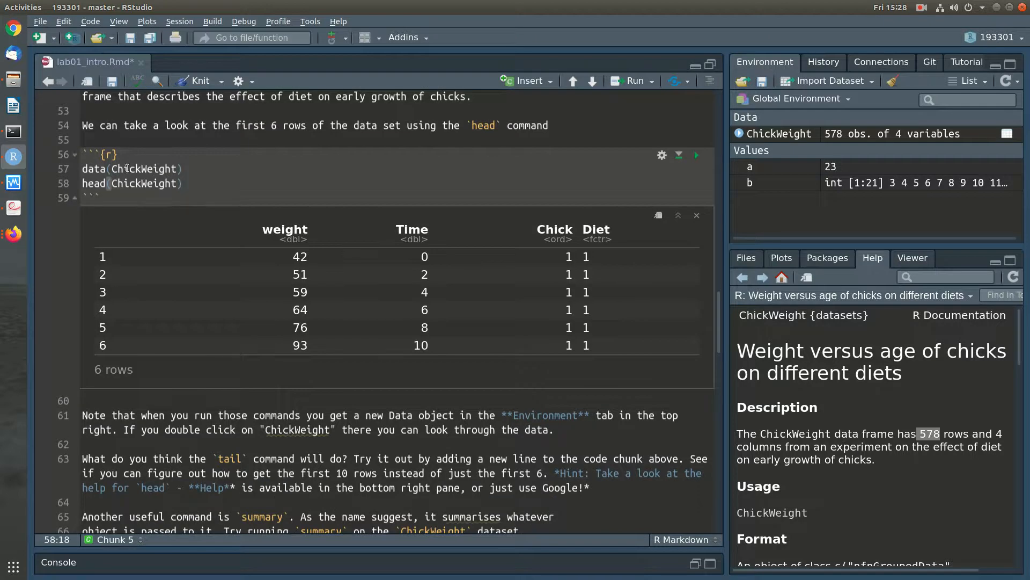
pyautogui.moveTo(205, 169); pyautogui.dragTo(74, 168)
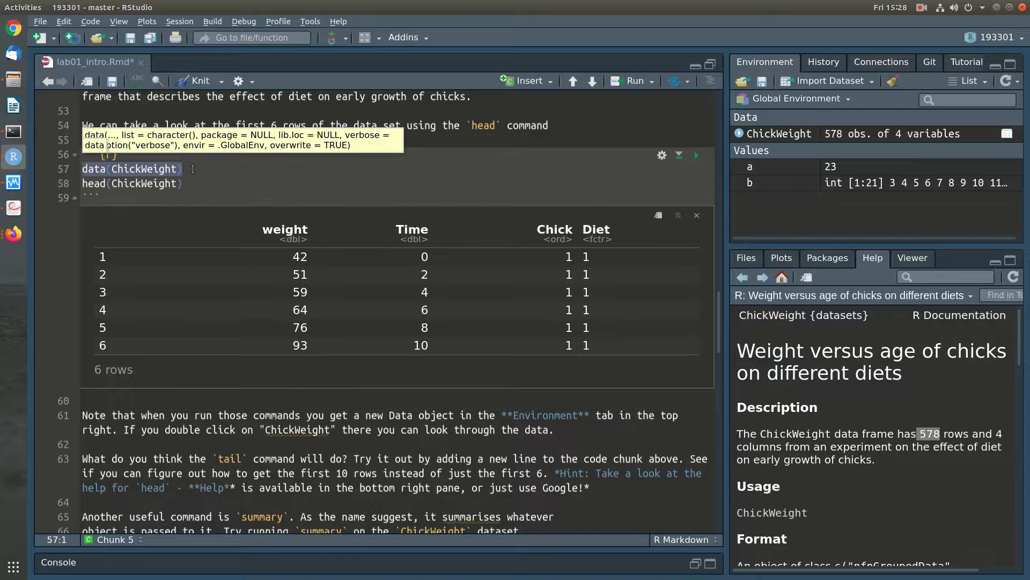
pyautogui.click(191, 170)
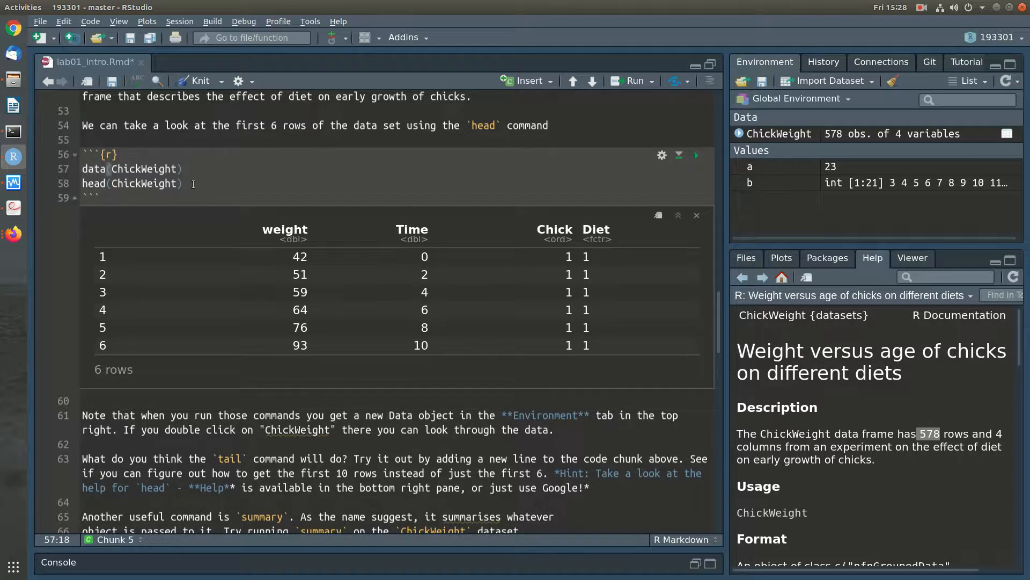
# Step: Add a new line containing ChickWeight after head(ChickWeight) in the chunk and run that line
pyautogui.click(193, 184)
pyautogui.press('Right')
pyautogui.click(229, 181)
pyautogui.press('Return')
pyautogui.write('ChickWeight')
pyautogui.hotkey('ctrl', 'Return')
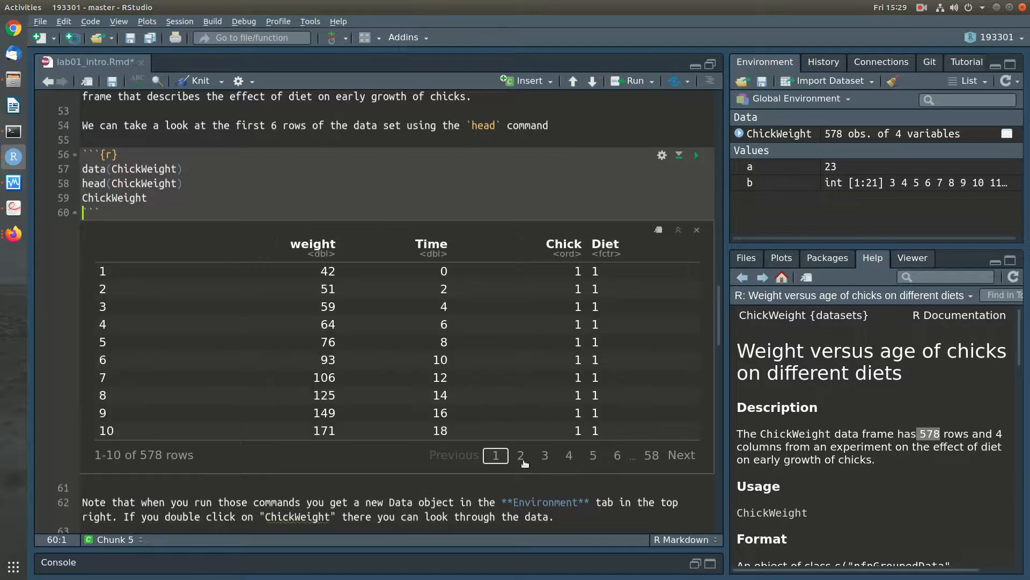
# Step: Page through the printed ChickWeight rows below the chunk, going back to the first page, and save the document
pyautogui.click(523, 457)
pyautogui.click(544, 459)
pyautogui.click(569, 456)
pyautogui.click(593, 456)
pyautogui.click(617, 457)
pyautogui.click(620, 457)
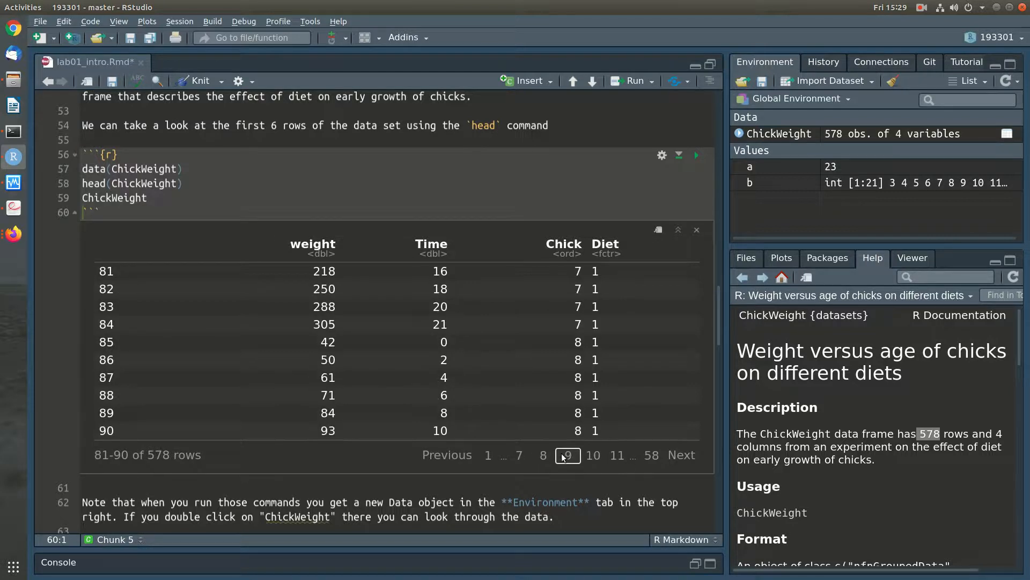
pyautogui.click(541, 458)
pyautogui.click(489, 456)
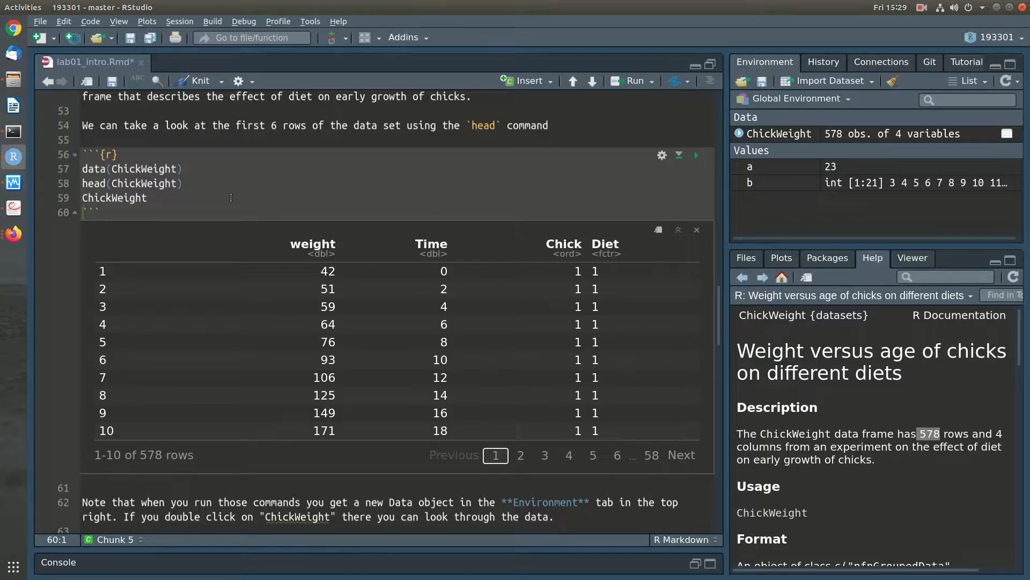
pyautogui.hotkey('ctrl', 's')
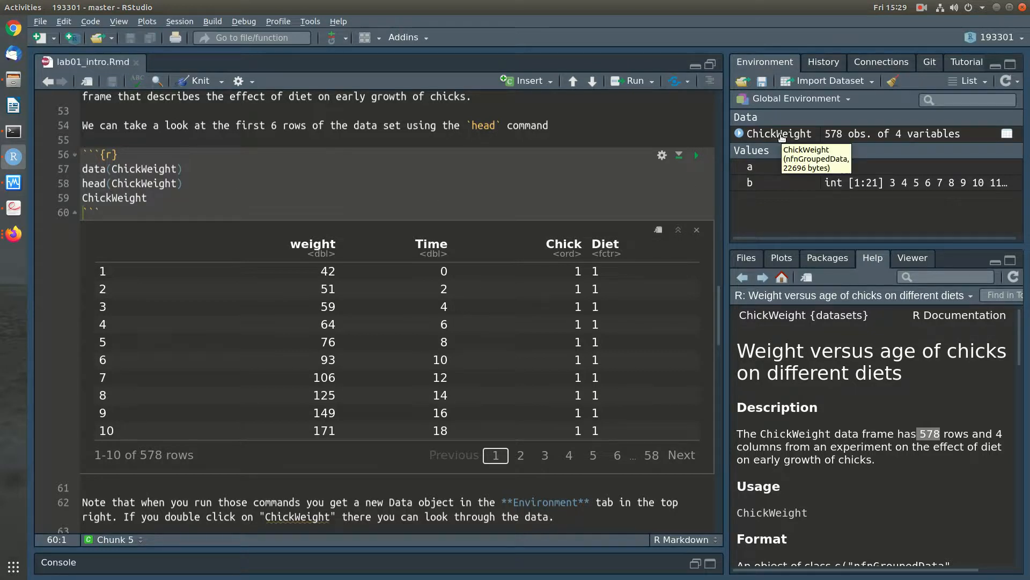
# Step: Open the ChickWeight data object from the environment and look through its weight, Time, Chick and Diet rows
pyautogui.click(779, 134)
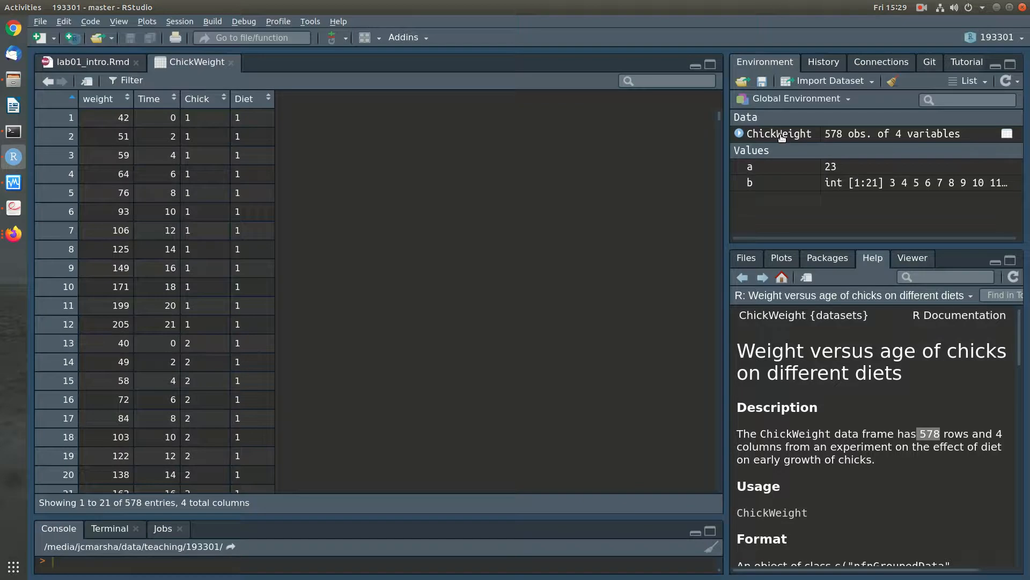
pyautogui.scroll(-10, 318, 239)
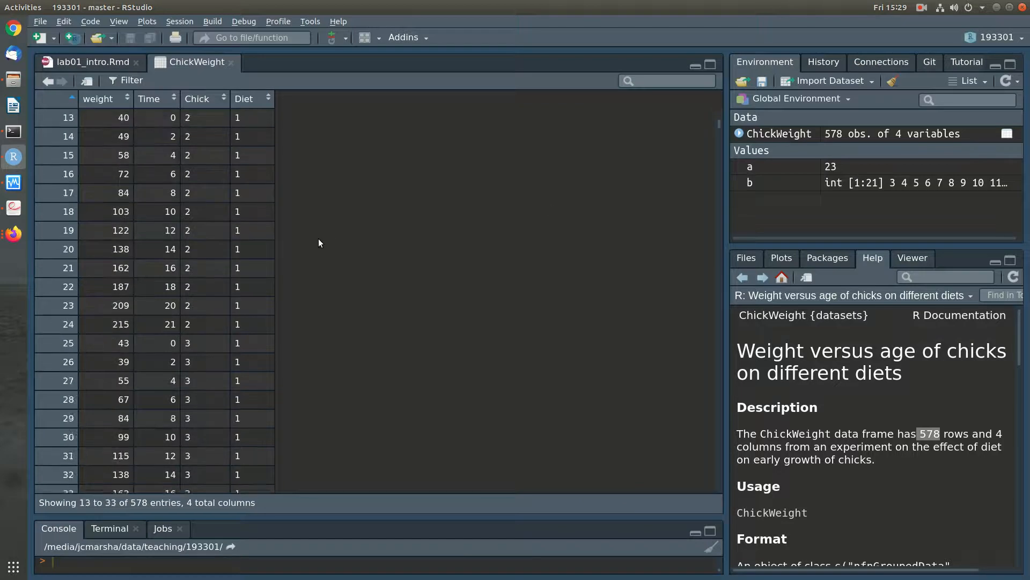
pyautogui.scroll(-20, 319, 243)
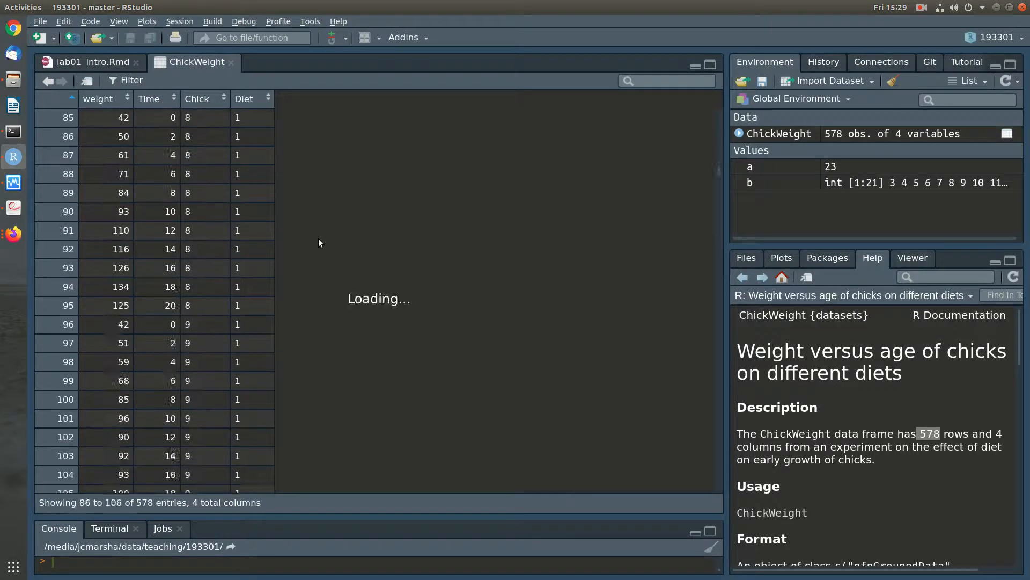
pyautogui.scroll(-5, 318, 242)
pyautogui.scroll(20, 710, 124)
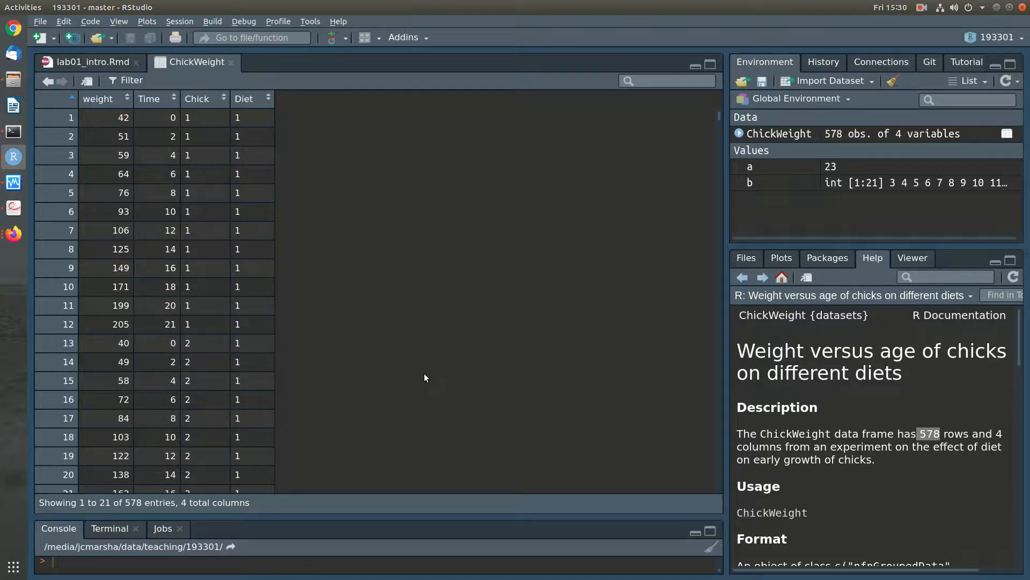
pyautogui.scroll(-15, 424, 374)
pyautogui.scroll(-20, 425, 376)
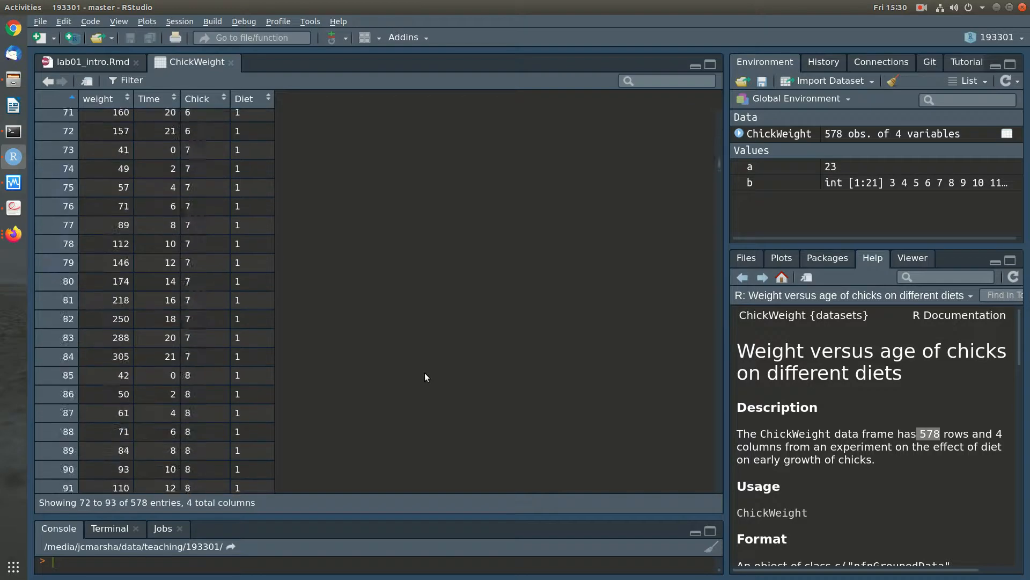
pyautogui.scroll(-20, 425, 375)
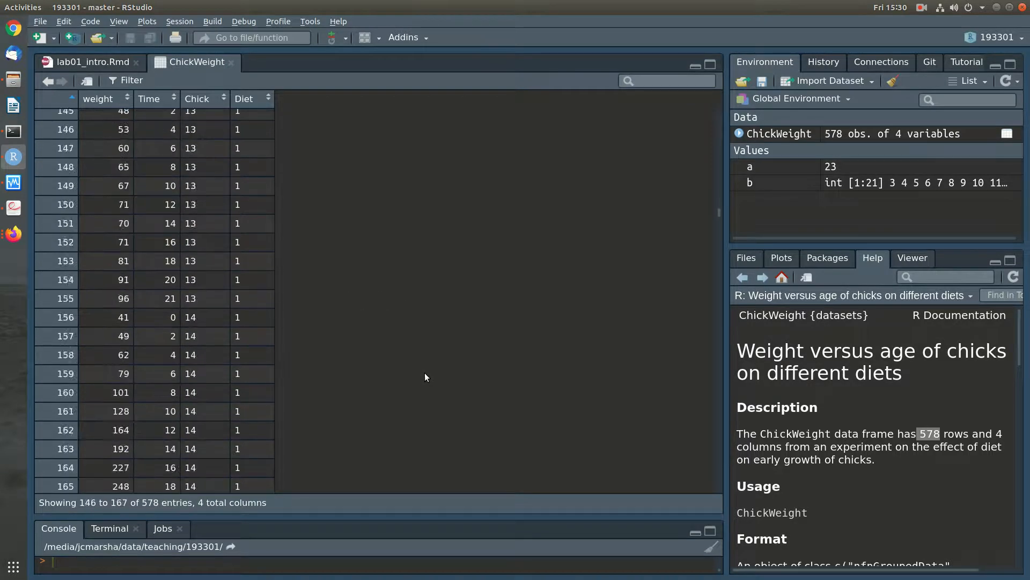
pyautogui.scroll(-4, 425, 376)
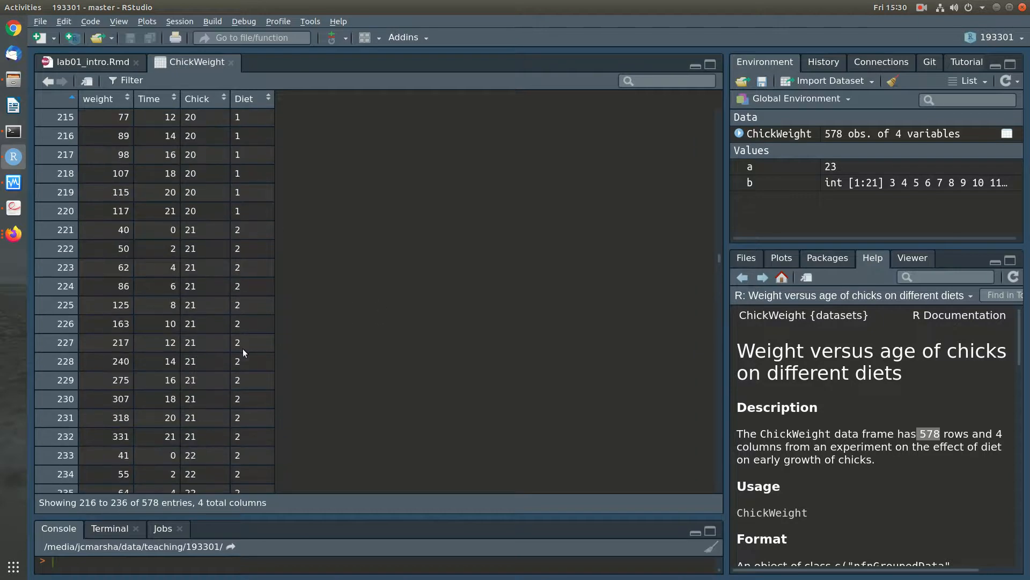
pyautogui.scroll(-15, 241, 357)
pyautogui.scroll(-20, 241, 357)
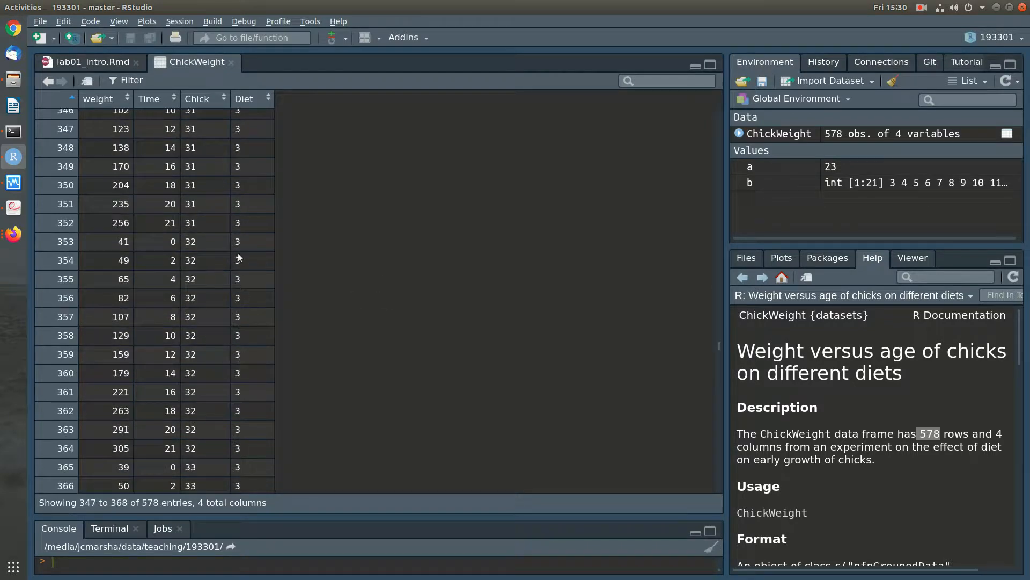
# Step: Back in lab01_intro.Rmd, replace the standalone ChickWeight line in the chunk with tail(ChickWeight) and run it
pyautogui.click(99, 69)
pyautogui.click(262, 198)
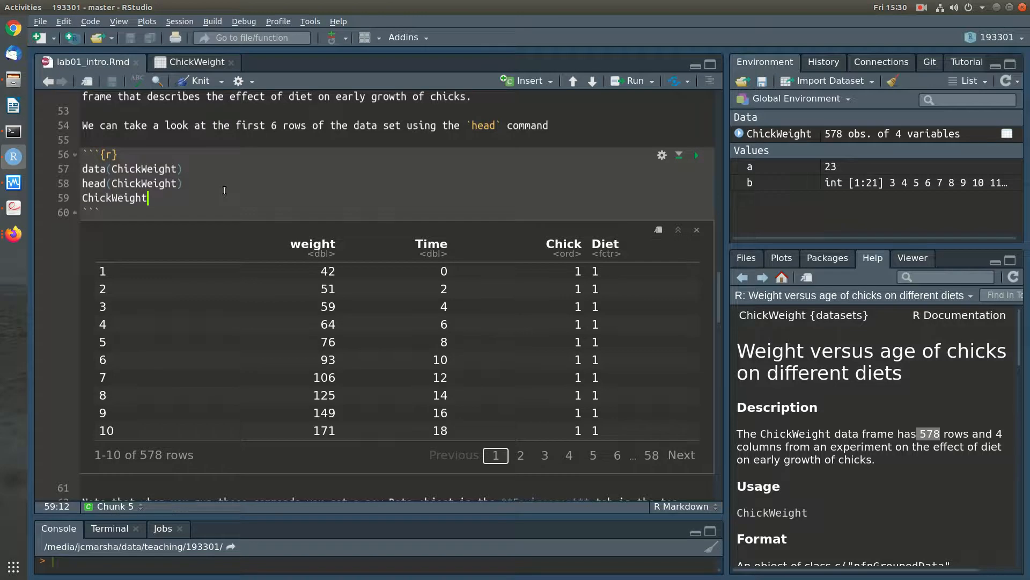
pyautogui.scroll(-3, 225, 190)
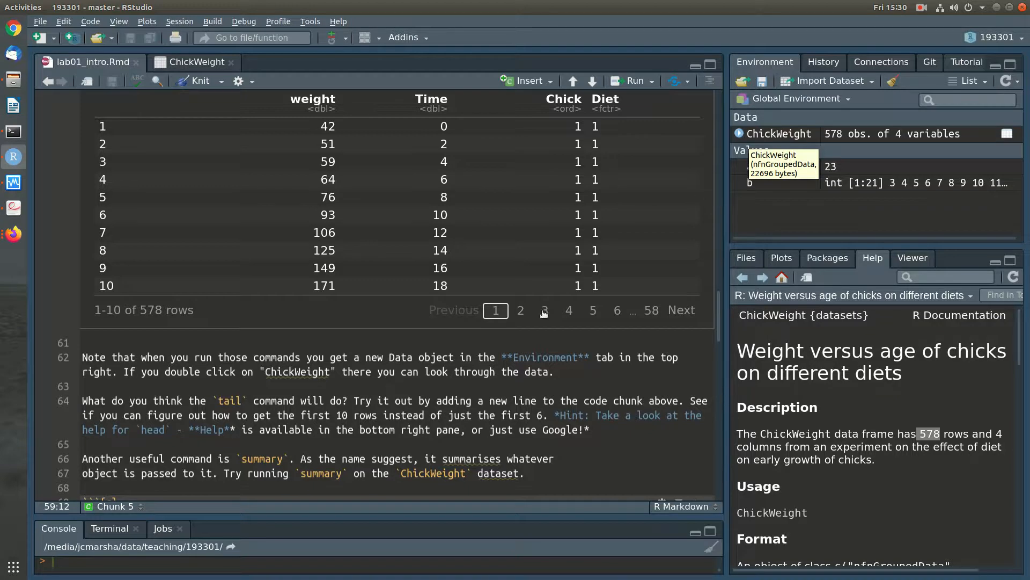
pyautogui.scroll(-1, 608, 256)
pyautogui.scroll(7, 407, 329)
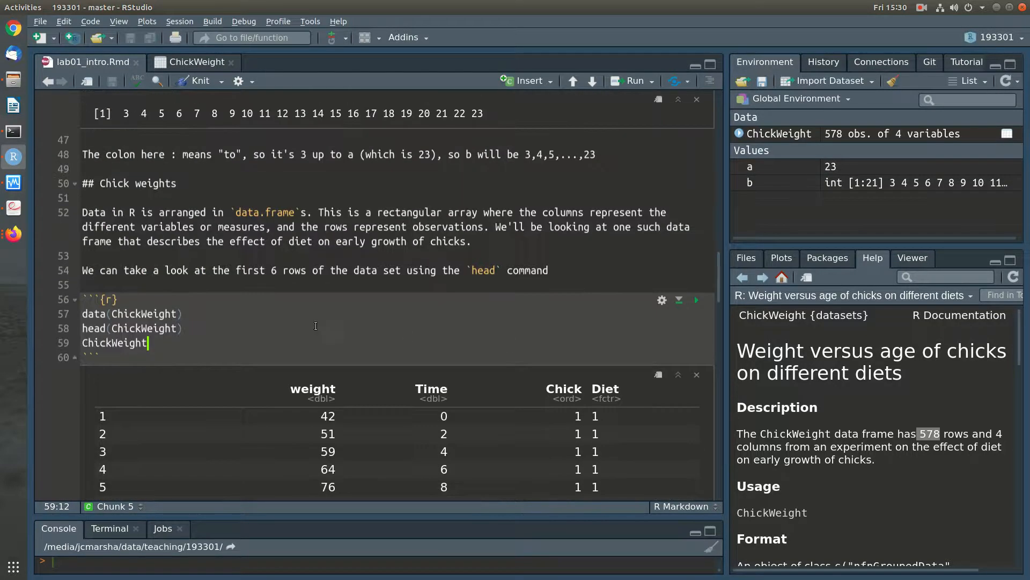
pyautogui.scroll(-5, 407, 329)
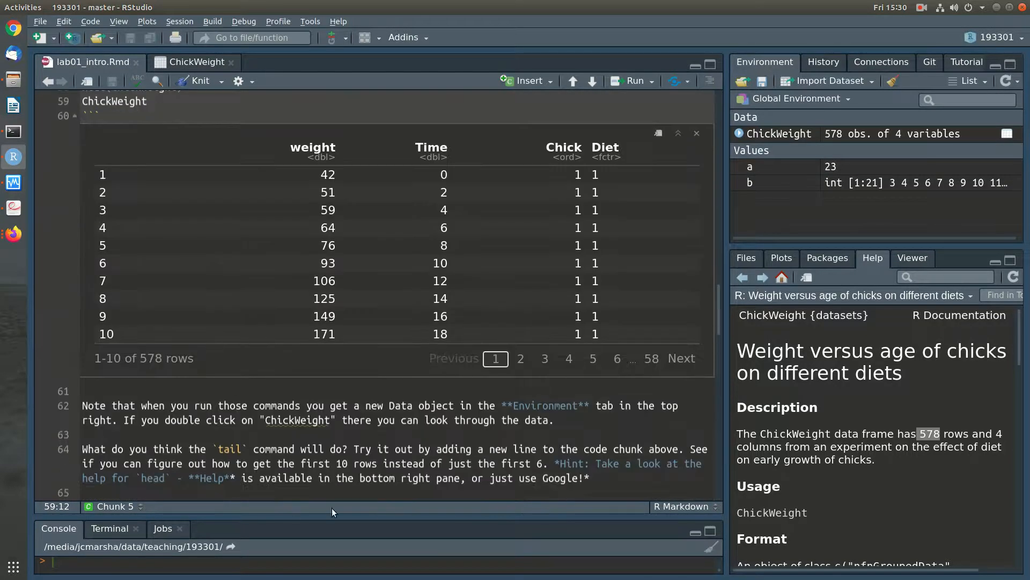
pyautogui.scroll(5, 220, 288)
pyautogui.moveTo(220, 289); pyautogui.dragTo(70, 291)
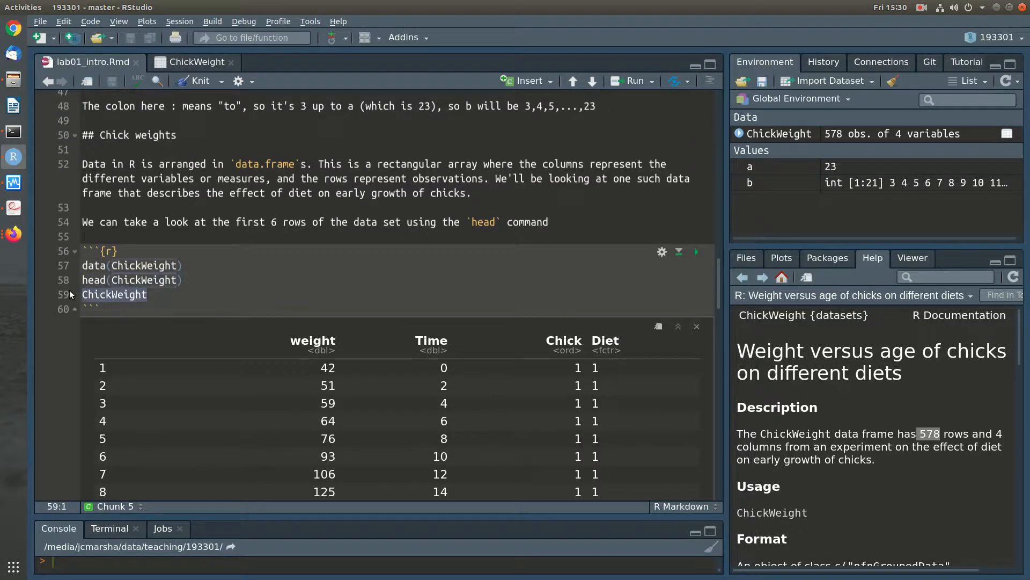
pyautogui.write('tail(Chic')
pyautogui.write('kWeight')
pyautogui.hotkey('ctrl', 'Return')
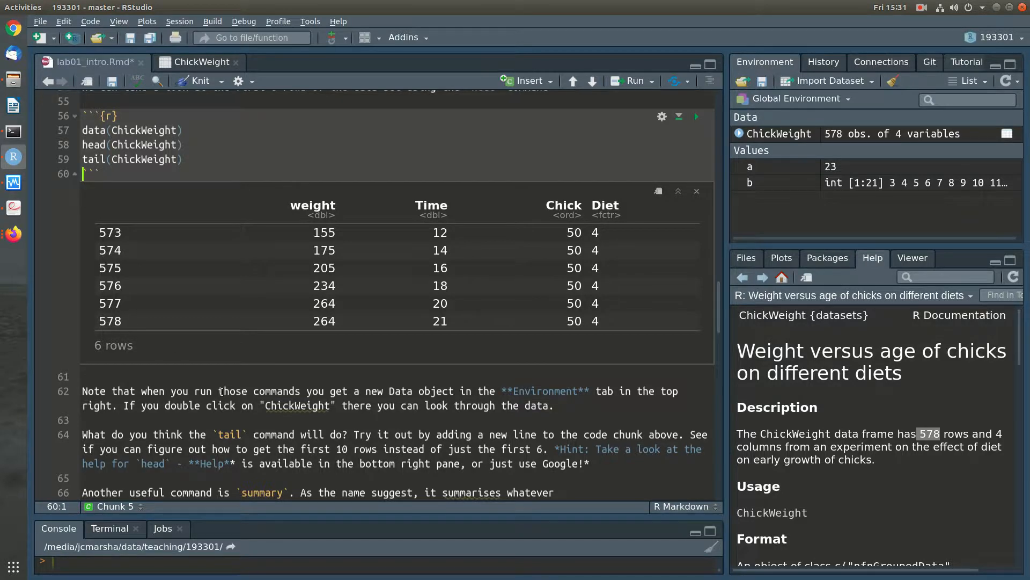
# Step: Open the help page for the head function used in the Chick weights chunk
pyautogui.scroll(3, 222, 392)
pyautogui.click(89, 241)
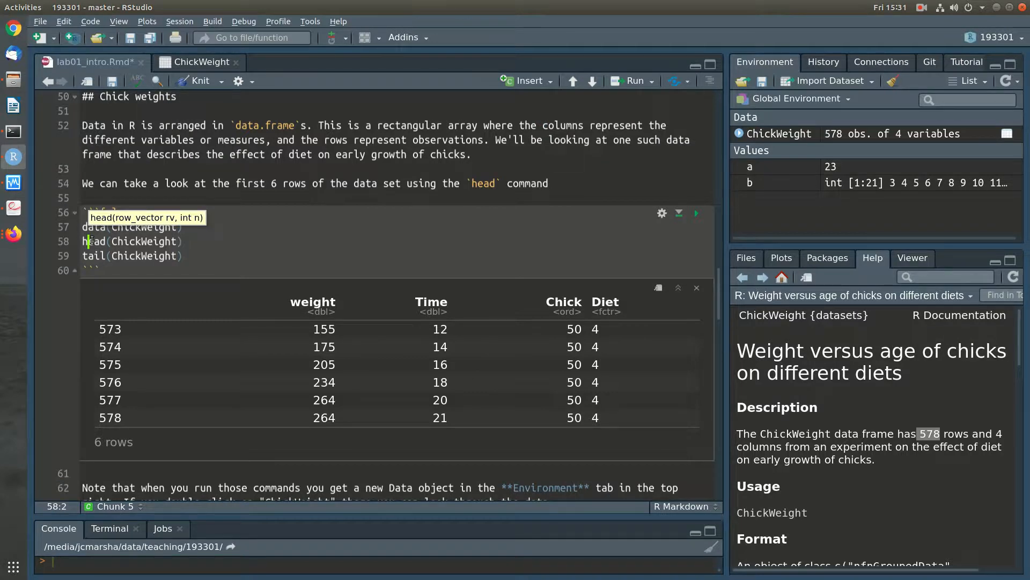
pyautogui.press('F1')
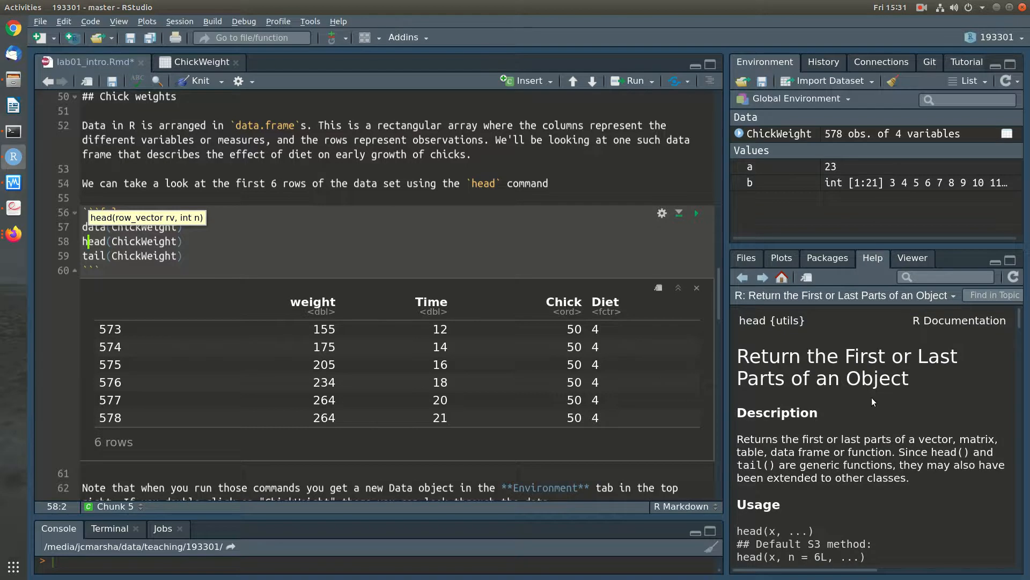
# Step: Enlarge the help area and read the description and usage of head, highlighting the n argument in its default method
pyautogui.scroll(-1, 853, 398)
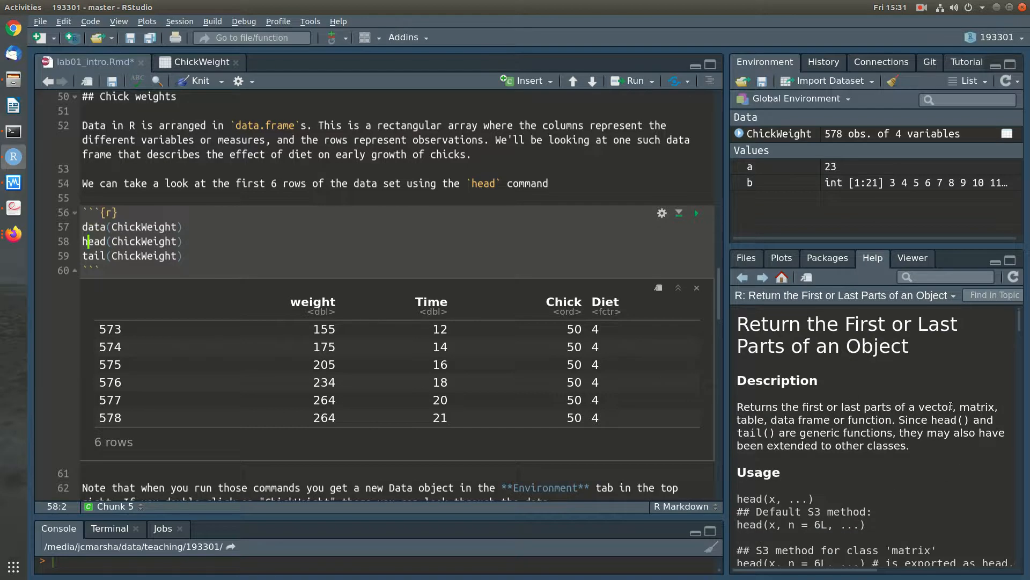
pyautogui.scroll(-3, 934, 429)
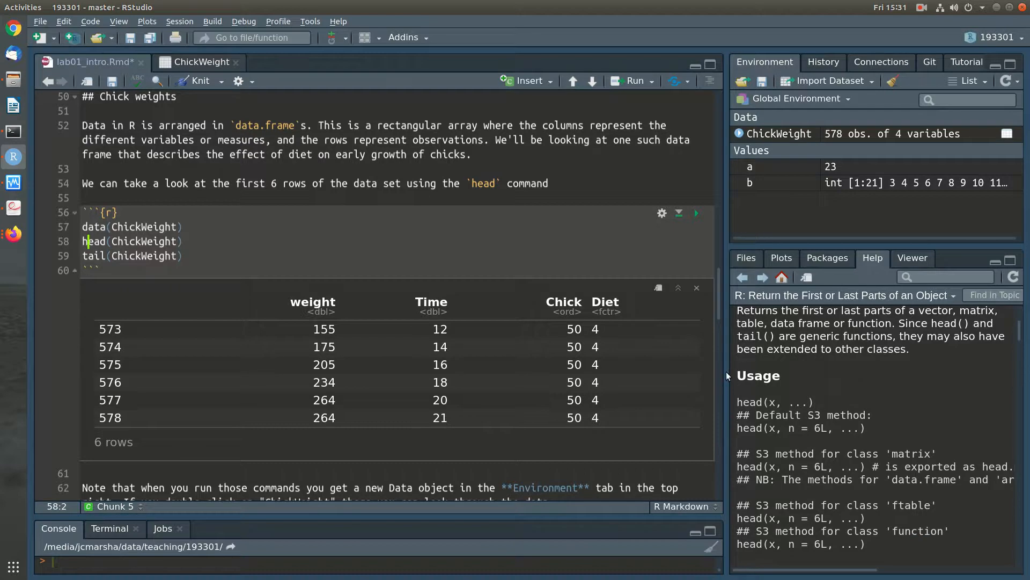
pyautogui.moveTo(728, 375); pyautogui.dragTo(593, 376)
pyautogui.moveTo(791, 247); pyautogui.dragTo(798, 183)
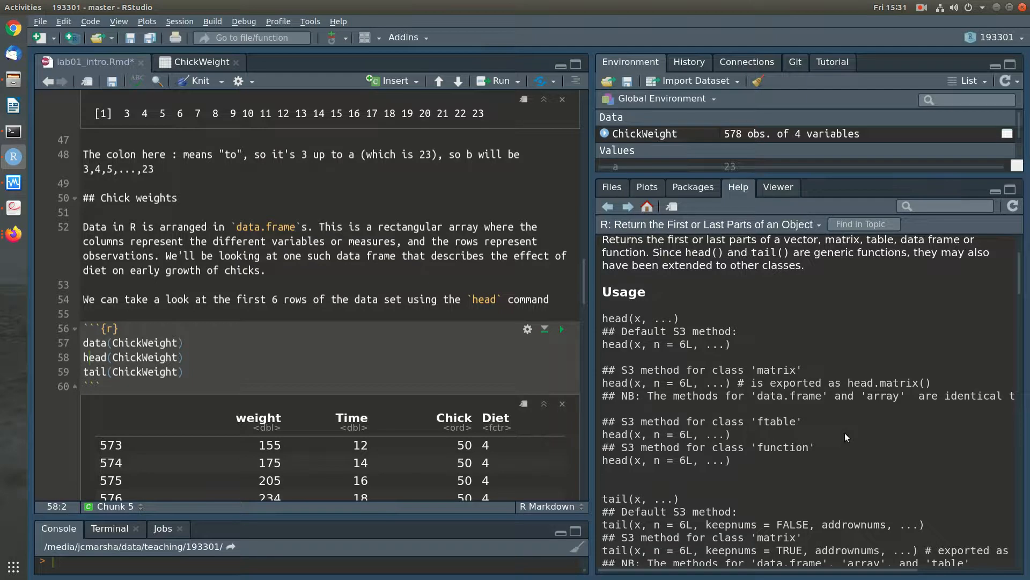
pyautogui.scroll(3, 845, 433)
pyautogui.scroll(-1, 845, 433)
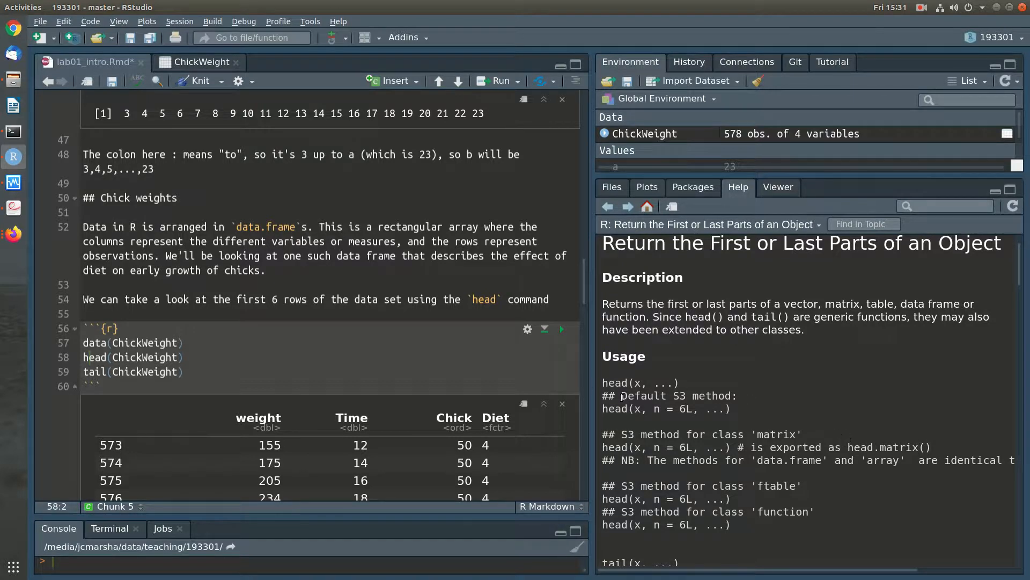
pyautogui.scroll(-3, 682, 455)
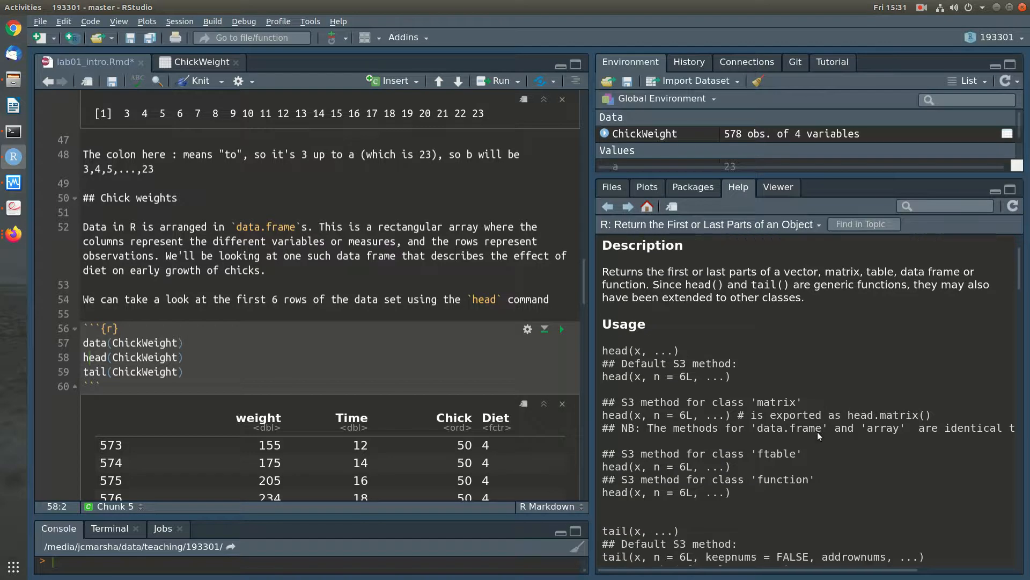
pyautogui.moveTo(649, 344); pyautogui.dragTo(693, 345)
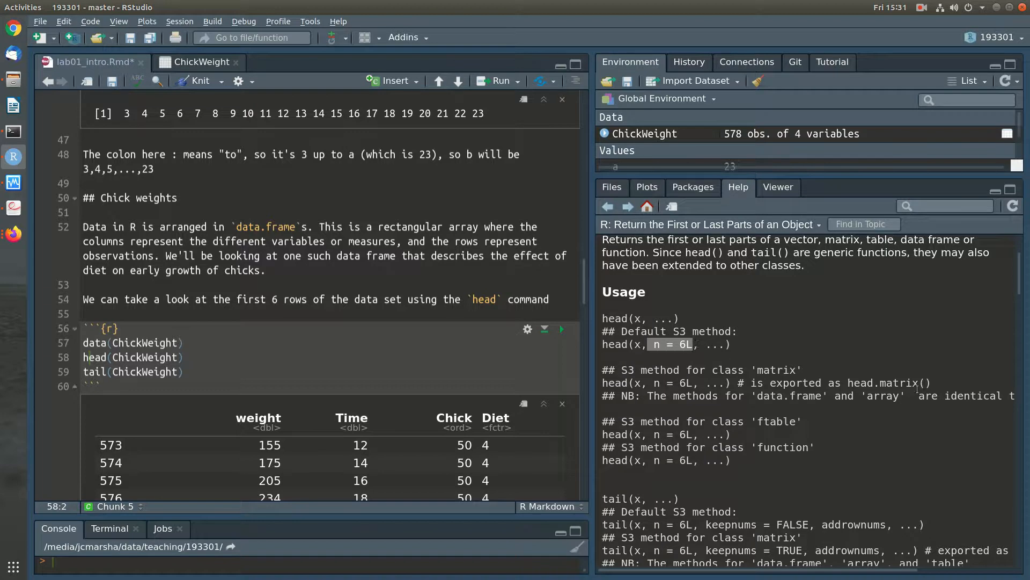
# Step: Read through the rest of the head and tail help page, from the tail usage and arguments down to the examples
pyautogui.scroll(-1, 917, 390)
pyautogui.scroll(1, 245, 260)
pyautogui.scroll(-1, 244, 262)
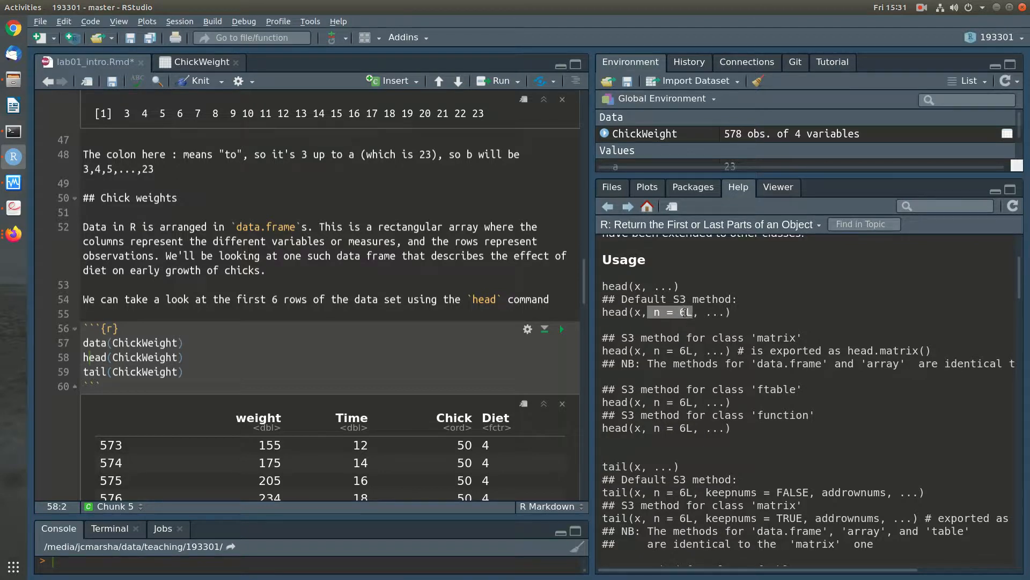
pyautogui.scroll(-2, 756, 394)
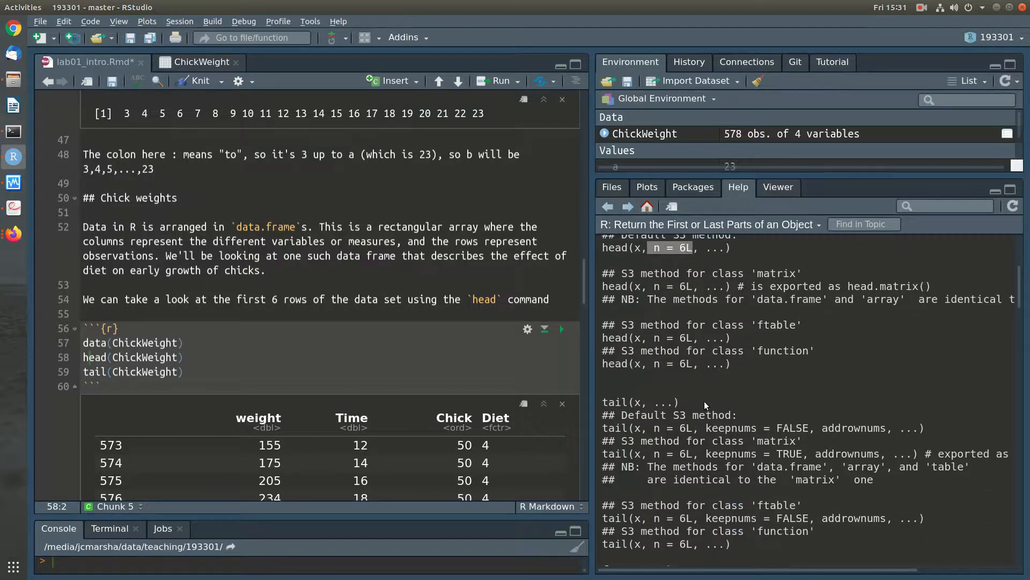
pyautogui.scroll(-8, 678, 524)
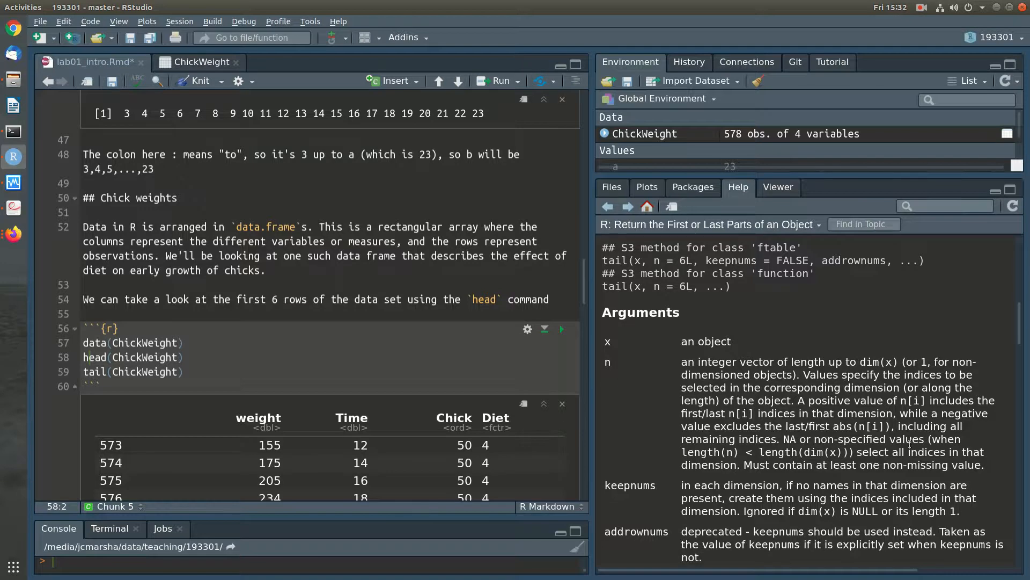
pyautogui.scroll(-10, 929, 453)
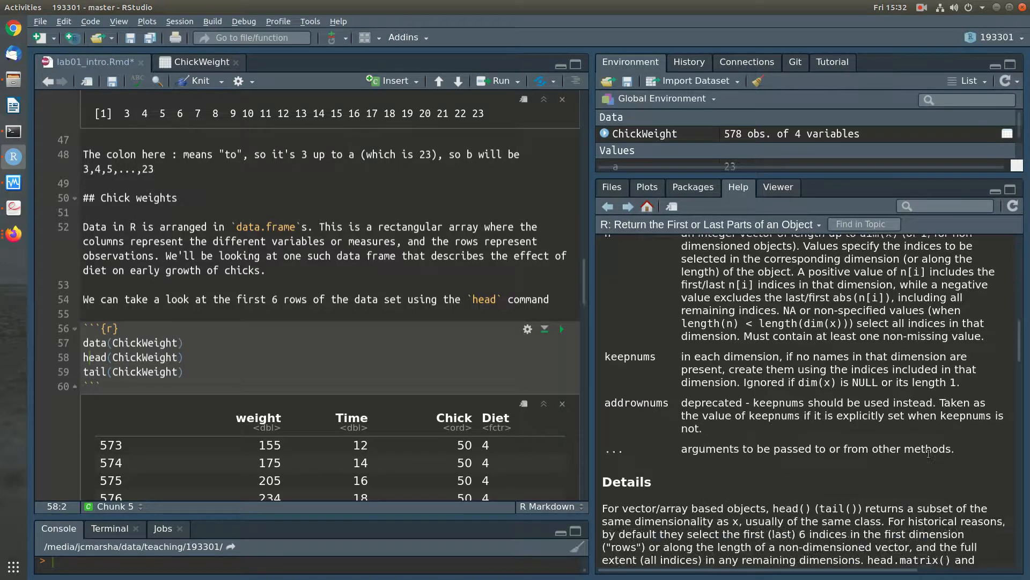
pyautogui.scroll(-10, 927, 453)
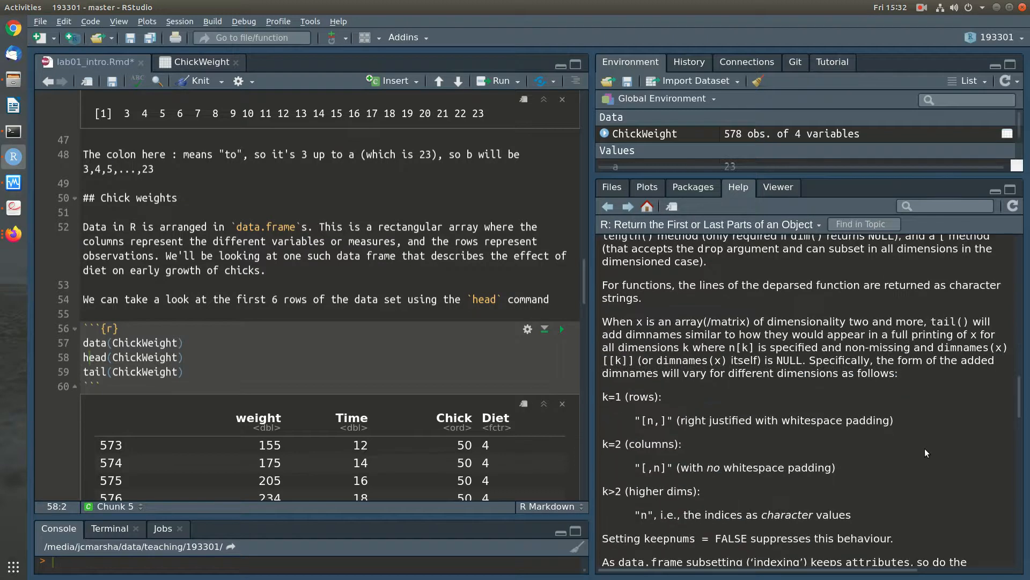
pyautogui.scroll(-10, 926, 449)
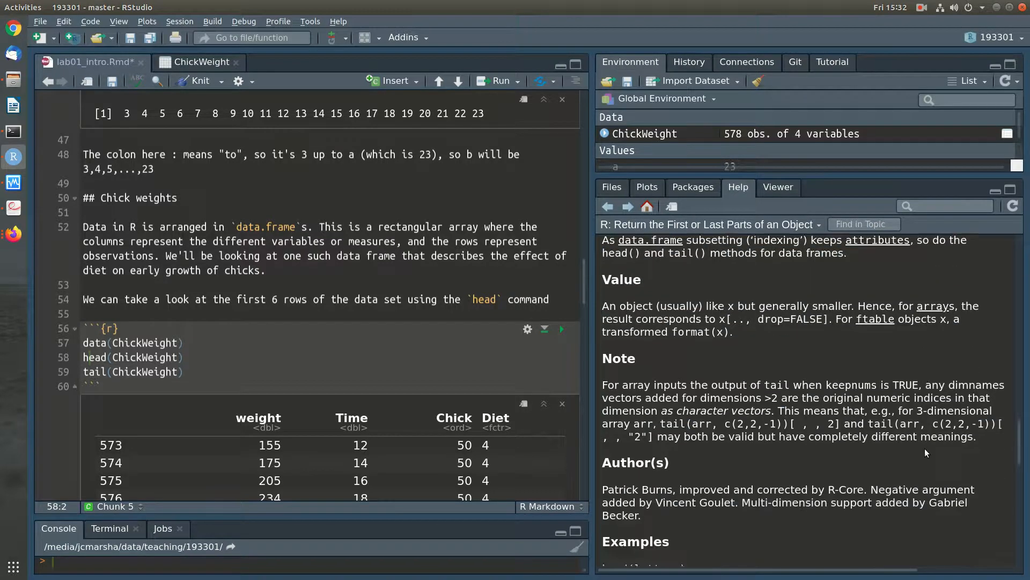
pyautogui.scroll(-4, 926, 449)
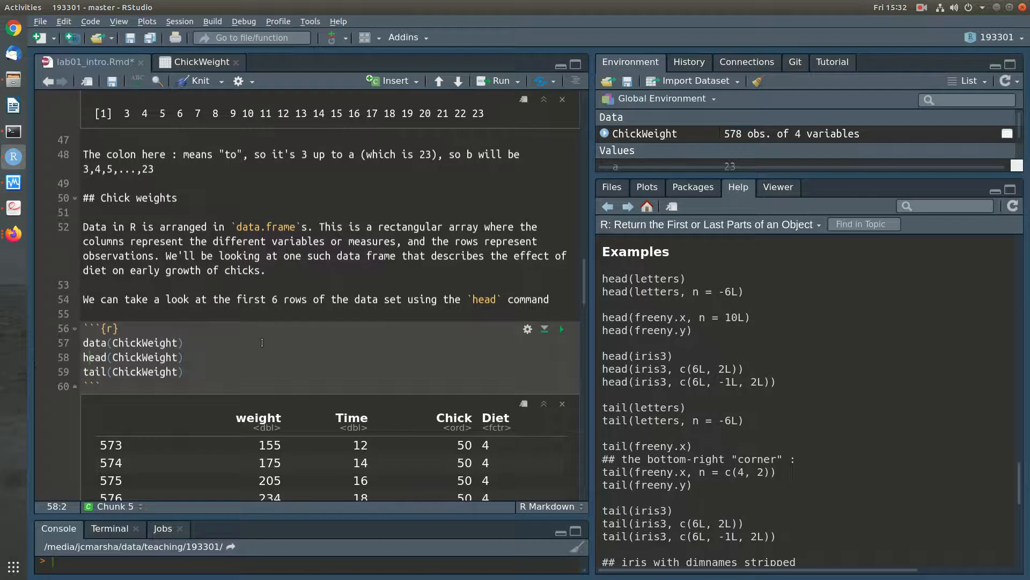
# Step: Run the summary(ChickWeight) chunk in lab01_intro.Rmd and view its output
pyautogui.scroll(-2, 262, 343)
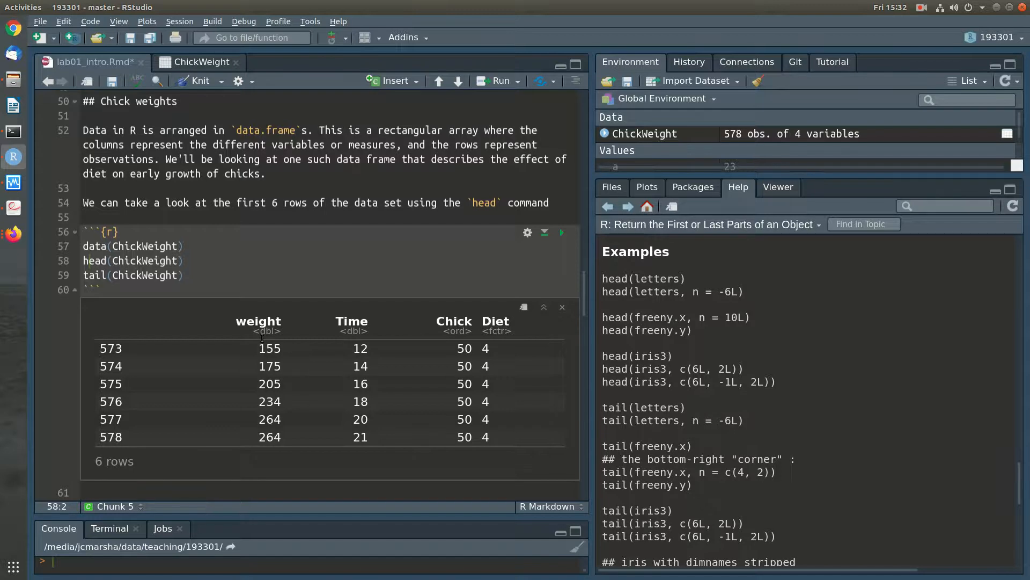
pyautogui.scroll(-2, 262, 339)
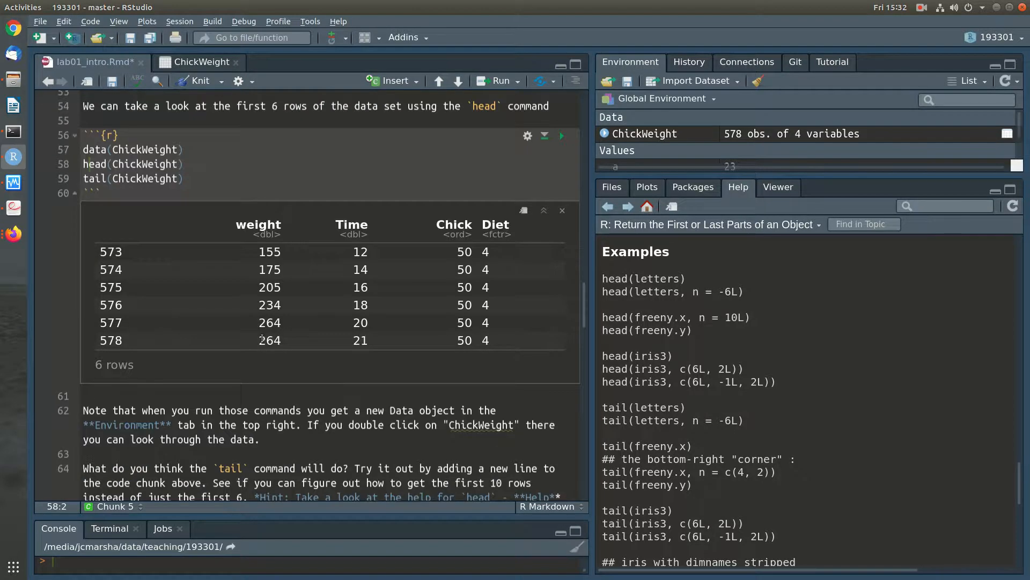
pyautogui.scroll(-5, 262, 338)
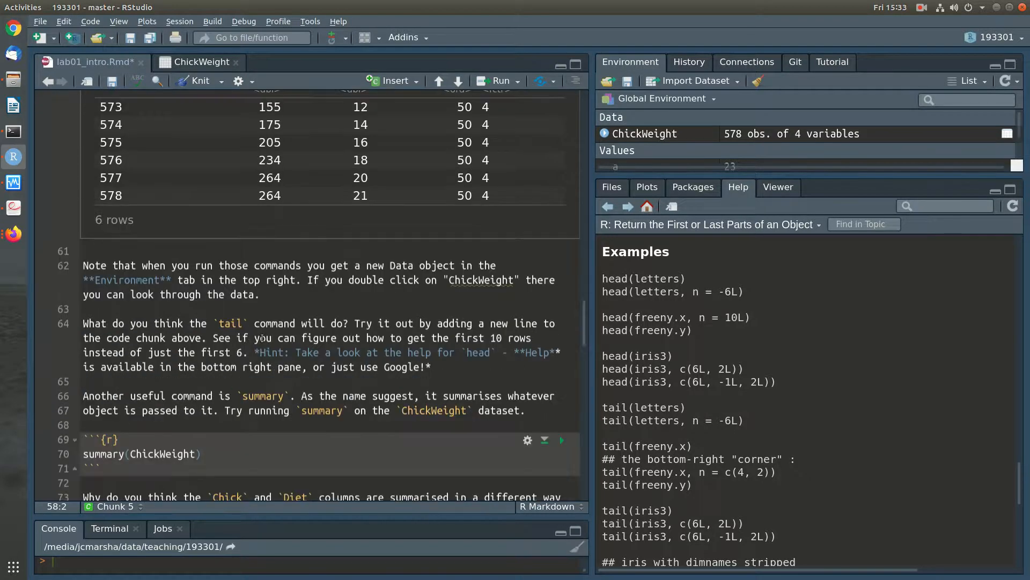
pyautogui.click(214, 357)
pyautogui.scroll(-1, 440, 357)
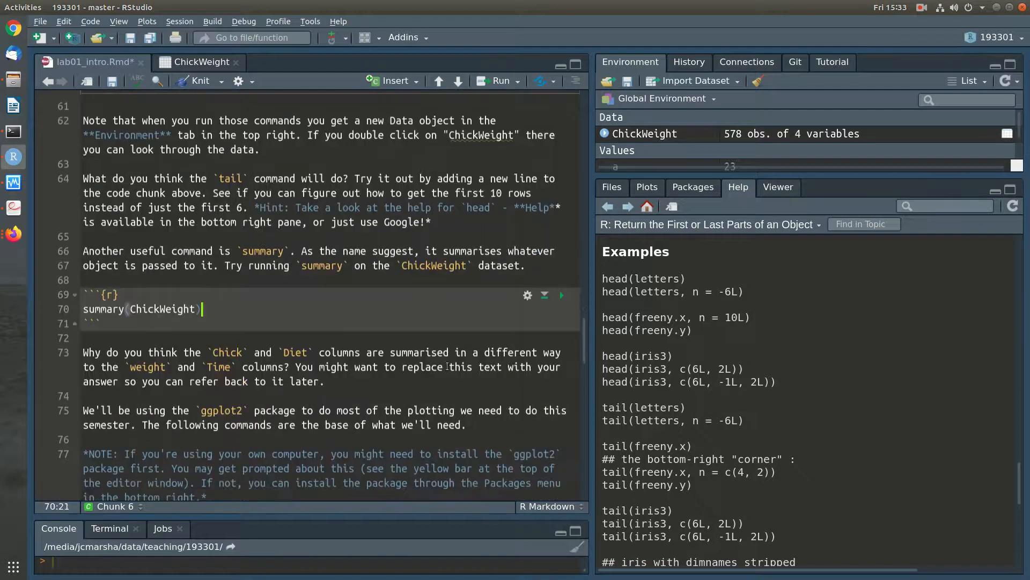
pyautogui.click(567, 293)
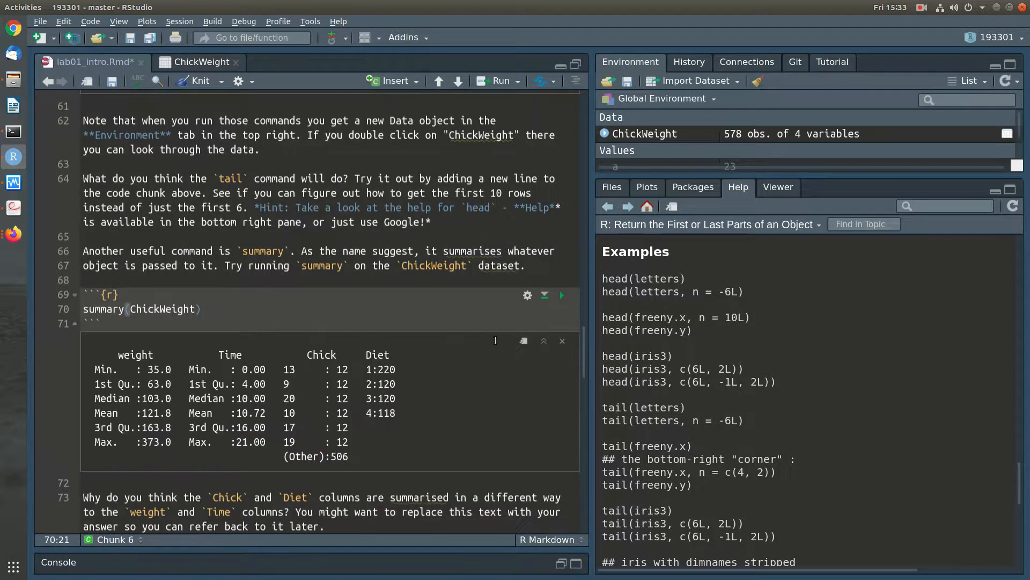
pyautogui.scroll(-1, 495, 341)
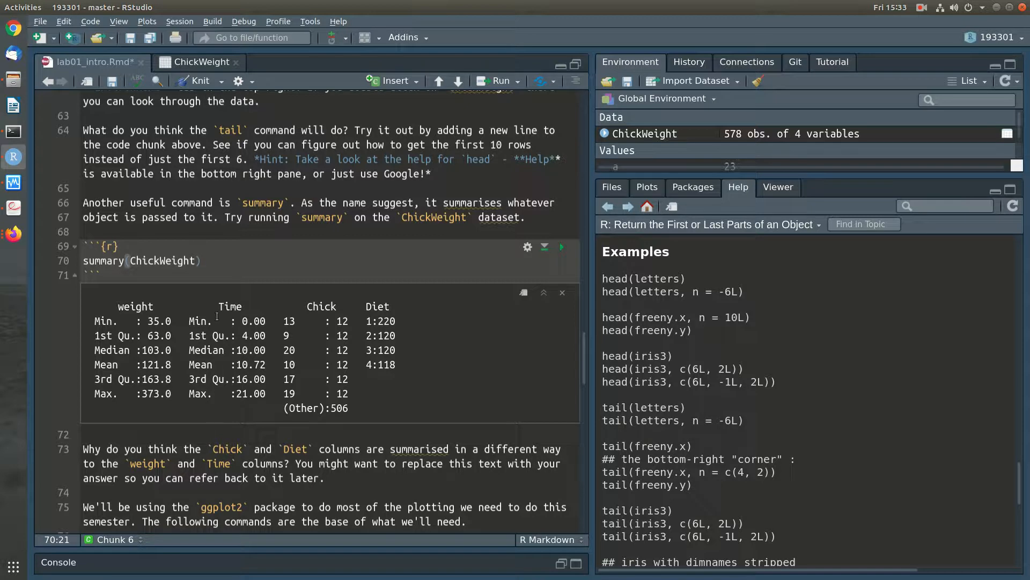
# Step: Look through the ChickWeight data table from its first row, examining how the Chick and Diet values repeat across rows
pyautogui.click(200, 62)
pyautogui.scroll(20, 322, 186)
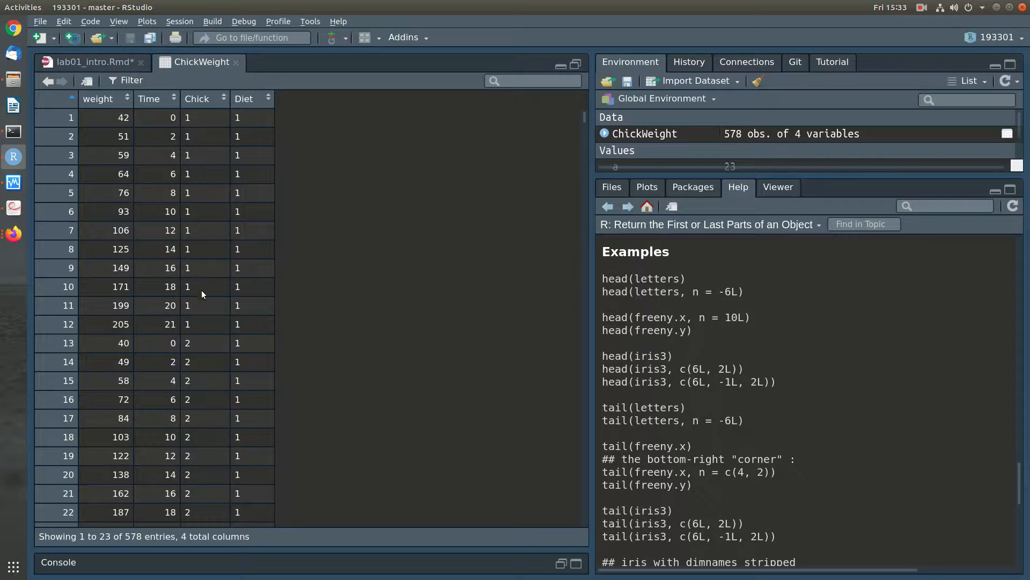
pyautogui.scroll(-10, 205, 288)
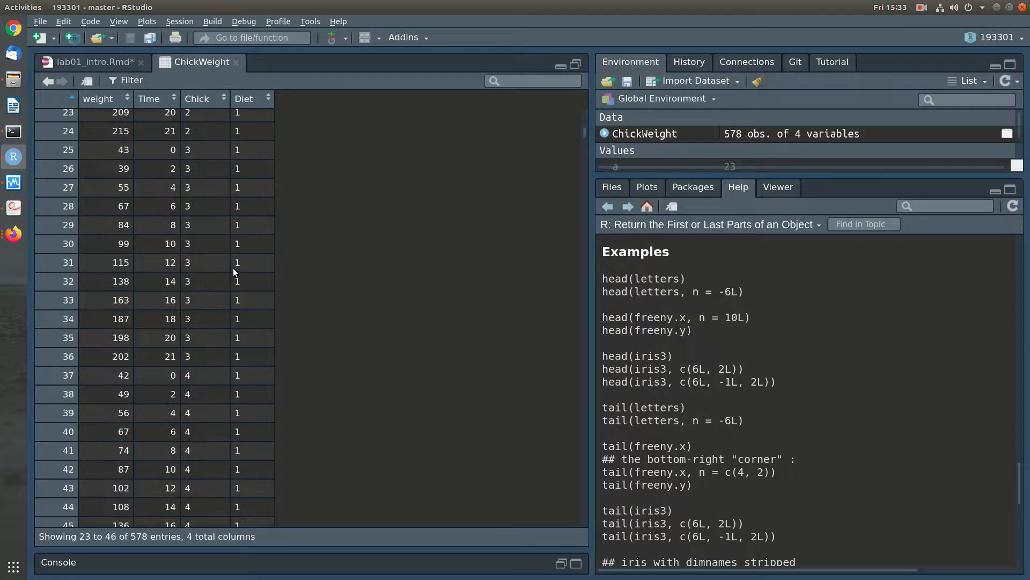
pyautogui.scroll(-15, 236, 270)
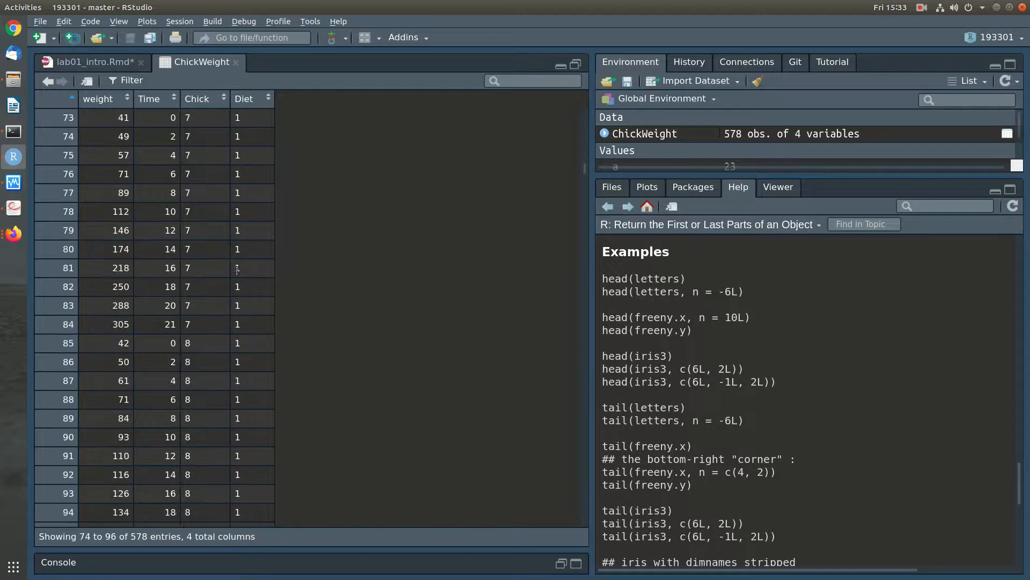
pyautogui.scroll(-5, 236, 270)
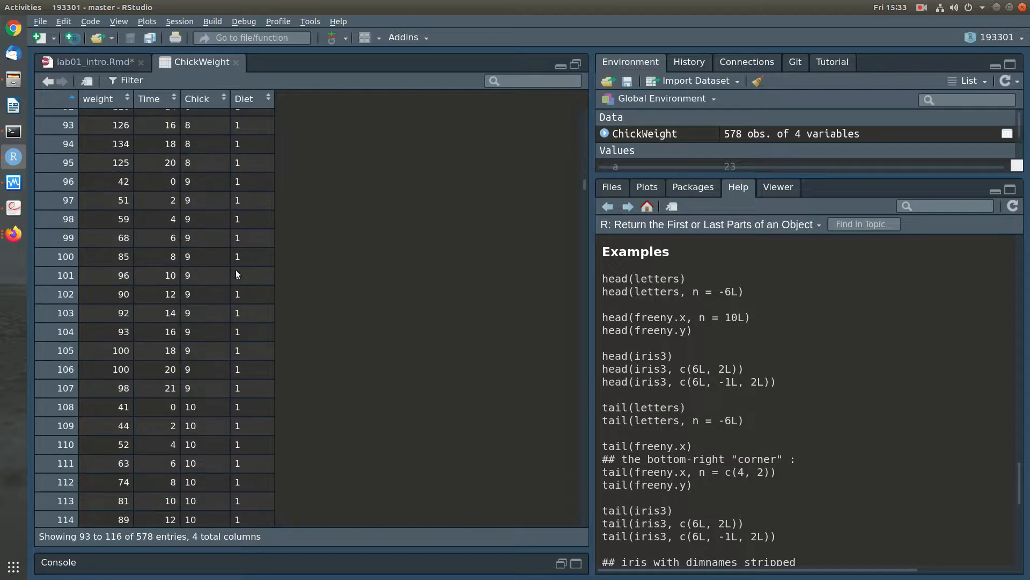
pyautogui.scroll(-1, 236, 274)
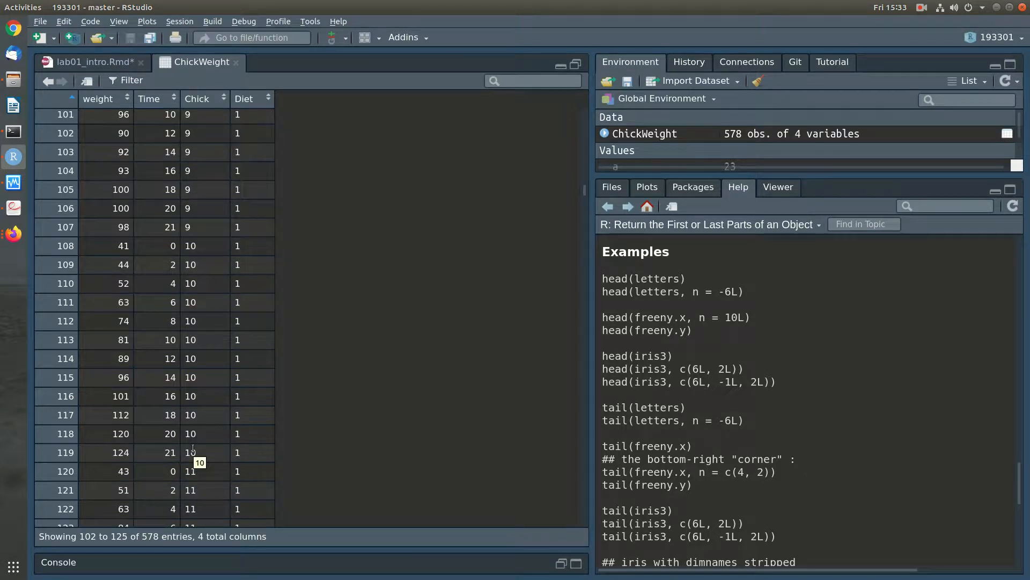
pyautogui.scroll(-3, 192, 449)
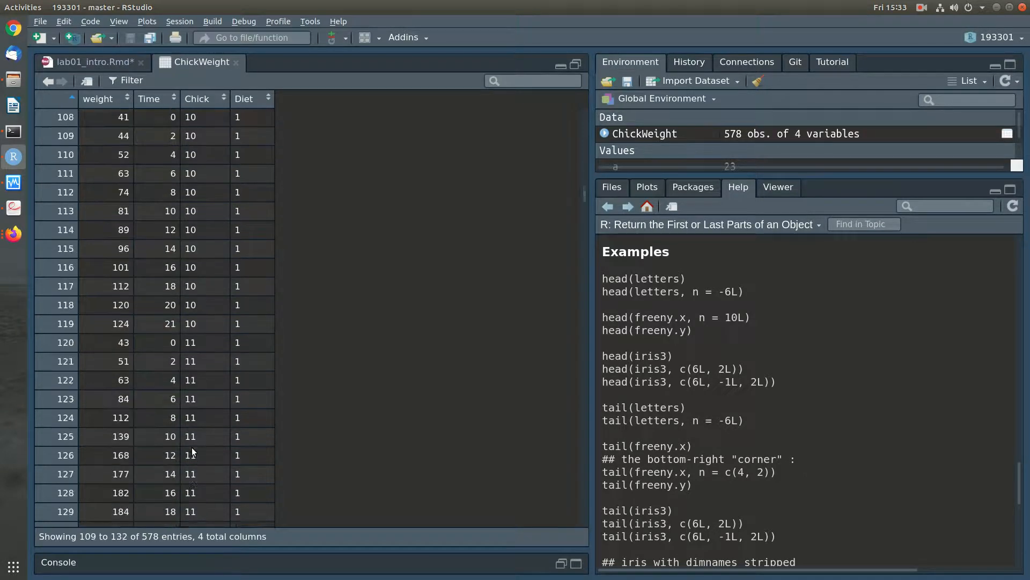
pyautogui.scroll(-10, 250, 269)
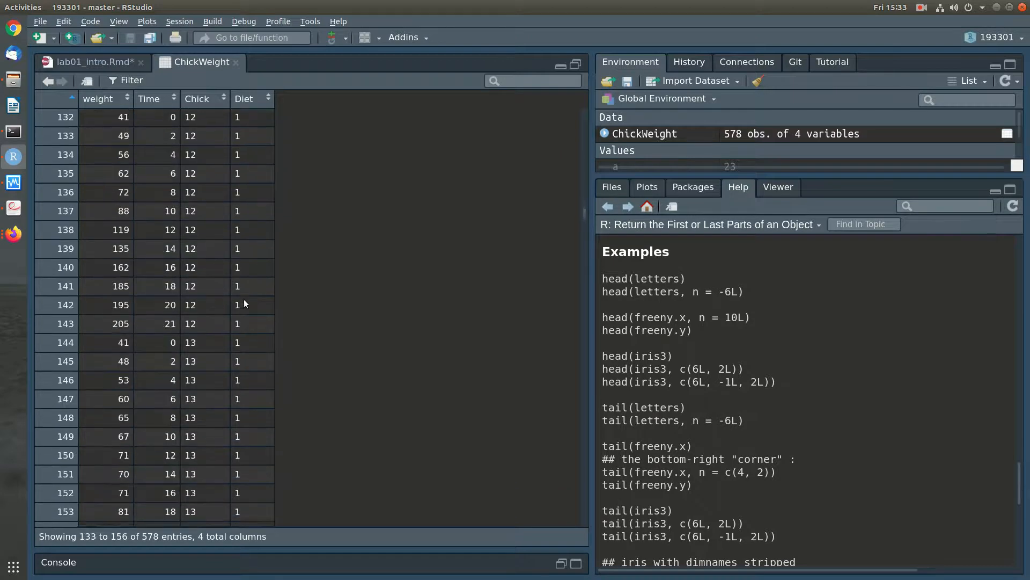
# Step: Return to lab01_intro.Rmd and examine the Diet and Chick columns of the summary output, highlighting individual Chick entries
pyautogui.click(94, 62)
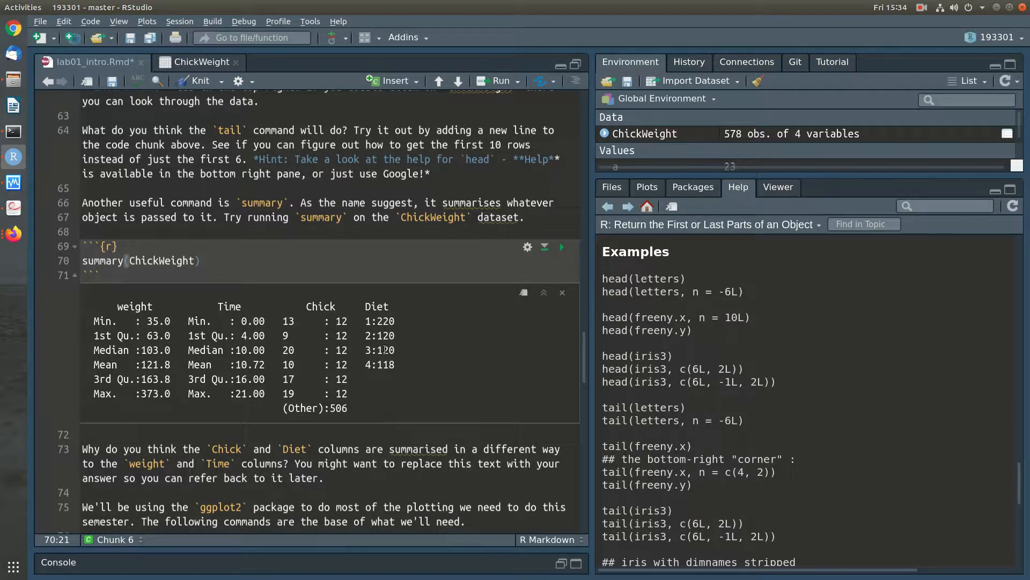
pyautogui.moveTo(396, 322); pyautogui.dragTo(368, 335)
pyautogui.click(365, 324)
pyautogui.click(398, 322)
pyautogui.click(368, 334)
pyautogui.moveTo(284, 320); pyautogui.dragTo(296, 321)
pyautogui.moveTo(283, 335); pyautogui.dragTo(348, 337)
pyautogui.scroll(-2, 501, 480)
pyautogui.scroll(-2, 502, 480)
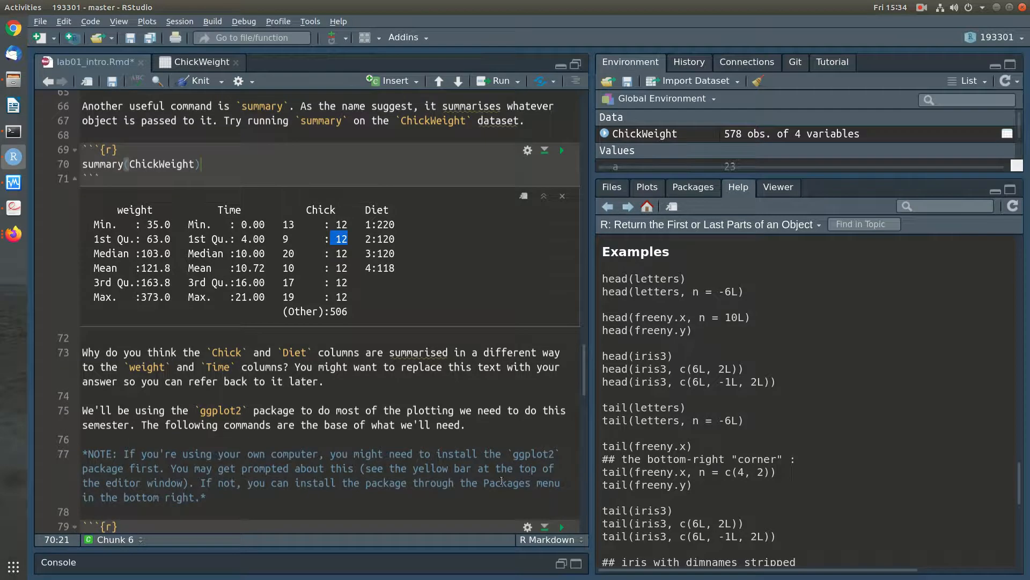
# Step: Run the library(ggplot2) line in the plotting chunk and enlarge the Environment area to show its values
pyautogui.scroll(-6, 501, 481)
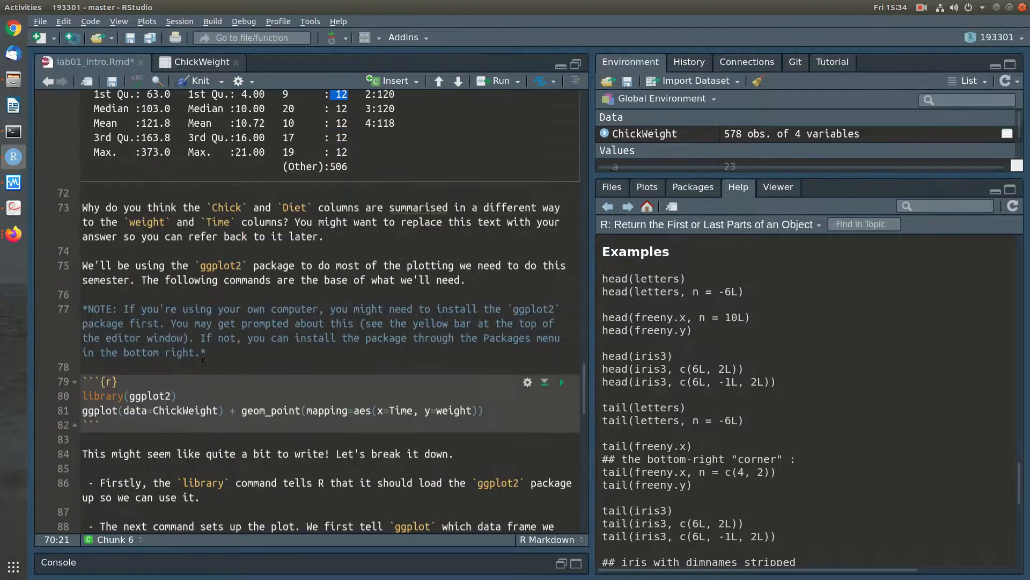
pyautogui.scroll(-4, 203, 362)
pyautogui.click(190, 296)
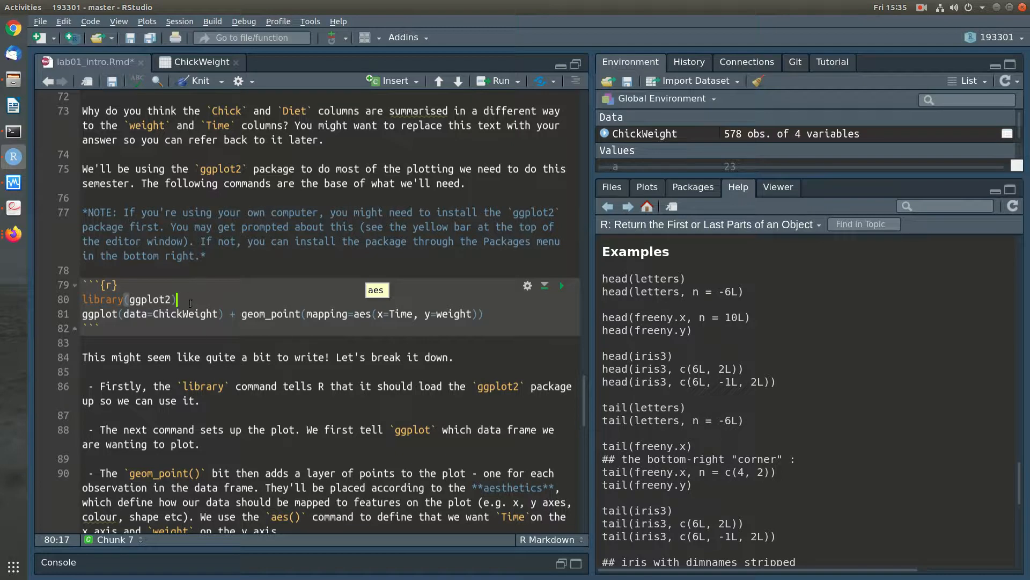
pyautogui.moveTo(188, 299); pyautogui.dragTo(82, 299)
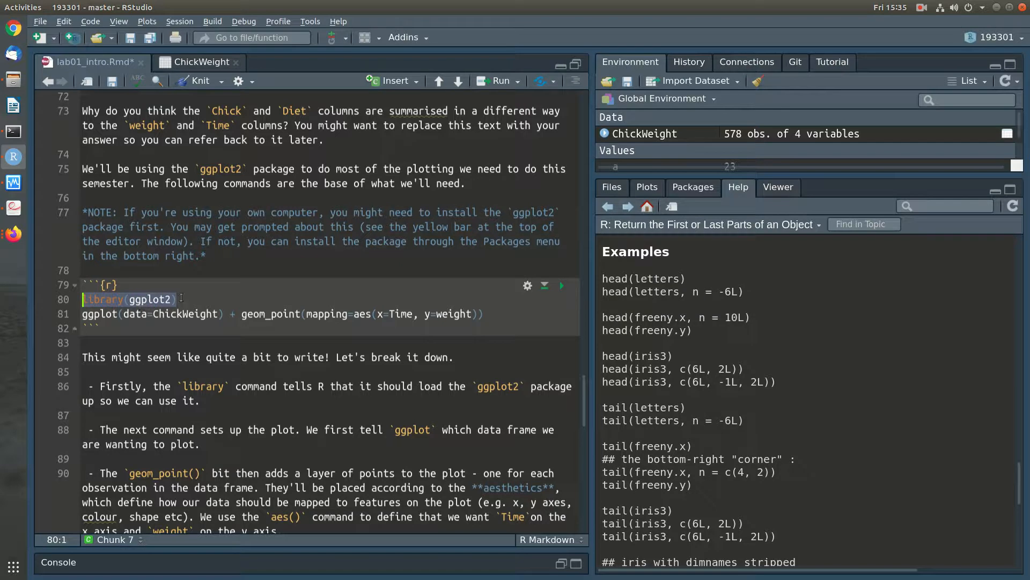
pyautogui.click(185, 297)
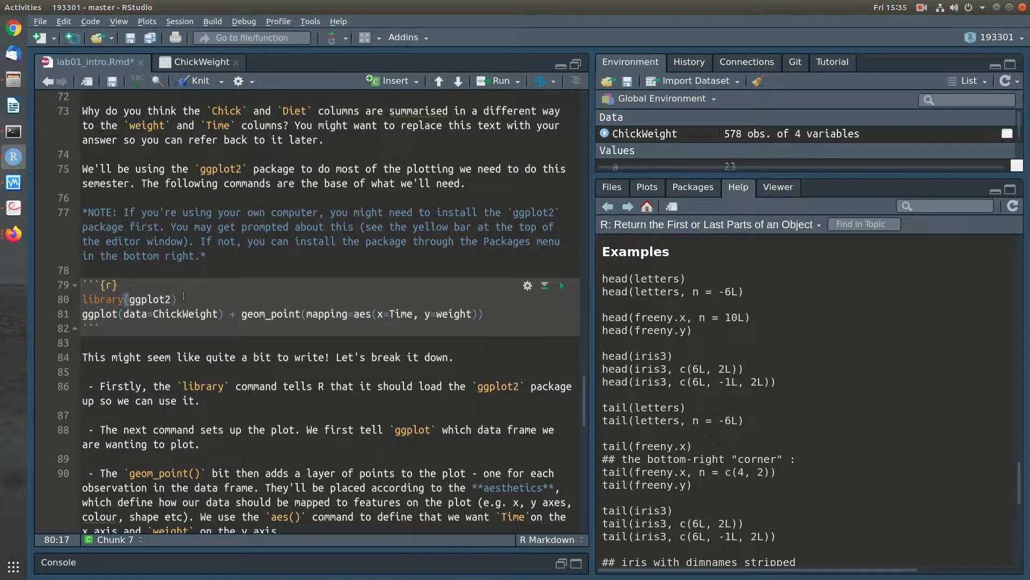
pyautogui.hotkey('ctrl', 'Return')
pyautogui.moveTo(739, 174); pyautogui.dragTo(730, 263)
pyautogui.click(188, 297)
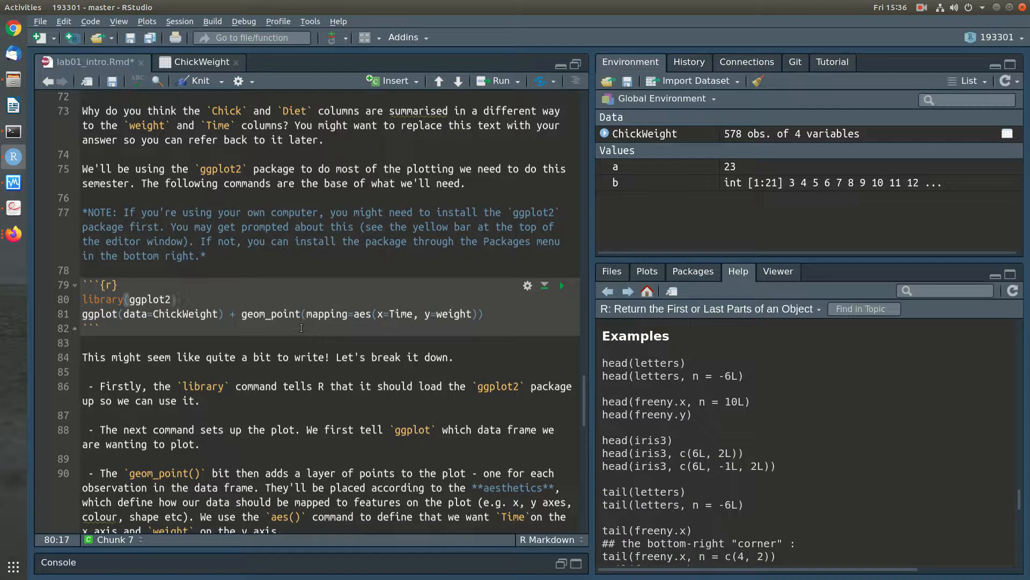
pyautogui.click(705, 275)
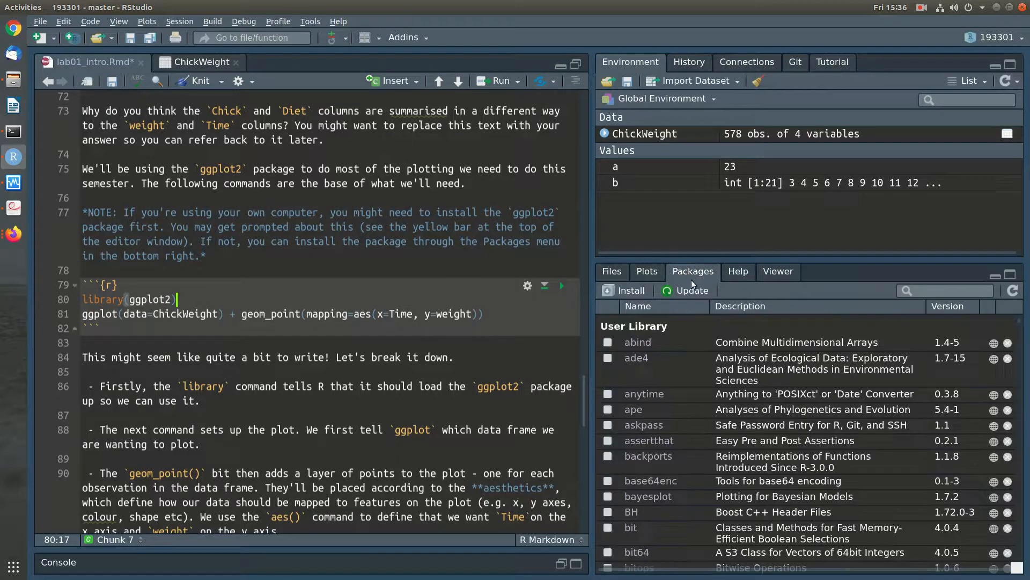
pyautogui.click(638, 295)
pyautogui.write('ggplot2')
pyautogui.press('BackSpace')
pyautogui.press('BackSpace')
pyautogui.write('t2')
pyautogui.click(427, 307)
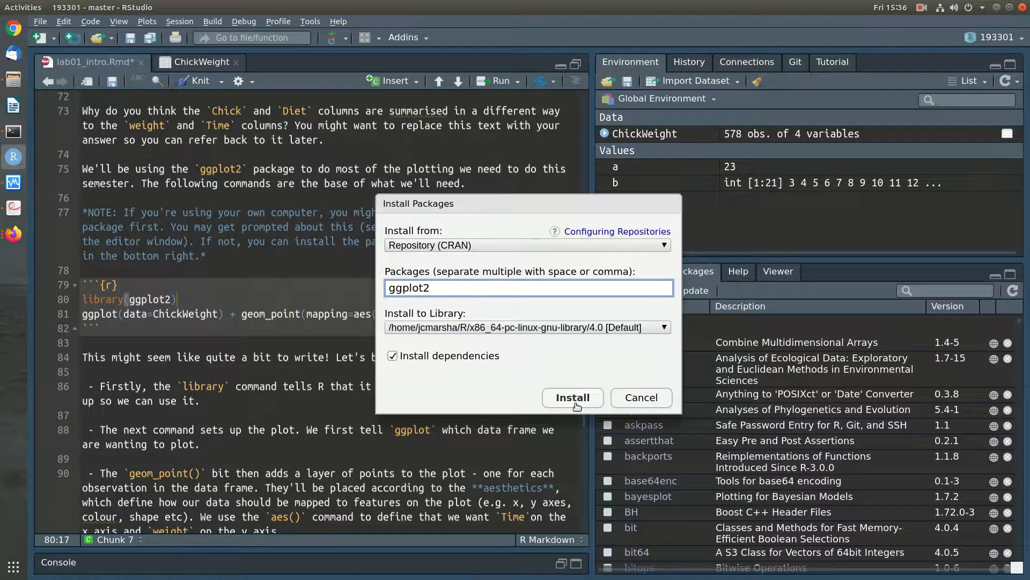
pyautogui.click(635, 398)
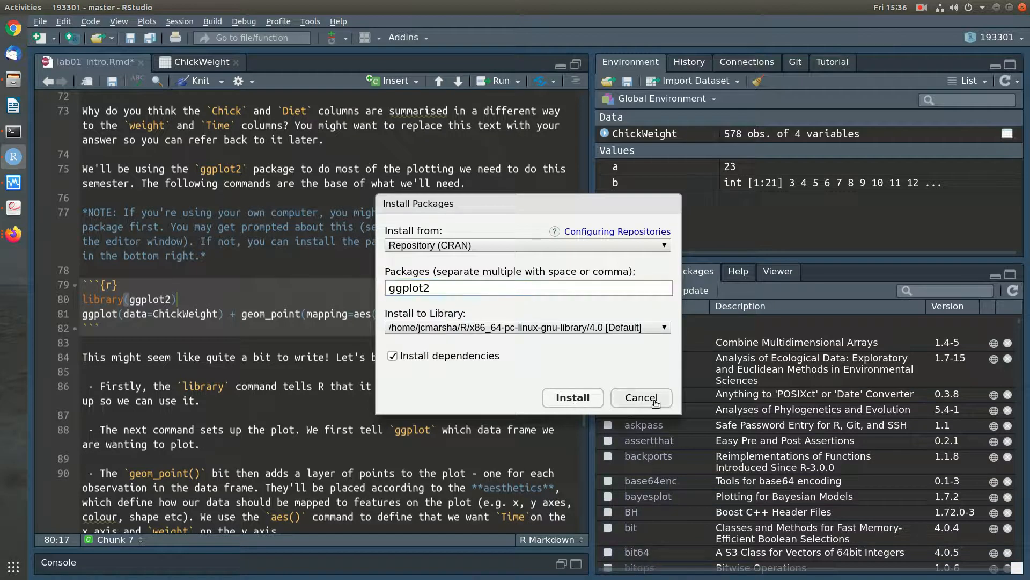
# Step: Run the library(ggplot2) line and the ggplot line that plots ChickWeight weight against Time as points
pyautogui.click(207, 386)
pyautogui.click(237, 295)
pyautogui.hotkey('ctrl', 'Return')
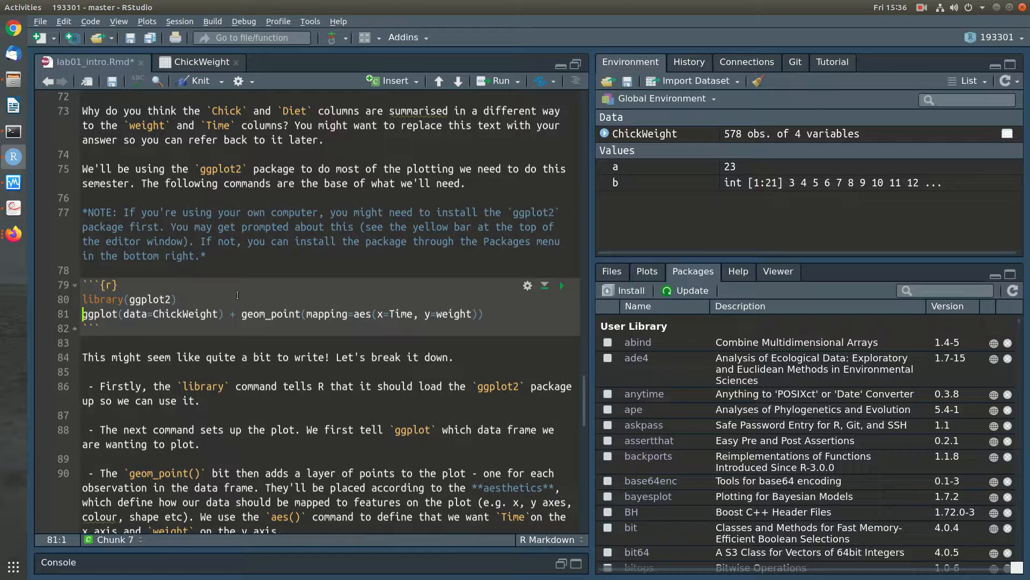
pyautogui.hotkey('ctrl', 'Return')
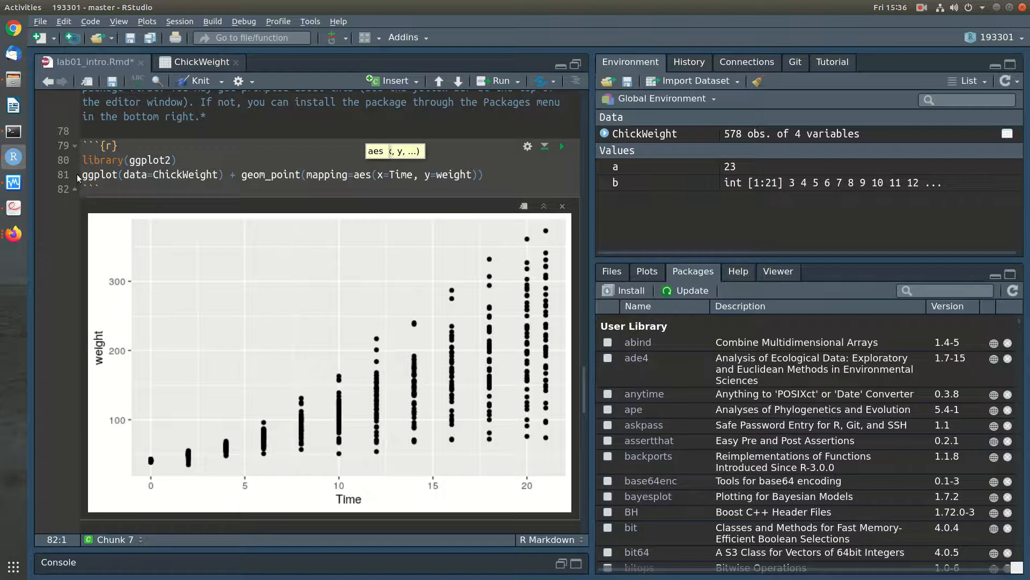
# Step: Examine the parts of the ggplot command, highlighting the whole line, the ggplot function name and the data=ChickWeight argument
pyautogui.moveTo(82, 175); pyautogui.dragTo(489, 177)
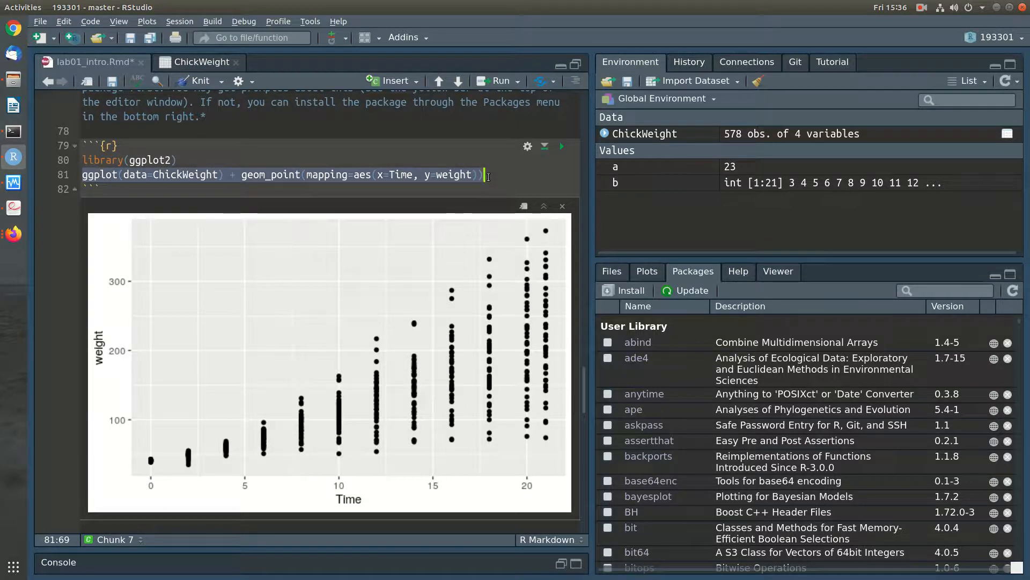
pyautogui.click(489, 177)
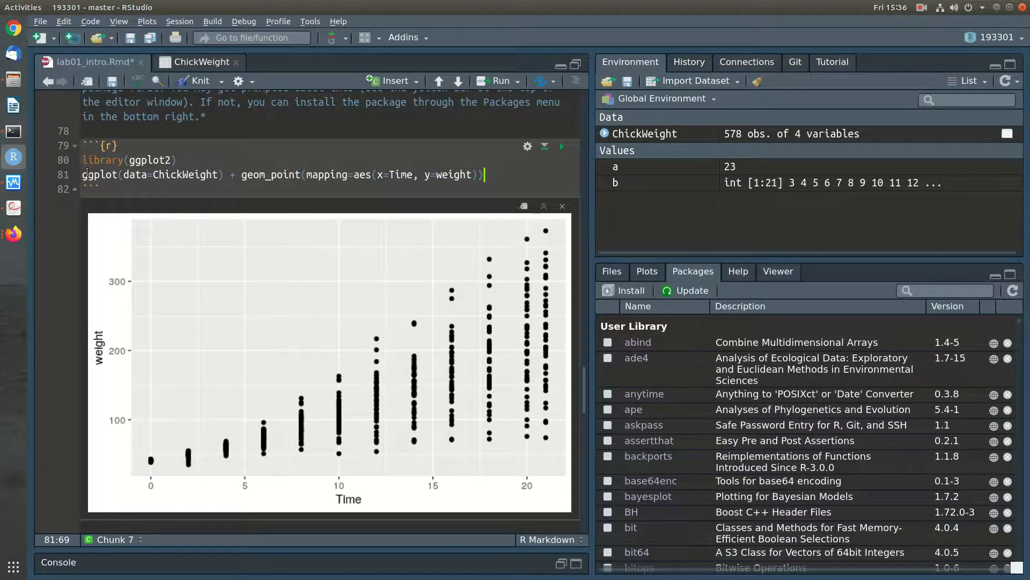
pyautogui.moveTo(87, 173)
pyautogui.moveTo(82, 174); pyautogui.dragTo(123, 175)
pyautogui.moveTo(117, 178)
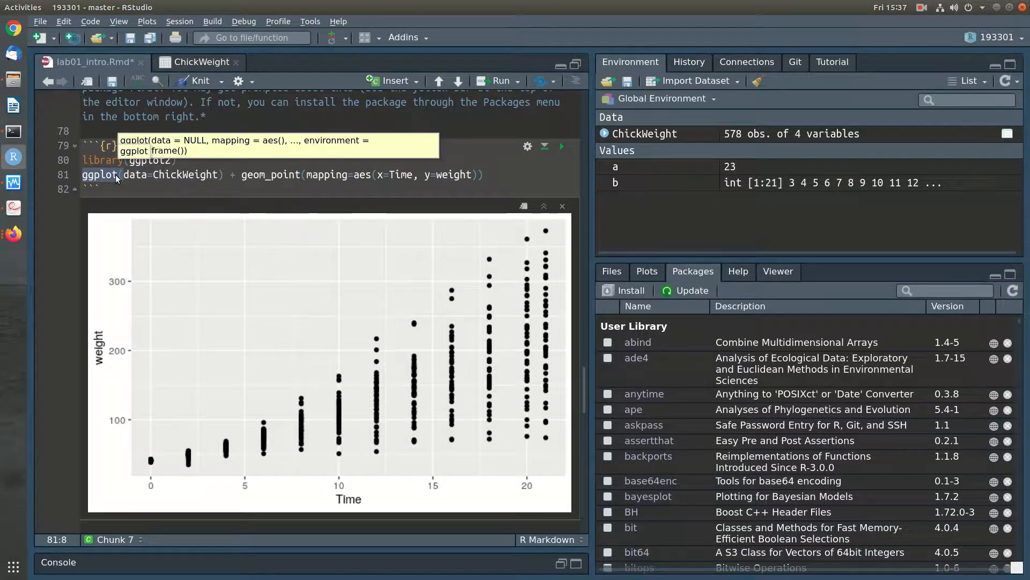
pyautogui.click(219, 175)
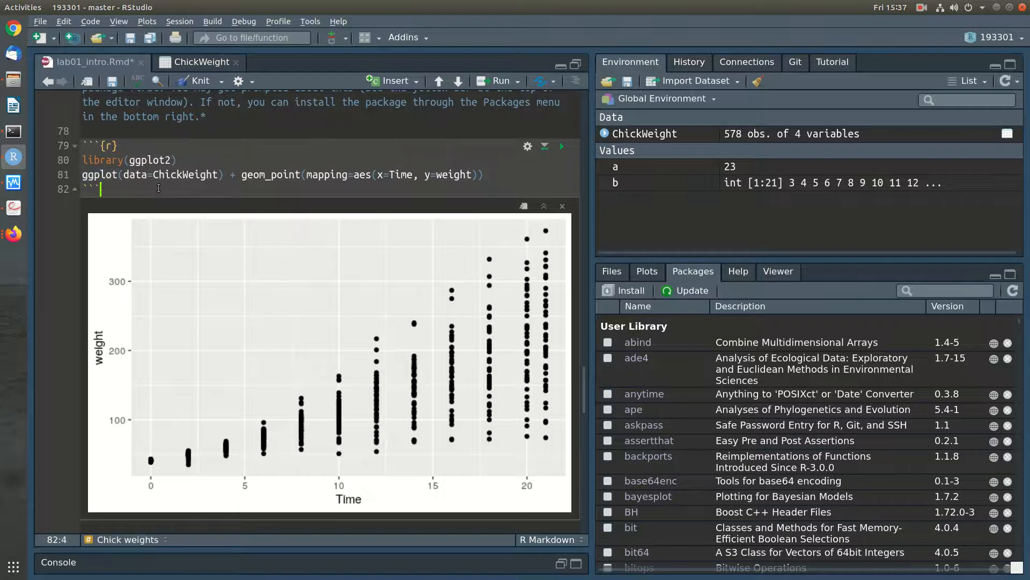
pyautogui.moveTo(219, 174); pyautogui.dragTo(125, 174)
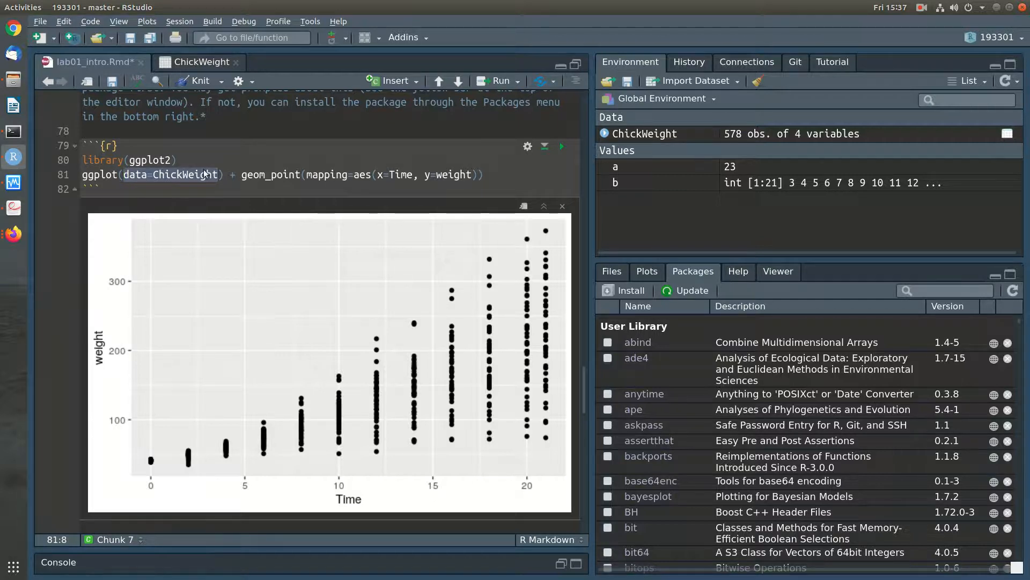
# Step: Copy ggplot(data=ChickWeight) onto a new line below the full plot command and run it alone
pyautogui.click(225, 175)
pyautogui.moveTo(225, 174); pyautogui.dragTo(82, 175)
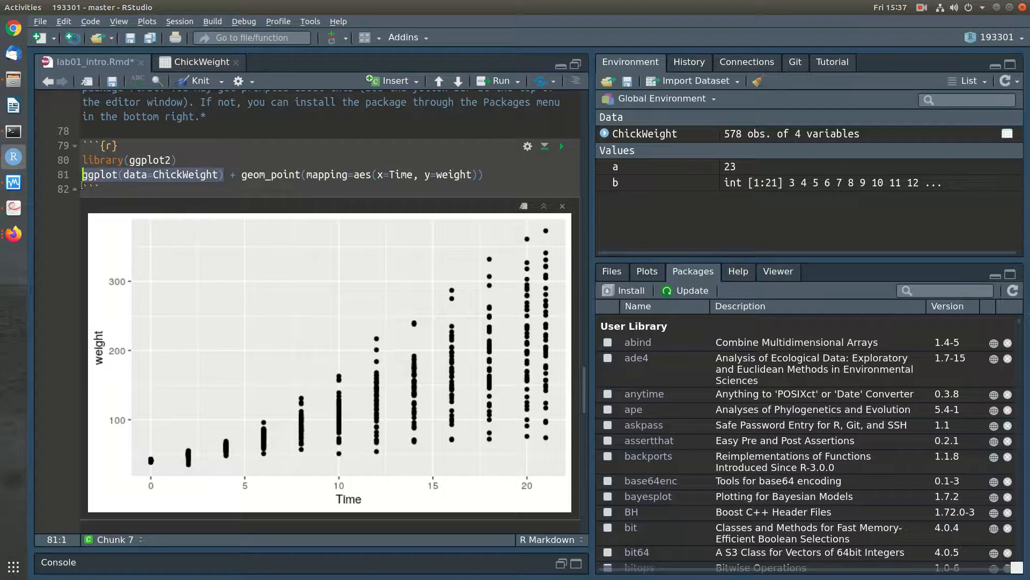
pyautogui.moveTo(225, 175); pyautogui.dragTo(85, 177)
pyautogui.hotkey('ctrl', 'c')
pyautogui.click(509, 175)
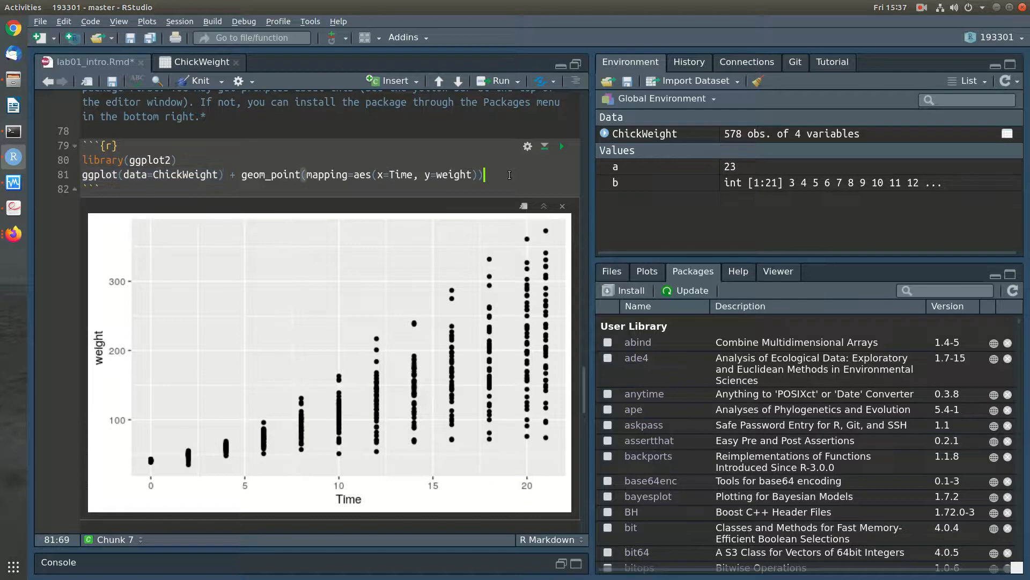
pyautogui.press('Return')
pyautogui.hotkey('ctrl', 'v')
pyautogui.hotkey('ctrl', 'Return')
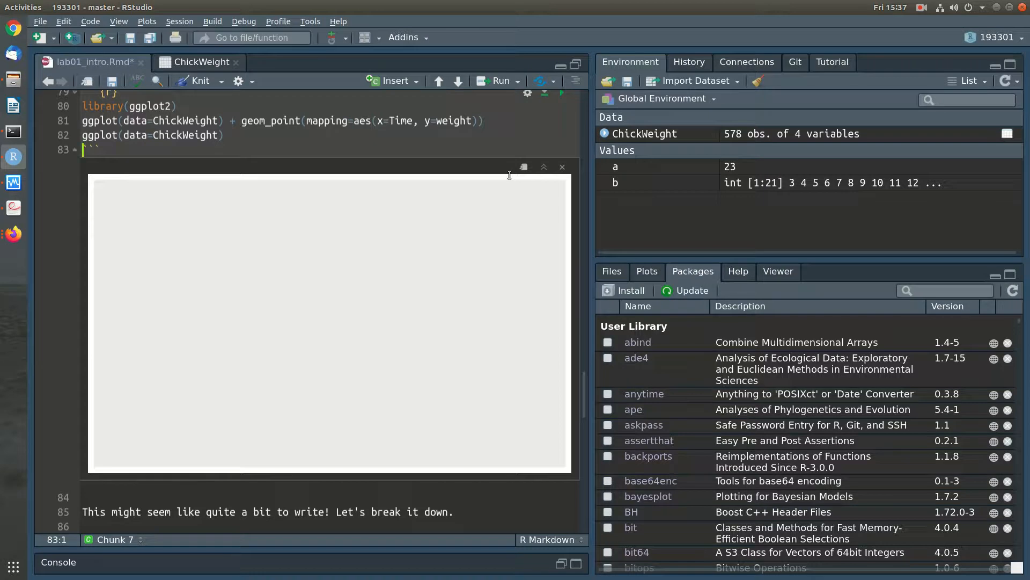
# Step: Append + to the copied ggplot(data=ChickWeight) line and start an indented line below it
pyautogui.click(300, 132)
pyautogui.write('+')
pyautogui.press('Return')
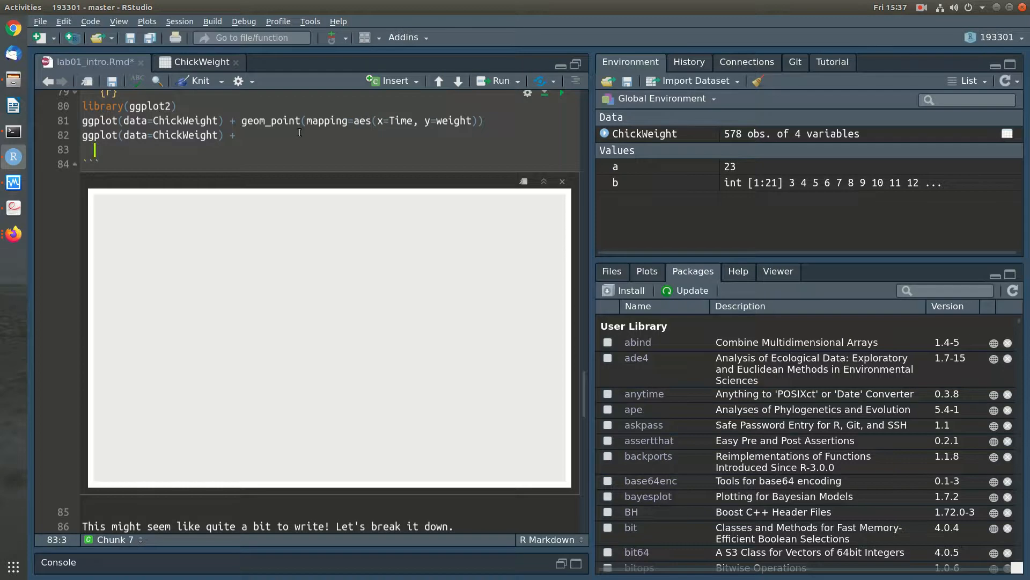
pyautogui.write('geom_point(')
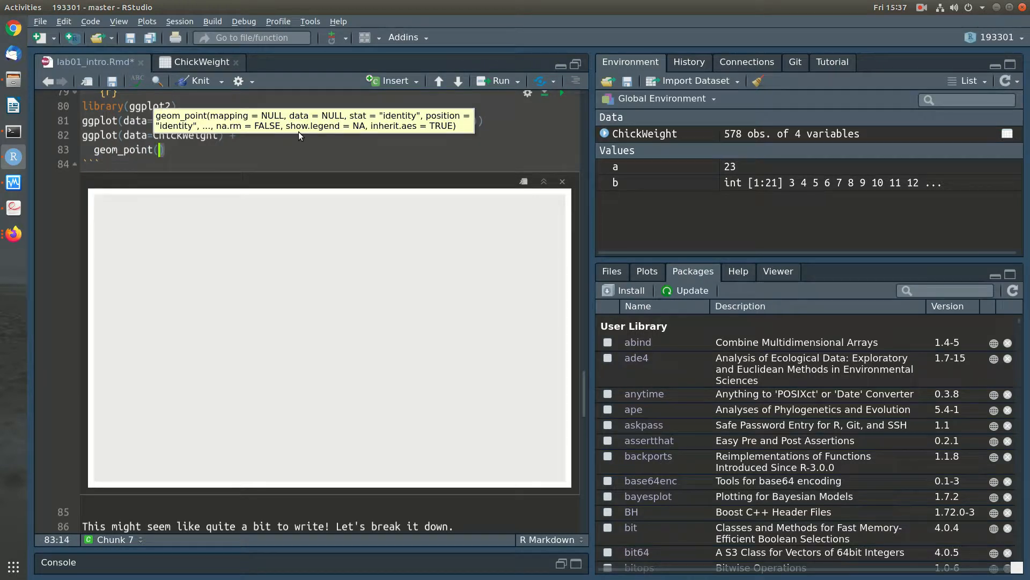
pyautogui.write(')')
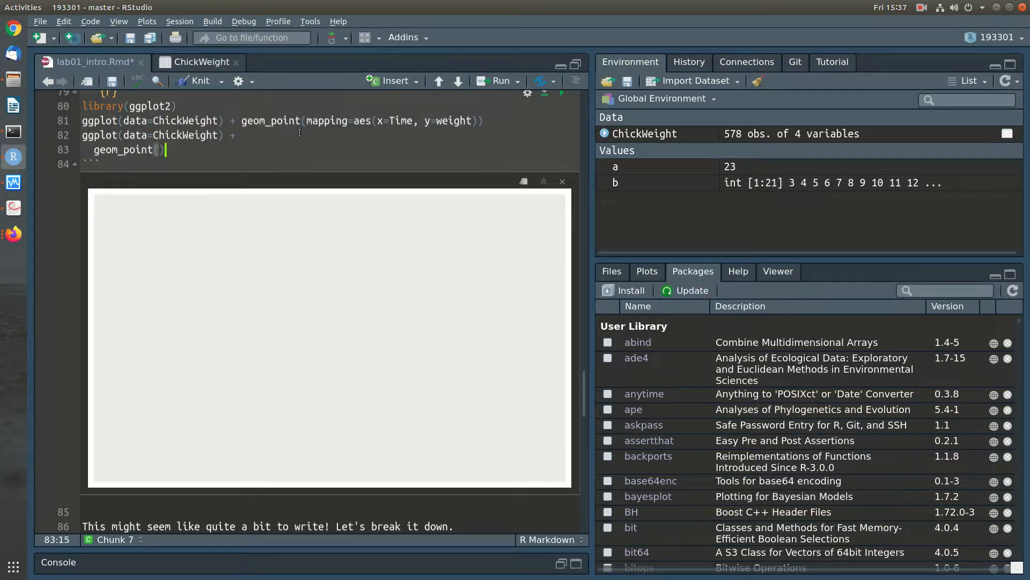
pyautogui.press('BackSpace')
pyautogui.press('BackSpace')
pyautogui.press('BackSpace')
pyautogui.press('BackSpace')
pyautogui.press('BackSpace')
pyautogui.press('BackSpace')
pyautogui.press('BackSpace')
pyautogui.press('BackSpace')
pyautogui.press('BackSpace')
pyautogui.press('BackSpace')
pyautogui.press('BackSpace')
pyautogui.press('BackSpace')
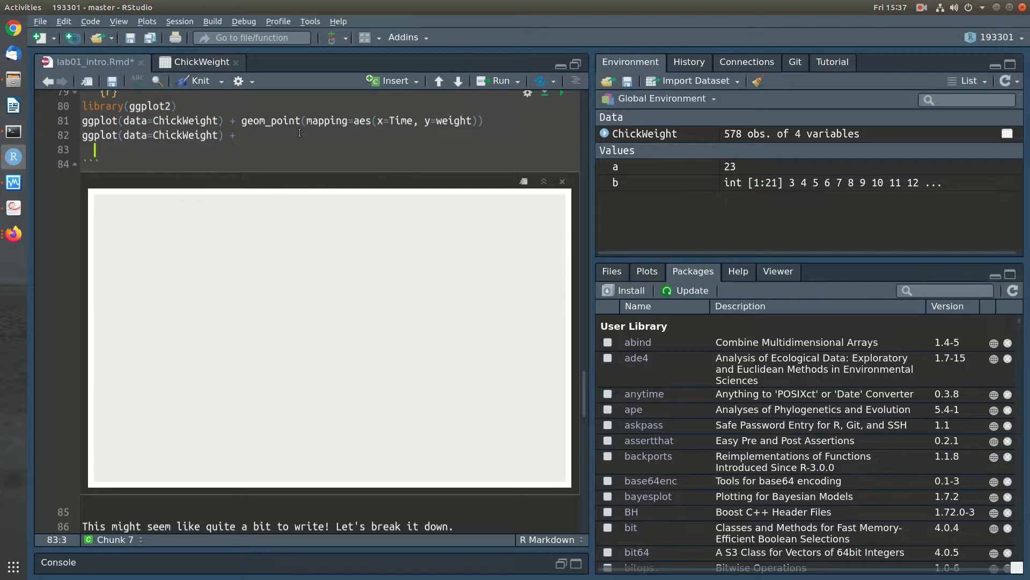
# Step: Look through the code completions for geom and insert geom_point() on the indented line
pyautogui.write('geom')
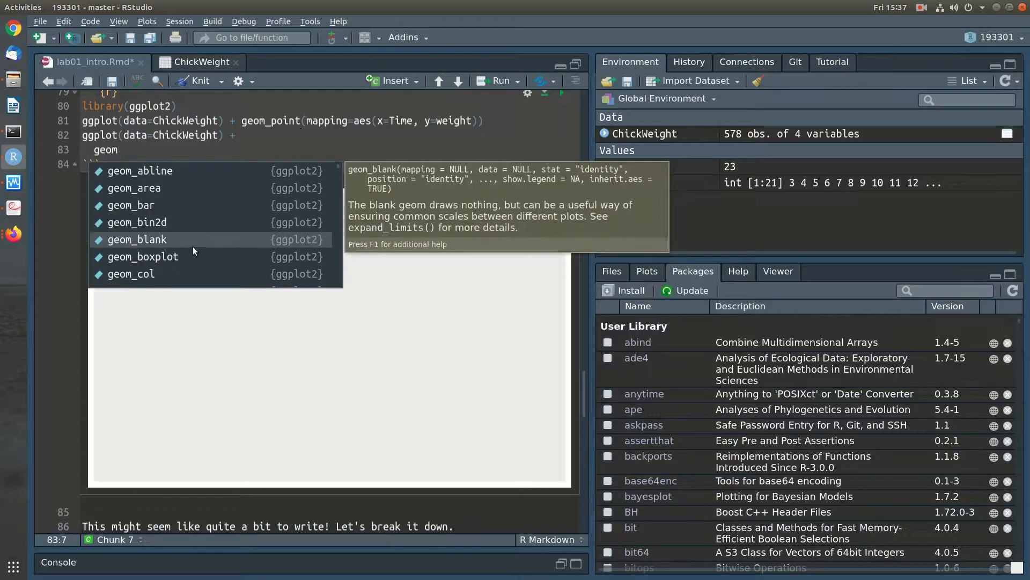
pyautogui.scroll(-5, 193, 247)
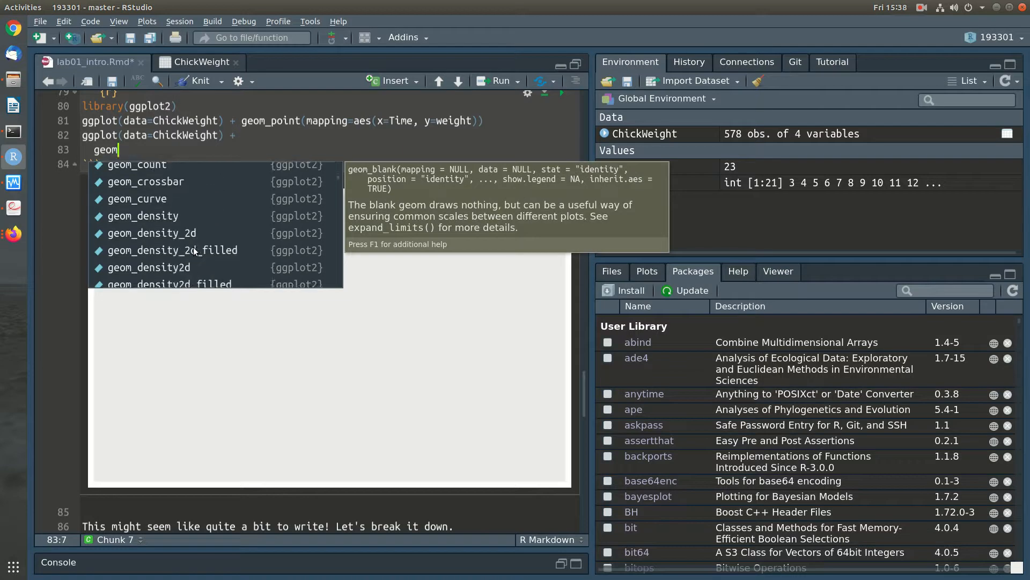
pyautogui.scroll(-4, 195, 251)
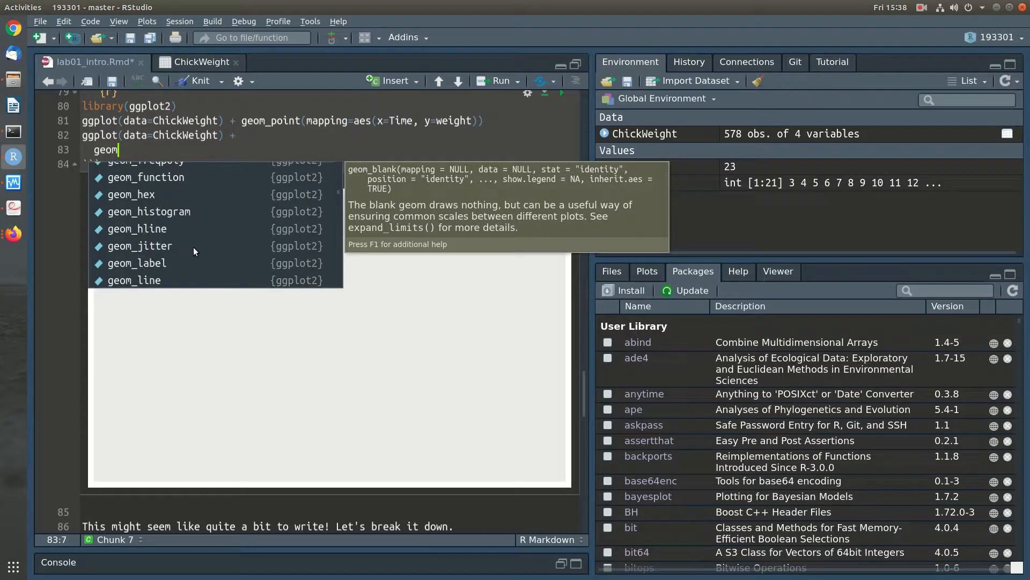
pyautogui.scroll(-6, 193, 247)
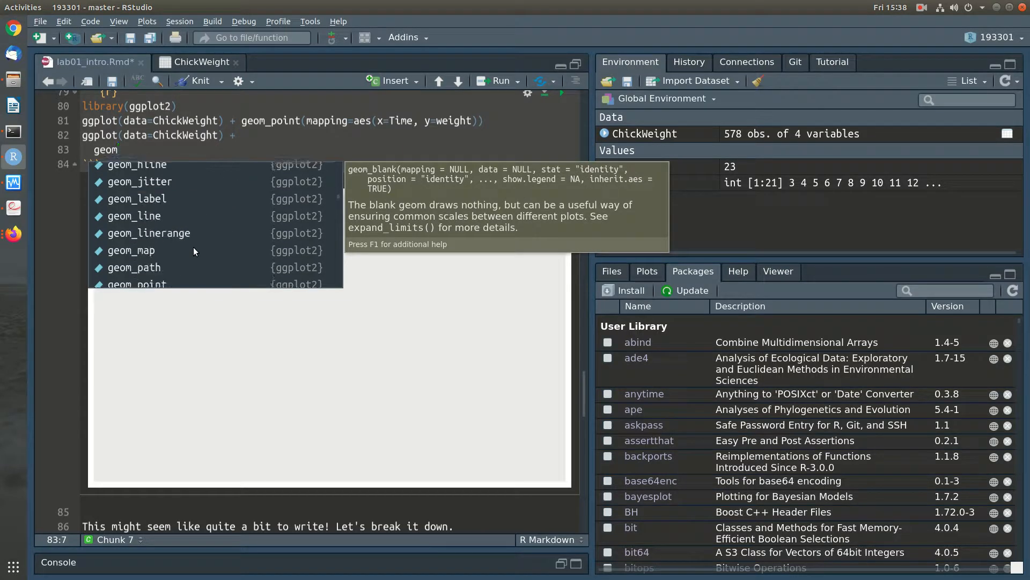
pyautogui.scroll(-8, 193, 247)
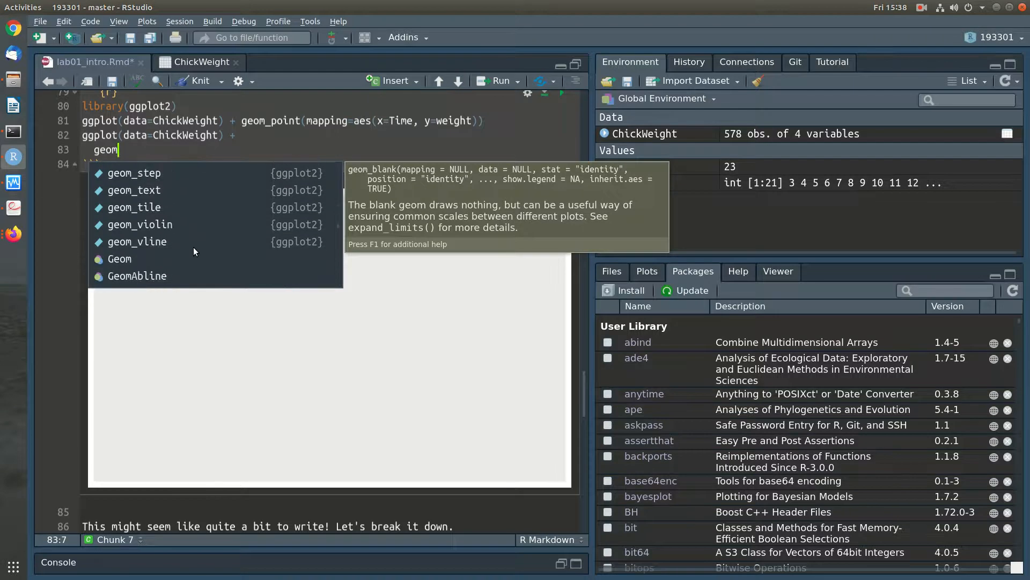
pyautogui.scroll(10, 193, 247)
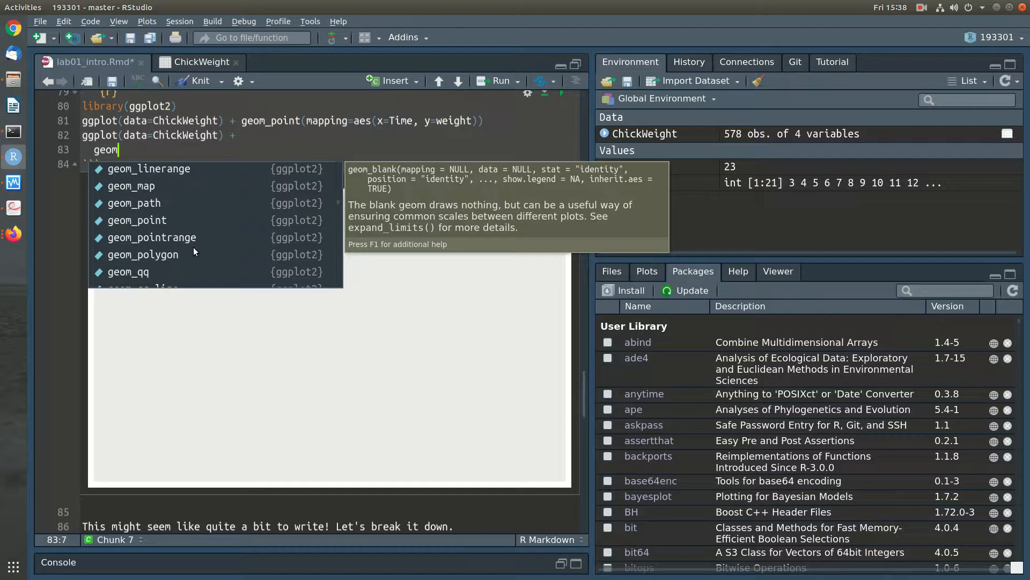
pyautogui.click(203, 219)
# Step: Re-enter ChickWeight as the data argument of the second ggplot call, choosing it from the code completions
pyautogui.click(130, 136)
pyautogui.doubleClick(177, 136)
pyautogui.press('BackSpace')
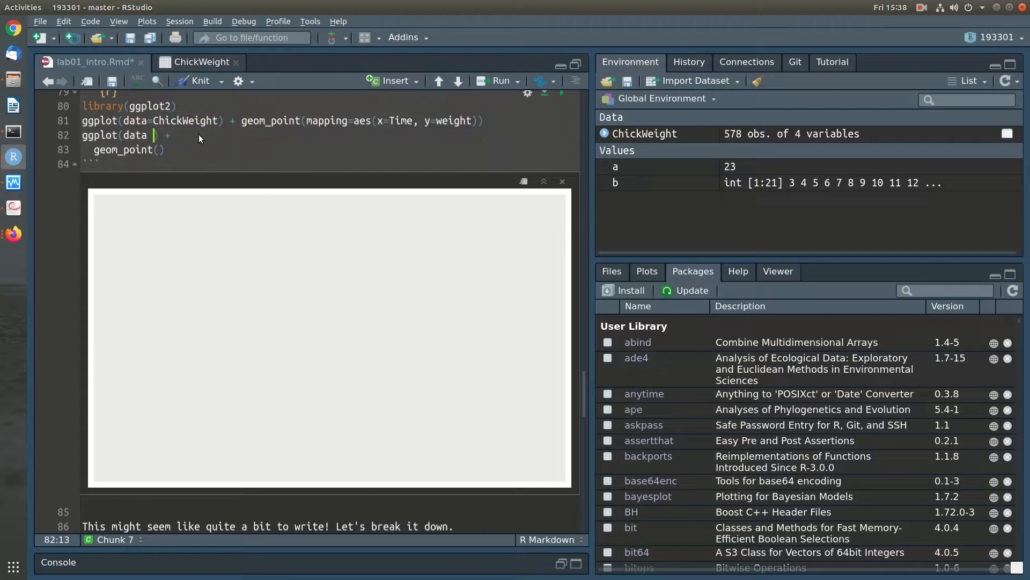
pyautogui.write('Chic')
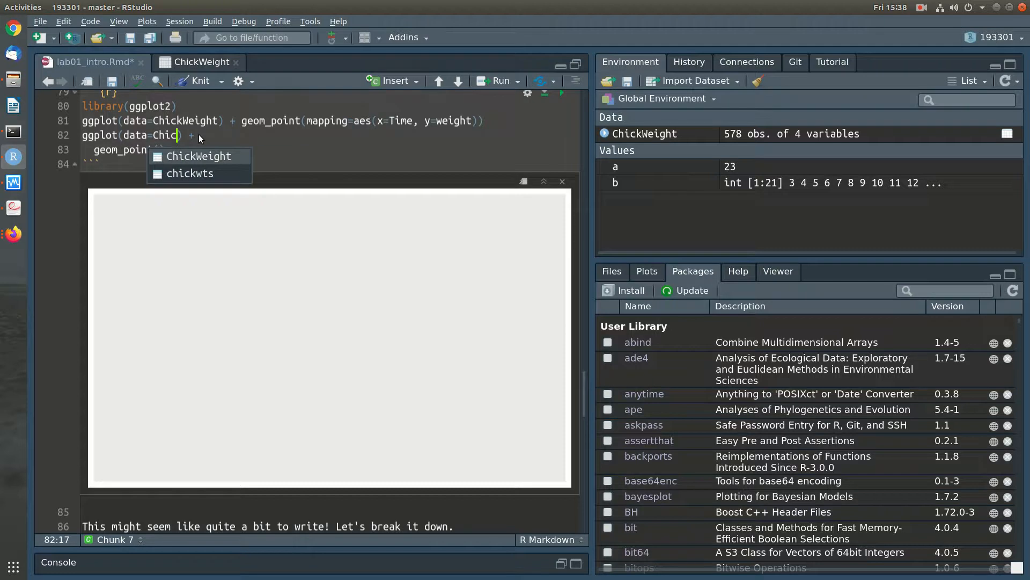
pyautogui.click(205, 156)
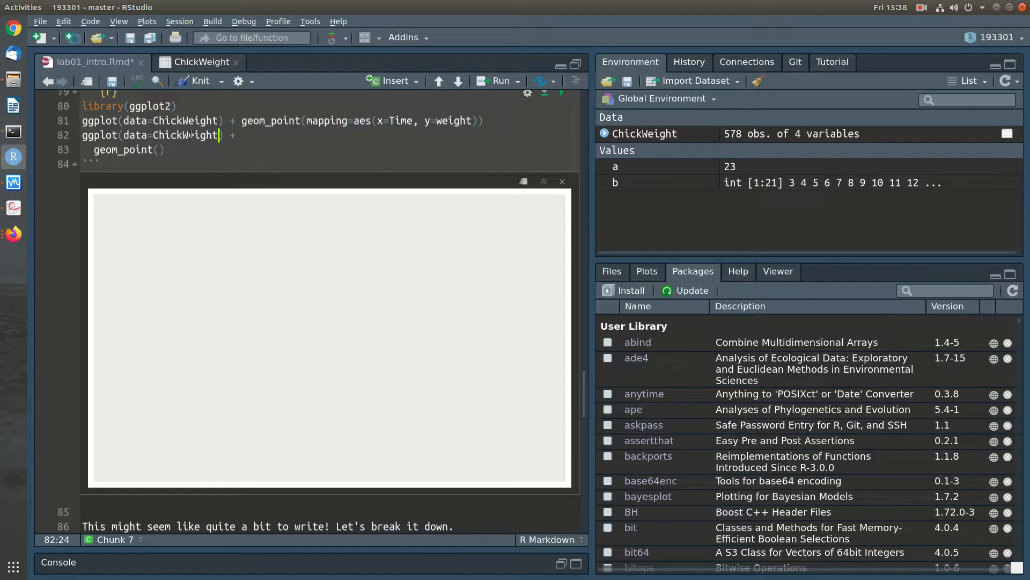
pyautogui.click(176, 149)
pyautogui.moveTo(219, 135); pyautogui.dragTo(160, 138)
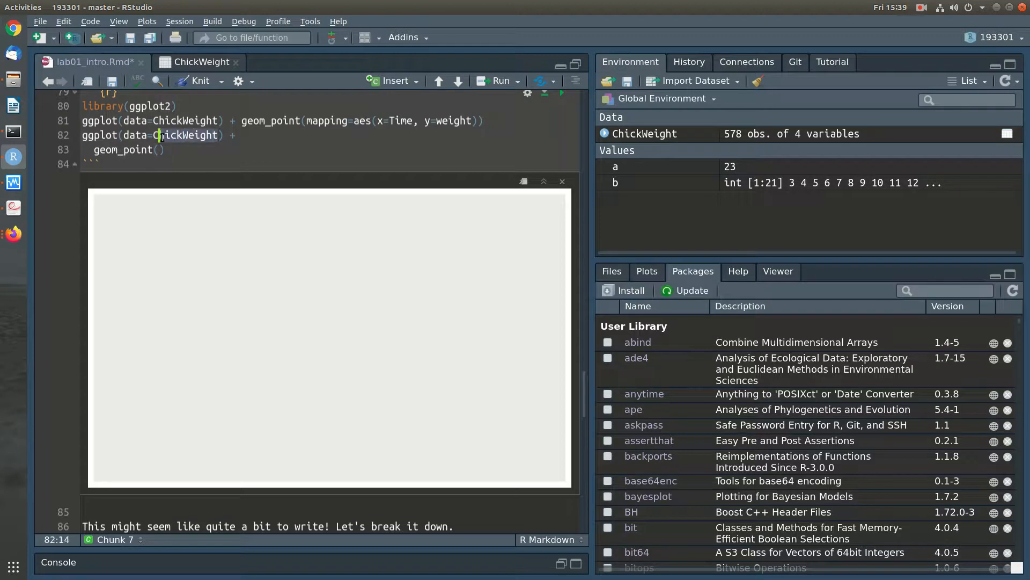
pyautogui.write('hi')
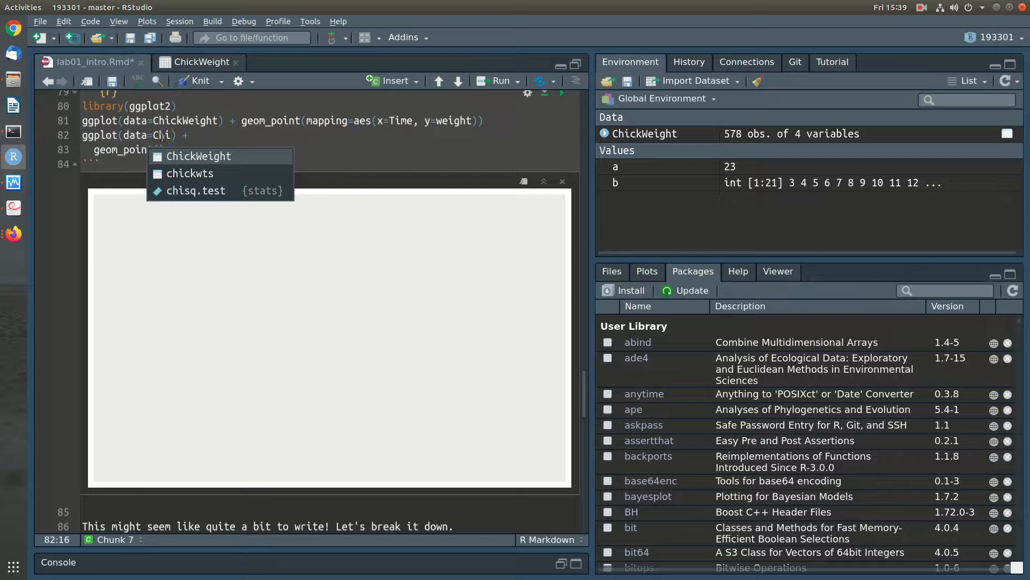
pyautogui.press('BackSpace')
pyautogui.write('i')
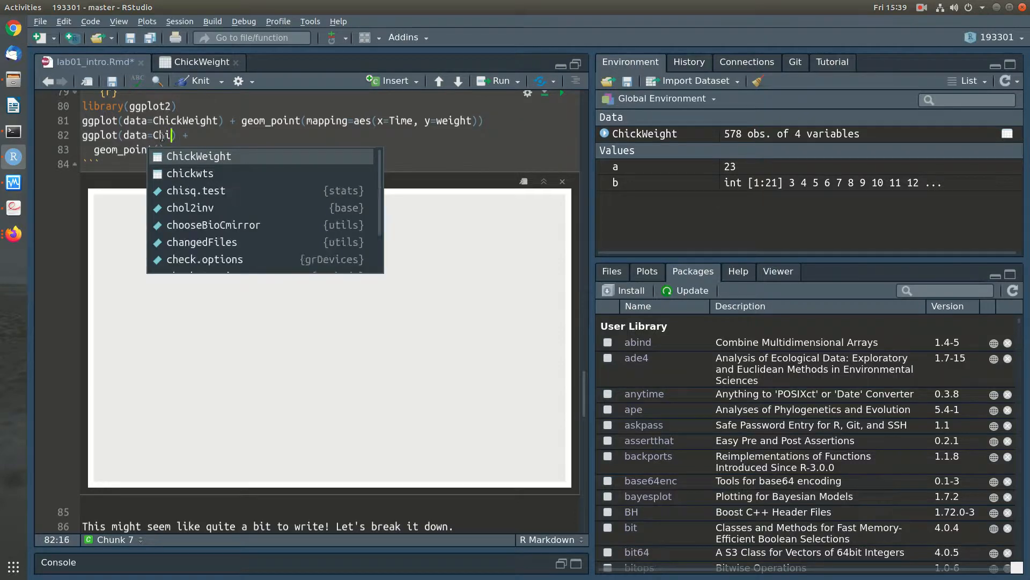
pyautogui.press('Return')
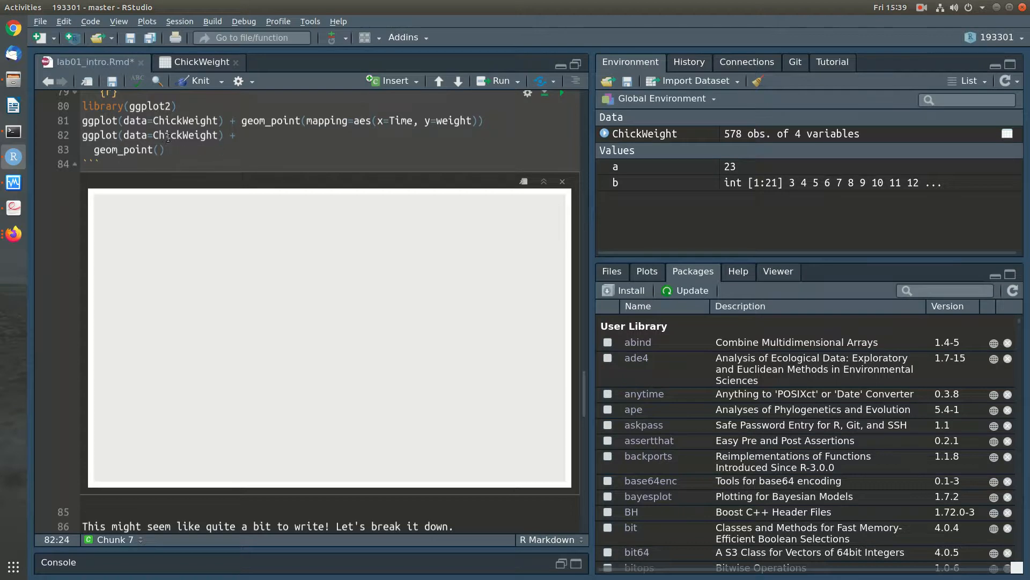
# Step: Run the two-line ggplot(data=ChickWeight) + geom_point() command without any aesthetics
pyautogui.press('Down')
pyautogui.moveTo(224, 135); pyautogui.dragTo(247, 136)
pyautogui.press('Down')
pyautogui.moveTo(224, 135); pyautogui.dragTo(78, 139)
pyautogui.click(219, 149)
pyautogui.press('Left')
pyautogui.hotkey('ctrl', 'Return')
pyautogui.scroll(2, 290, 322)
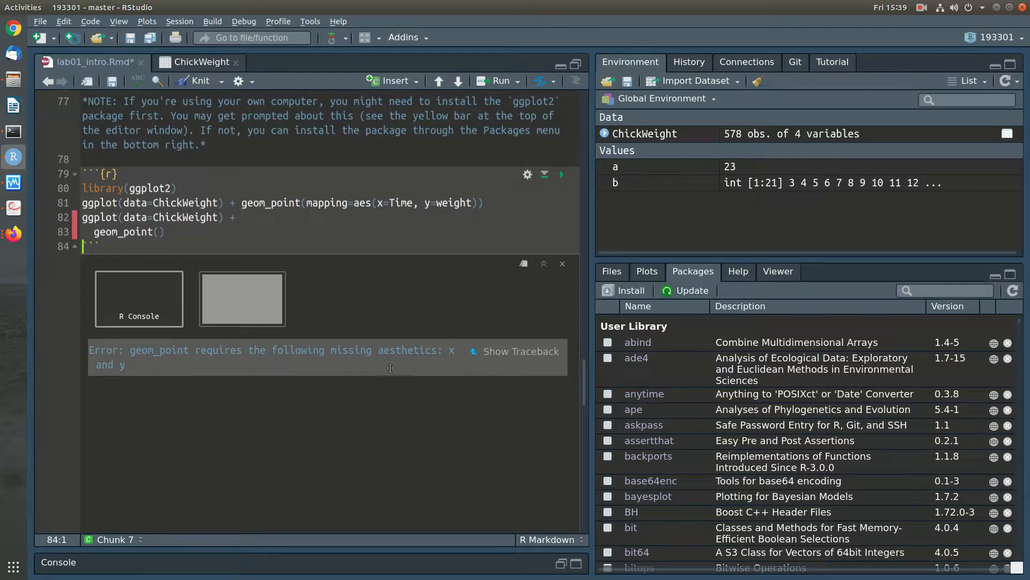
# Step: Add mapping = aes(x = Time, y = weight) inside geom_point() and check the column names in the ChickWeight table
pyautogui.click(158, 231)
pyautogui.moveTo(306, 206); pyautogui.dragTo(350, 205)
pyautogui.hotkey('ctrl', 'c')
pyautogui.click(161, 232)
pyautogui.hotkey('ctrl', 'v')
pyautogui.write('= aes(')
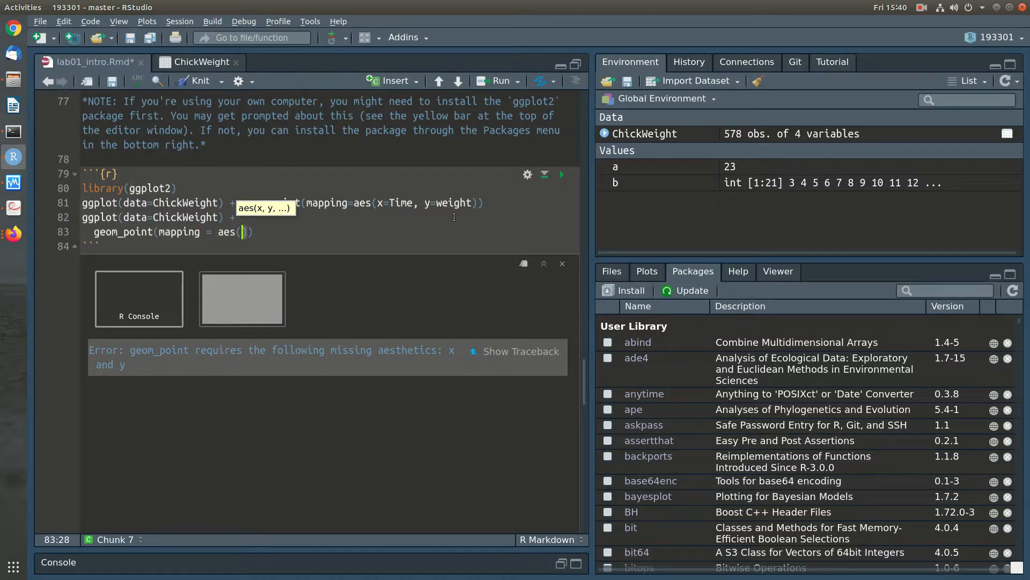
pyautogui.write('x = Time, y = weight))')
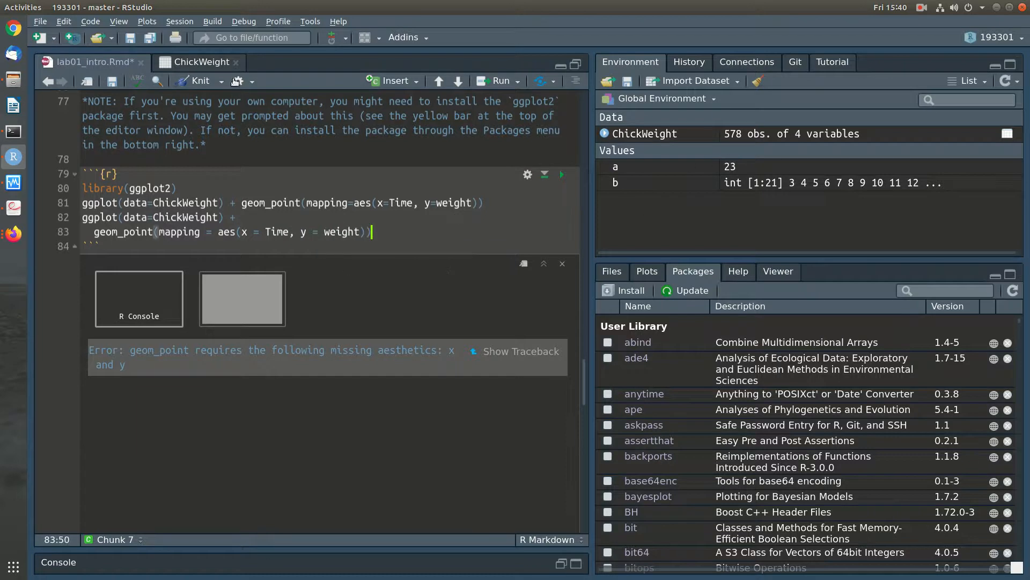
pyautogui.click(202, 63)
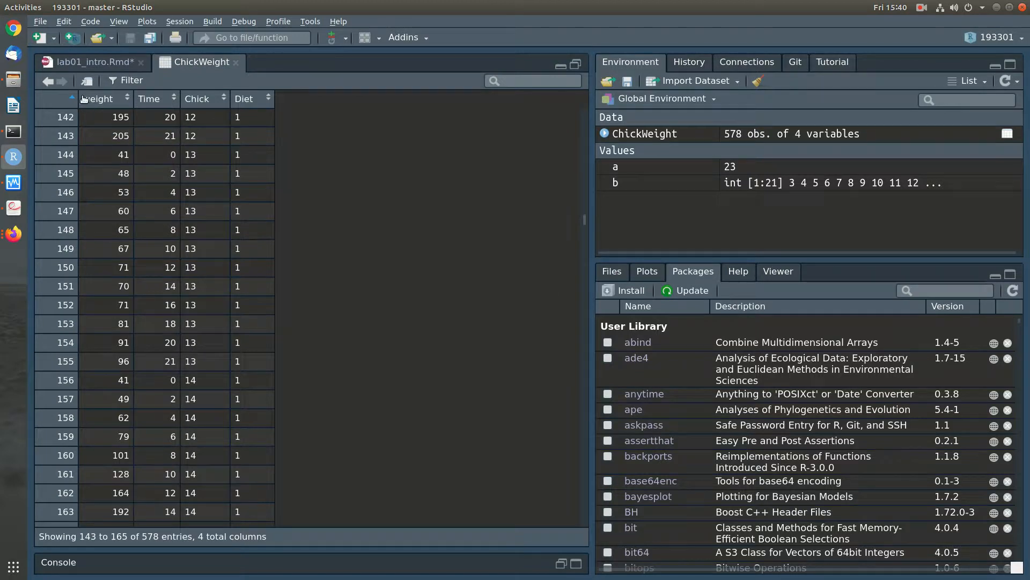
pyautogui.click(100, 62)
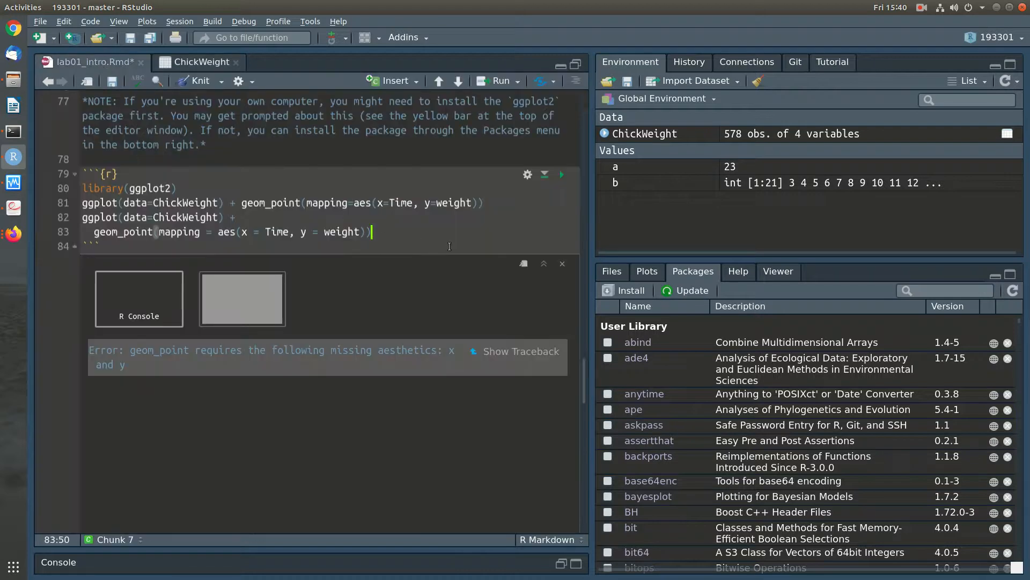
# Step: Run the two-line scatterplot command with x = Time and y = weight mapped in geom_point(), and save the R Markdown file
pyautogui.hotkey('ctrl', 'Return')
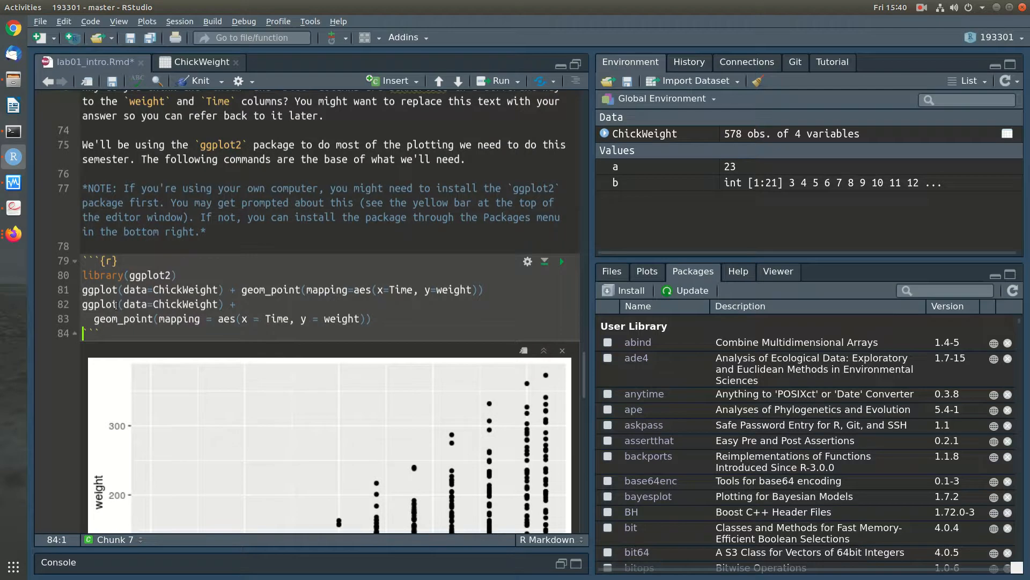
pyautogui.moveTo(116, 305)
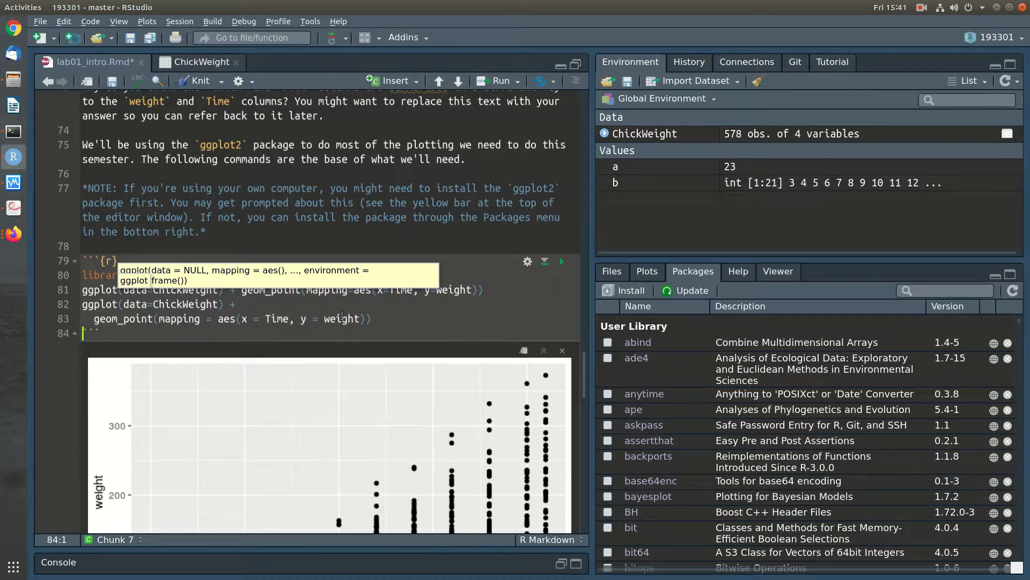
pyautogui.press('Escape')
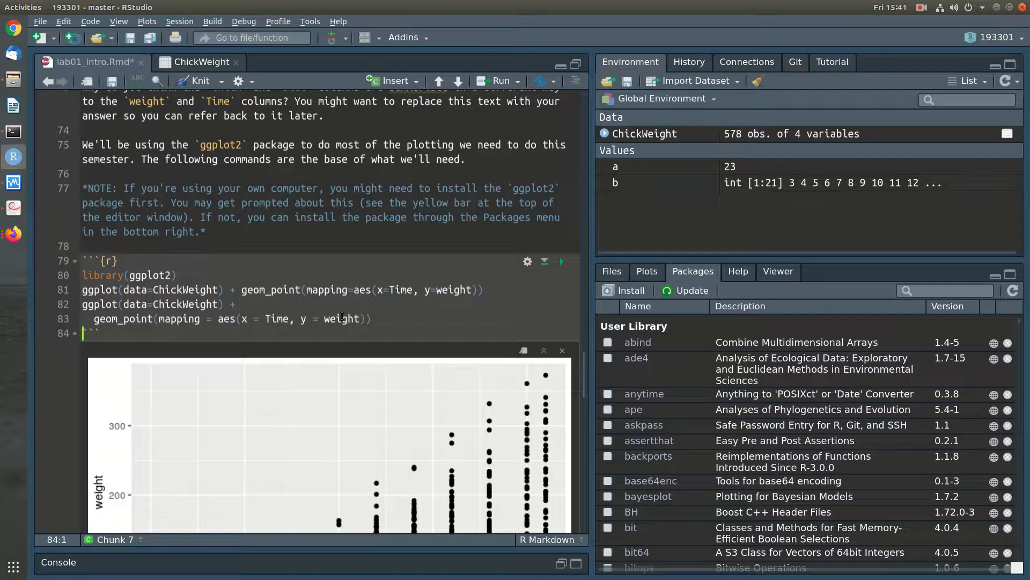
pyautogui.scroll(-5, 341, 316)
pyautogui.hotkey('ctrl', 's')
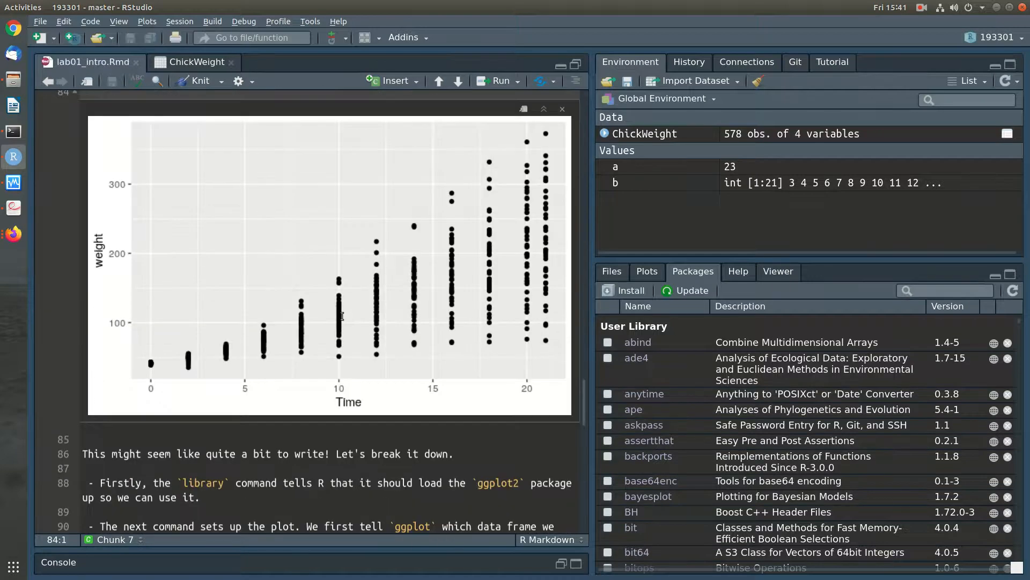
# Step: Run the whole ggplot2 chunk and switch between its two output plots to compare the one-line and two-line commands
pyautogui.scroll(3, 342, 316)
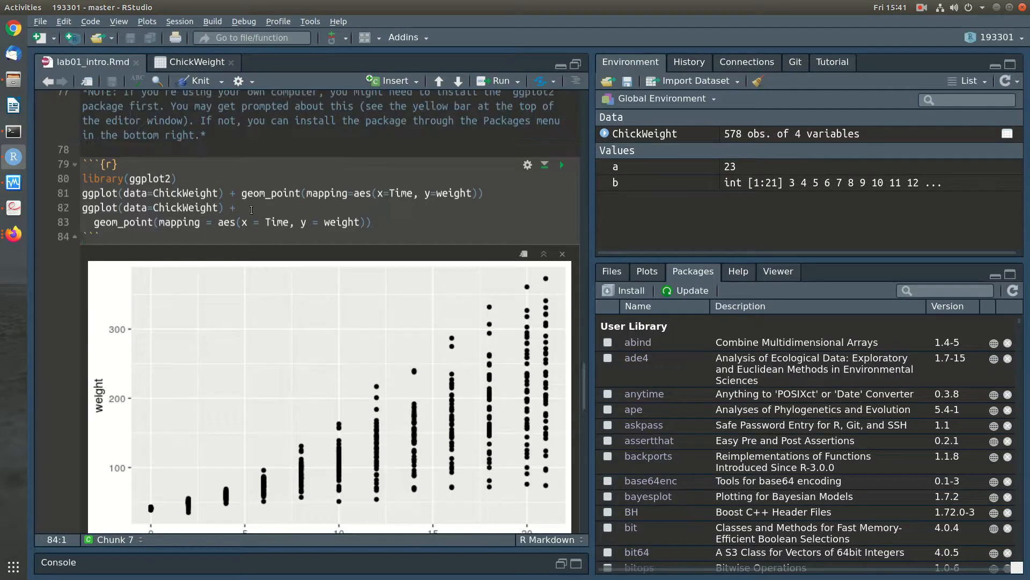
pyautogui.click(562, 164)
pyautogui.click(222, 274)
pyautogui.click(170, 272)
pyautogui.click(233, 268)
pyautogui.click(171, 272)
pyautogui.click(237, 271)
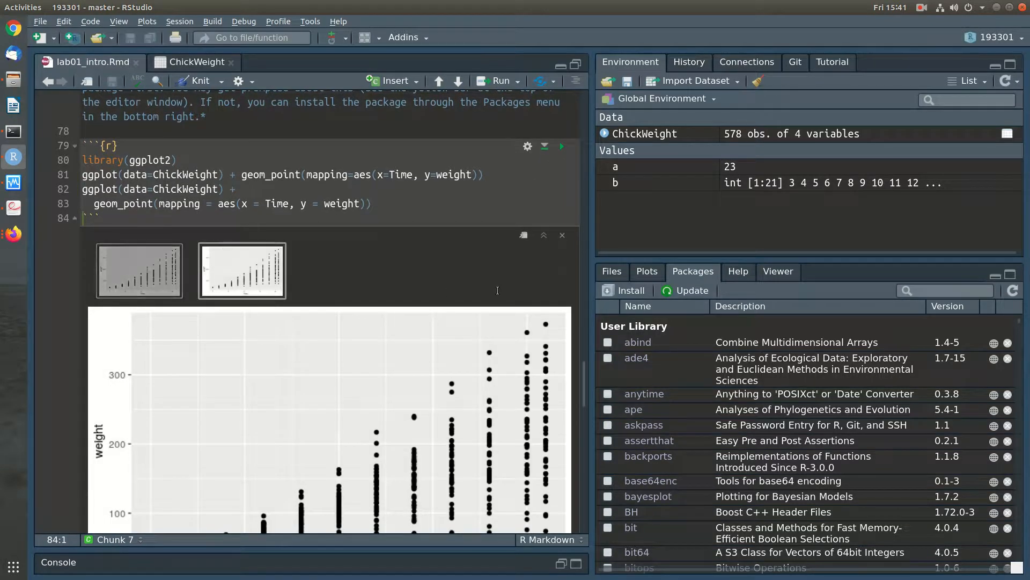
# Step: Read the explanation of library, ggplot, geom_point() and aes() below the chunk, comparing it with the scatterplot
pyautogui.scroll(-6, 498, 290)
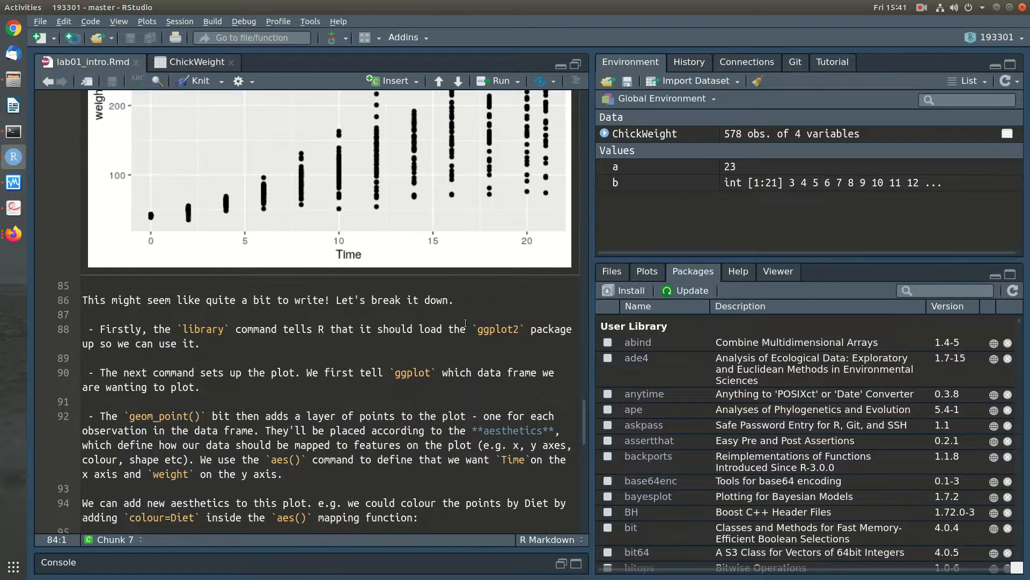
pyautogui.scroll(-2, 388, 356)
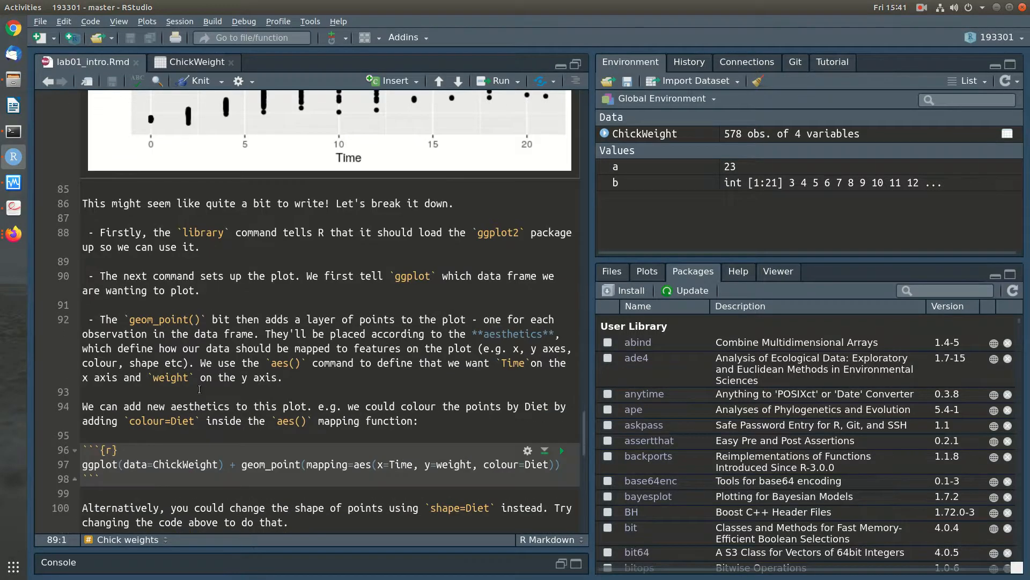
pyautogui.scroll(4, 312, 289)
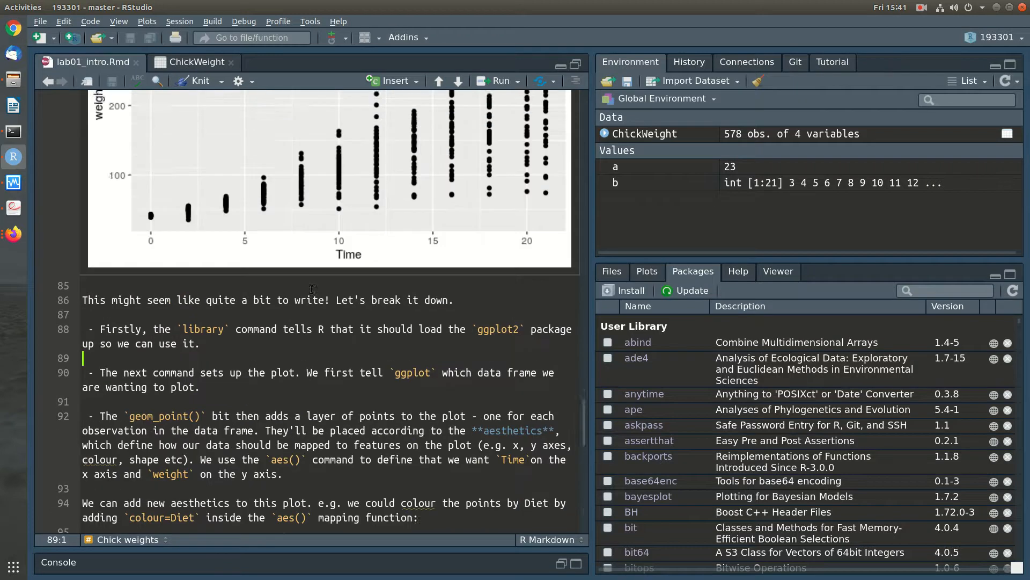
pyautogui.scroll(-4, 311, 289)
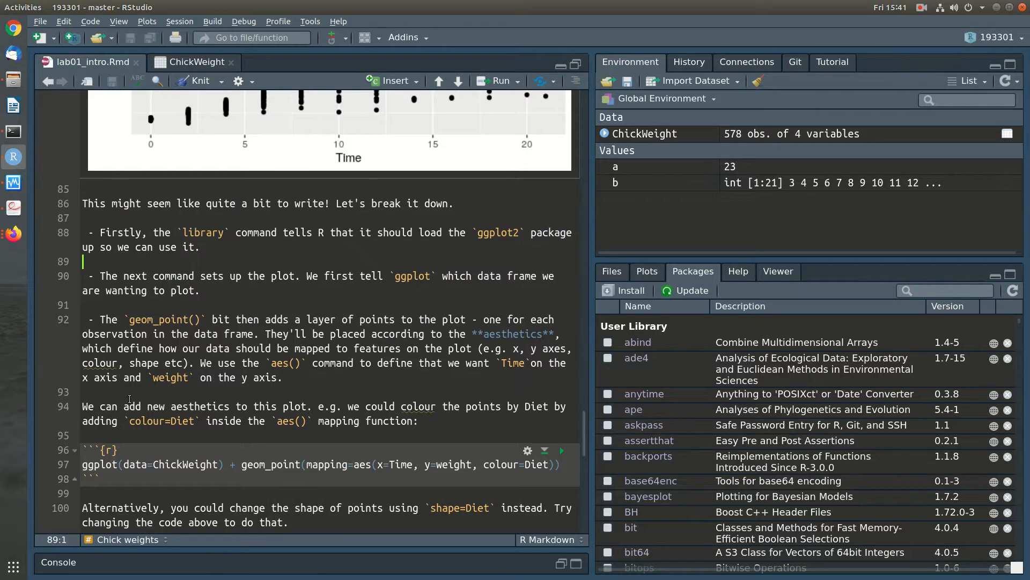
pyautogui.scroll(4, 317, 400)
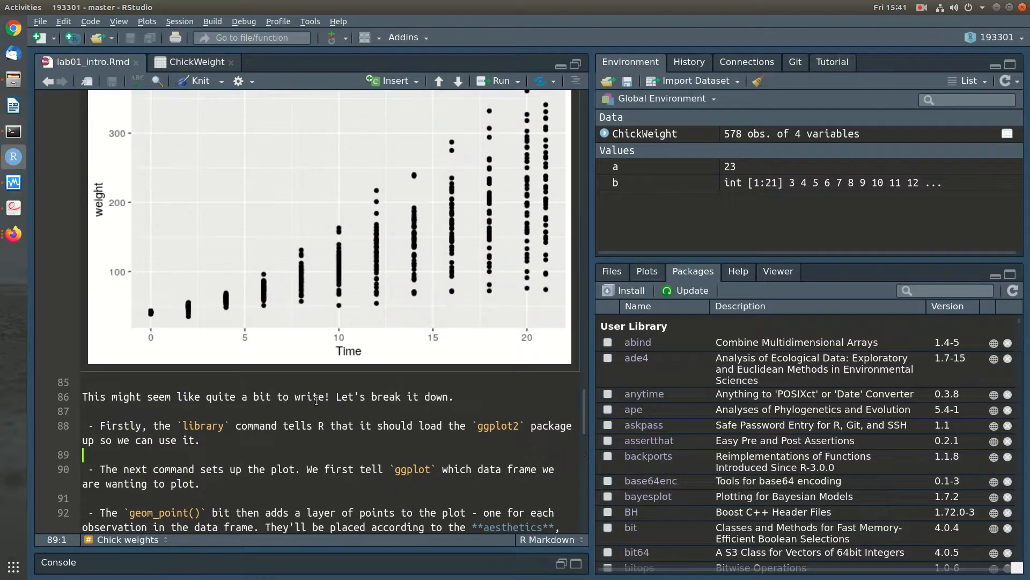
pyautogui.scroll(-5, 350, 461)
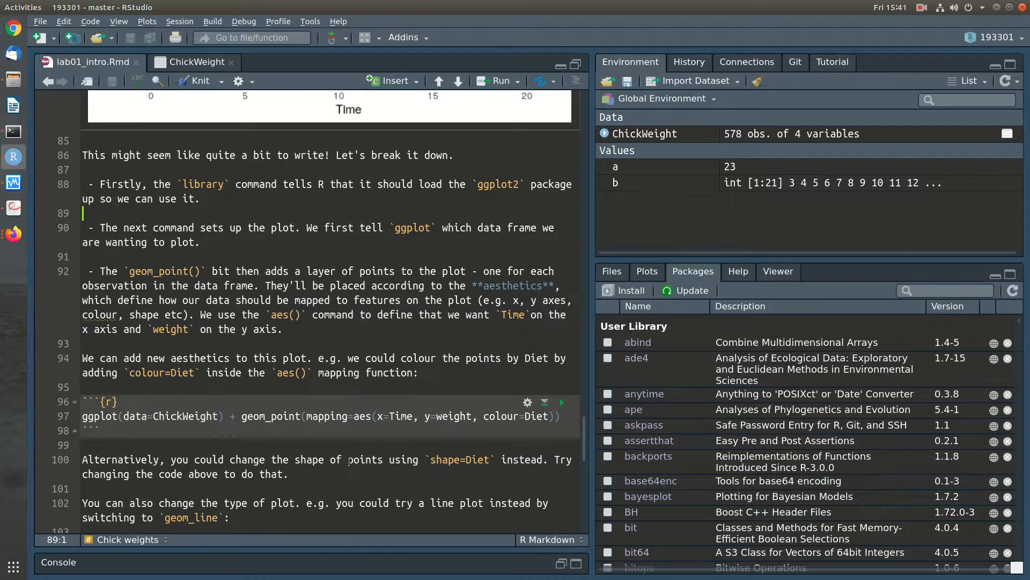
pyautogui.scroll(1, 349, 461)
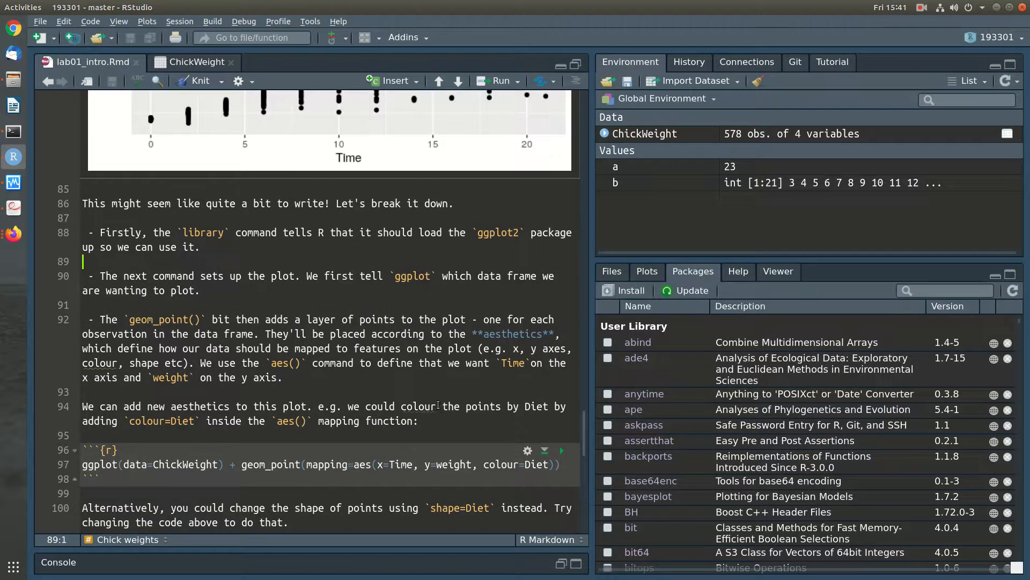
pyautogui.scroll(5, 438, 405)
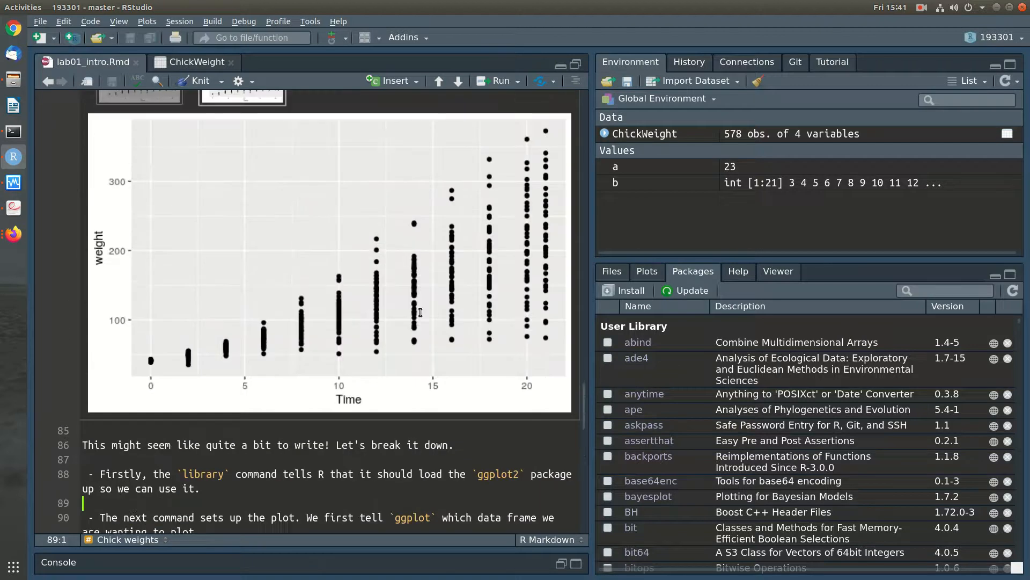
pyautogui.scroll(-4, 391, 478)
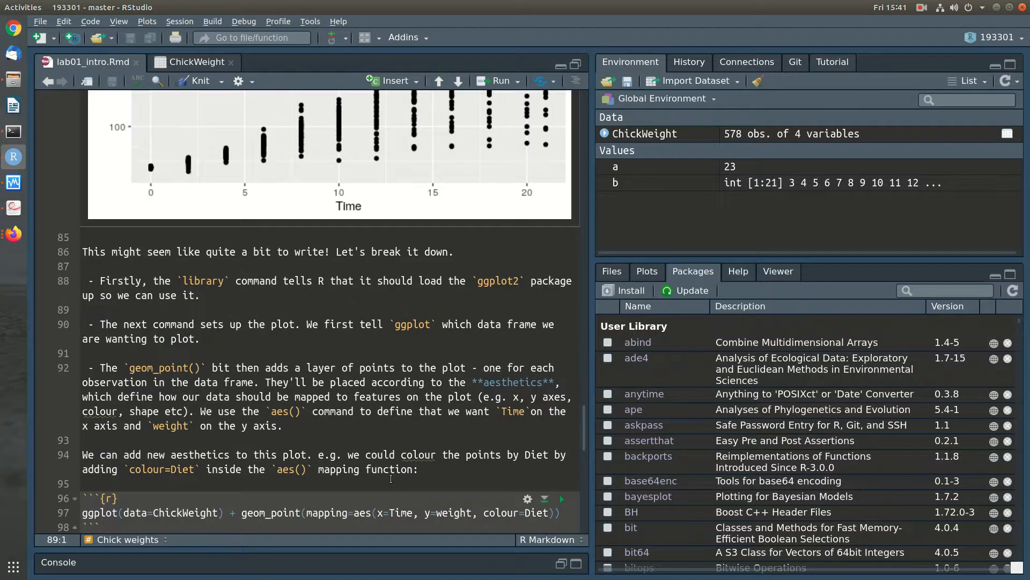
# Step: Break the colour=Diet ggplot command onto two lines before geom_point and run it to plot the points coloured by Diet
pyautogui.scroll(-1, 390, 479)
pyautogui.click(564, 465)
pyautogui.click(242, 464)
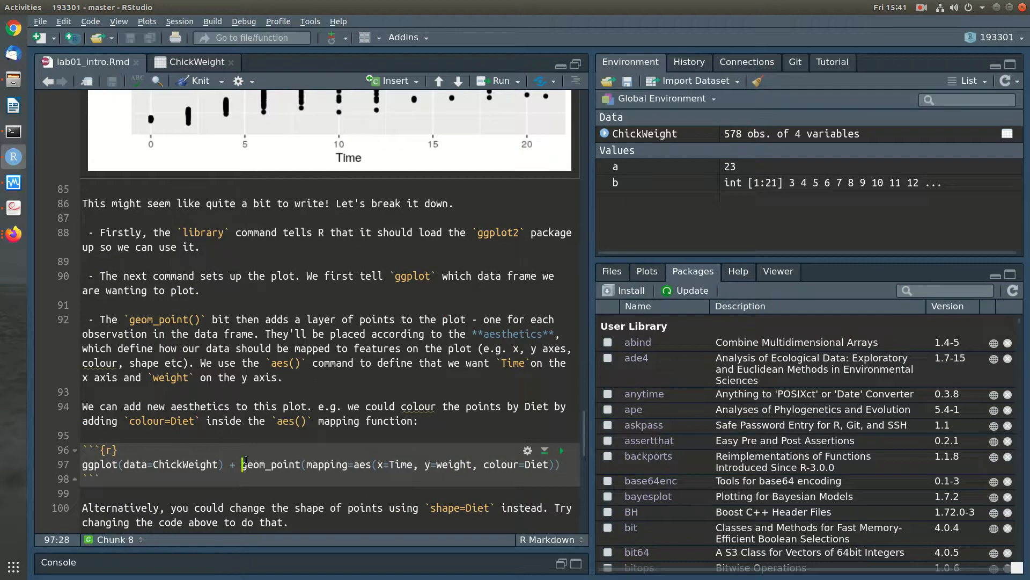
pyautogui.press('Return')
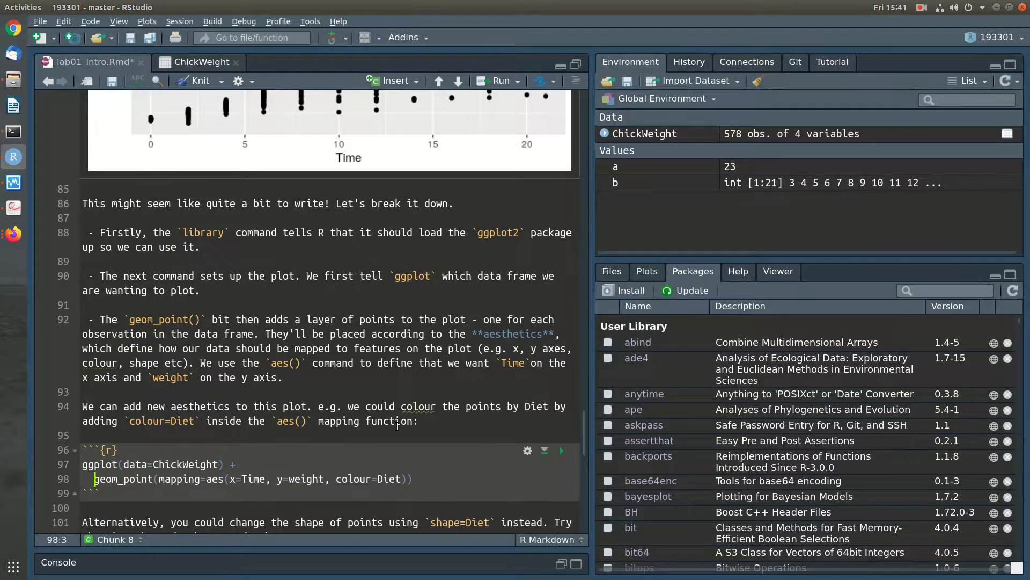
pyautogui.scroll(-2, 408, 447)
pyautogui.click(429, 384)
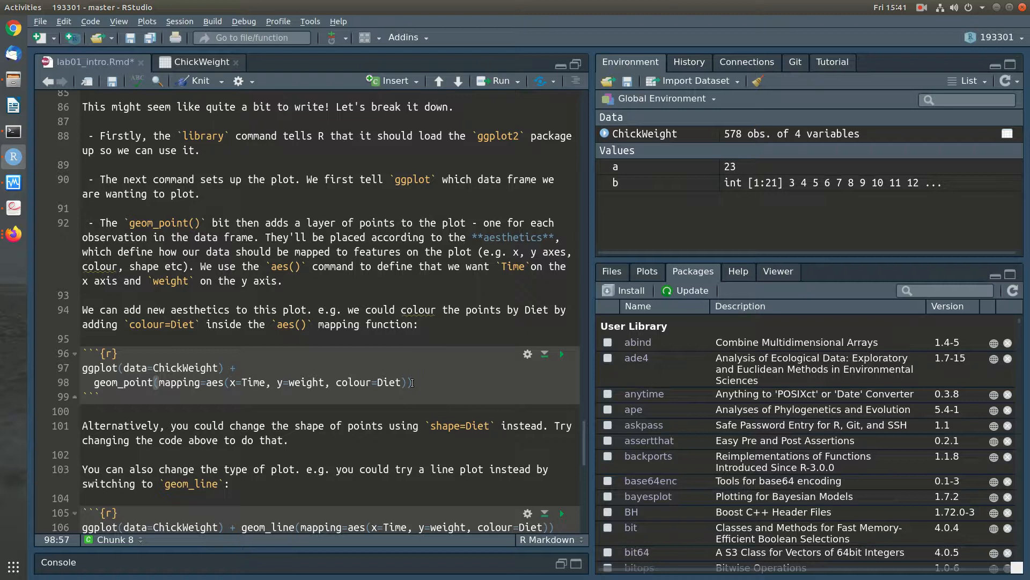
pyautogui.hotkey('ctrl', 'Return')
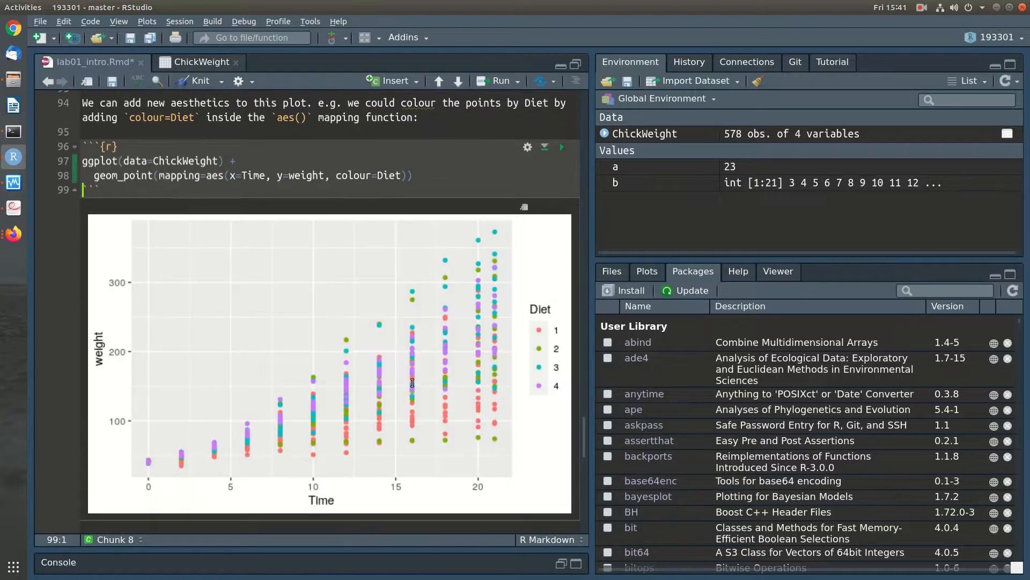
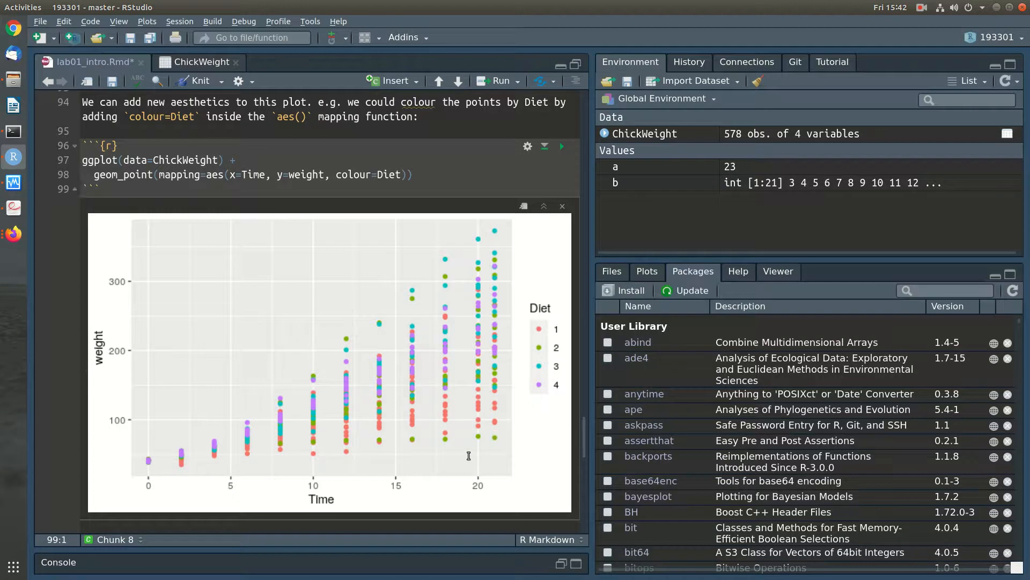
# Step: Replace the colour aesthetic with shape=Diet in the geom_point() mapping and run the plot command again
pyautogui.scroll(-5, 467, 456)
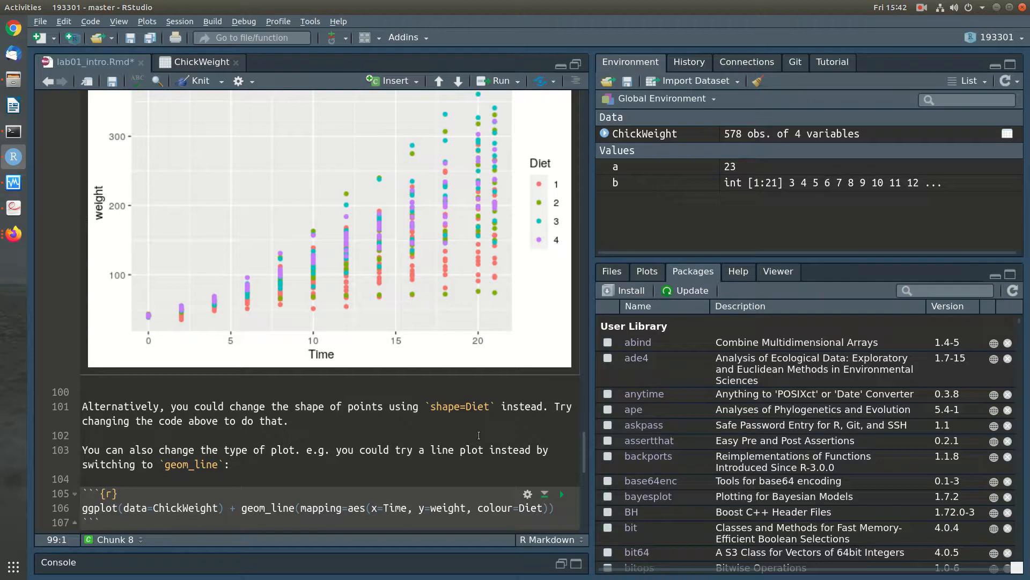
pyautogui.scroll(2, 479, 435)
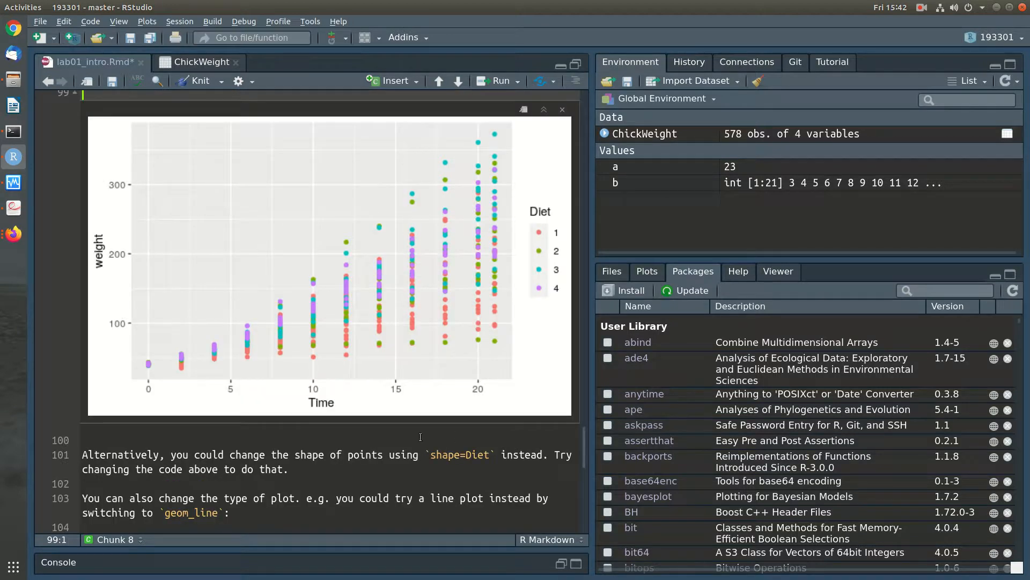
pyautogui.scroll(5, 332, 320)
pyautogui.doubleClick(349, 222)
pyautogui.write('shapo')
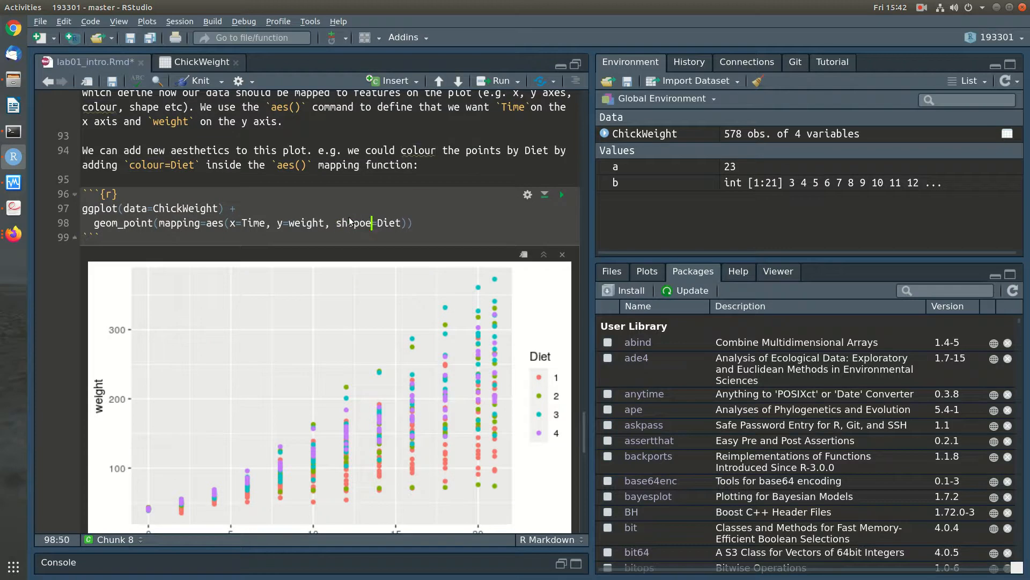
pyautogui.hotkey('ctrl', 'Return')
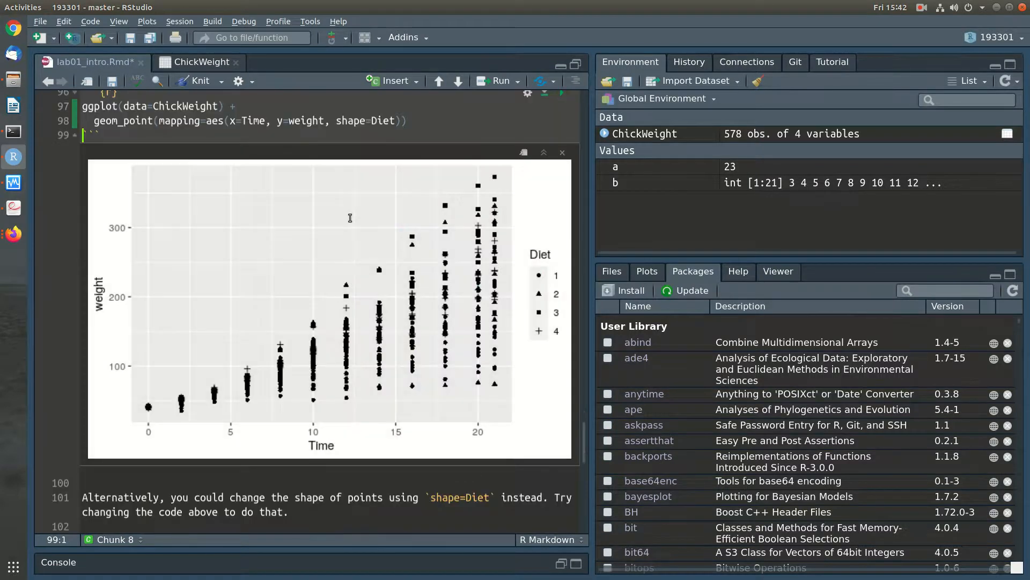
# Step: Add col=Diet before shape=Diet in the geom_point() mapping and rerun the scatterplot command
pyautogui.scroll(2, 329, 279)
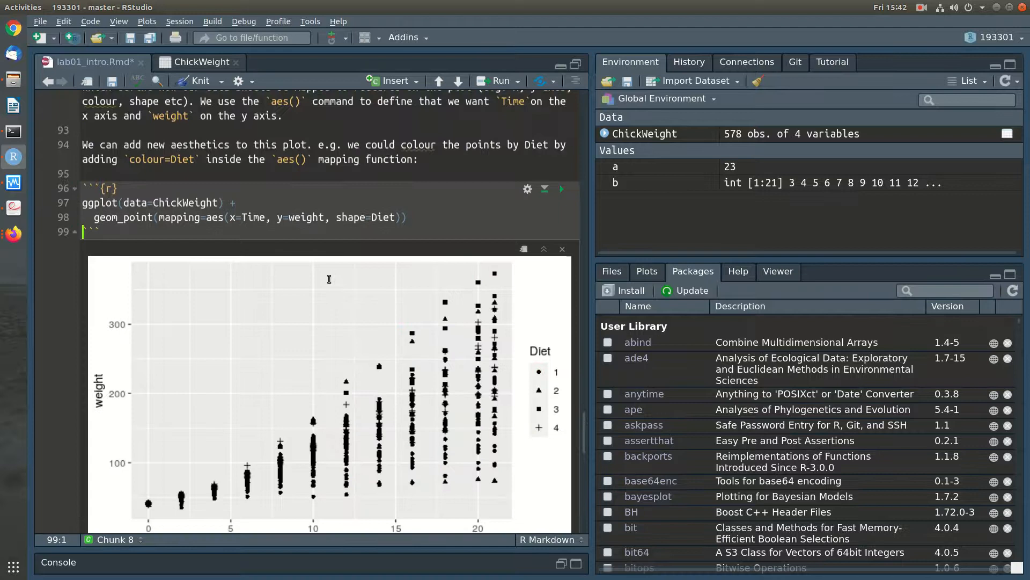
pyautogui.click(337, 221)
pyautogui.write('col=Die')
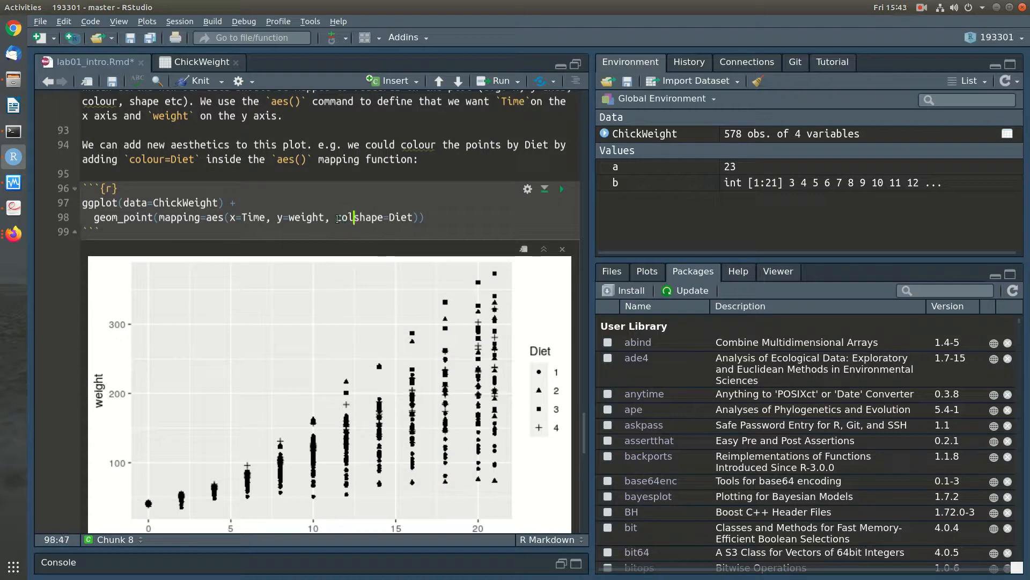
pyautogui.write('t,')
pyautogui.hotkey('ctrl', 'Return')
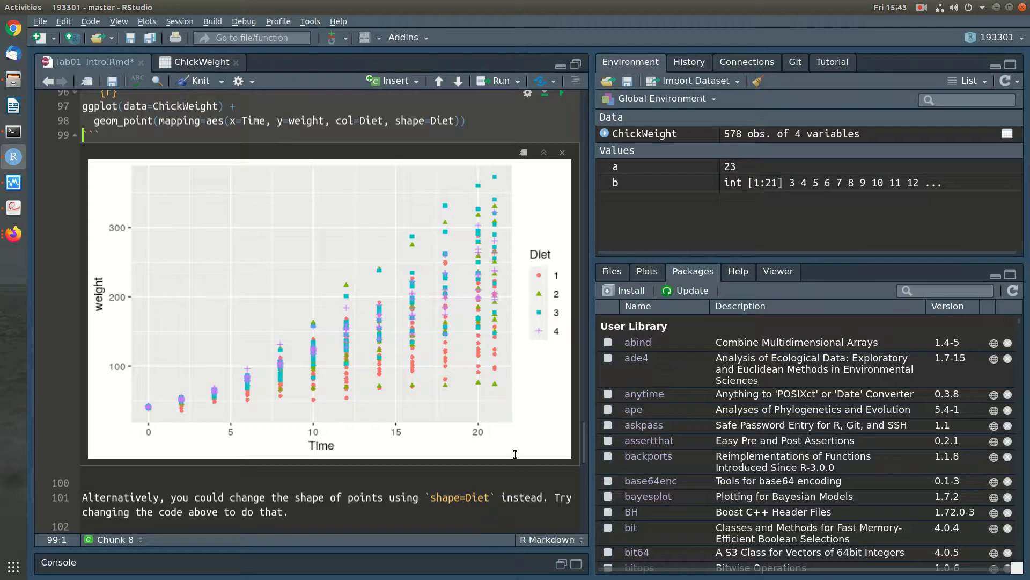
# Step: Break the geom_line ggplot command onto two lines after the plus sign, run it, and examine the line plot coloured by Diet
pyautogui.scroll(-3, 548, 439)
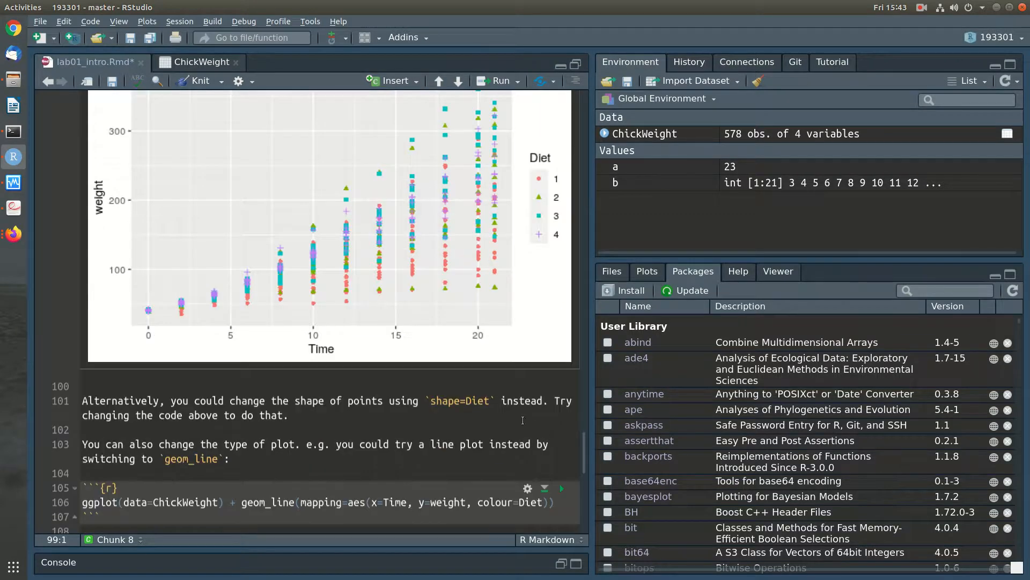
pyautogui.scroll(5, 515, 419)
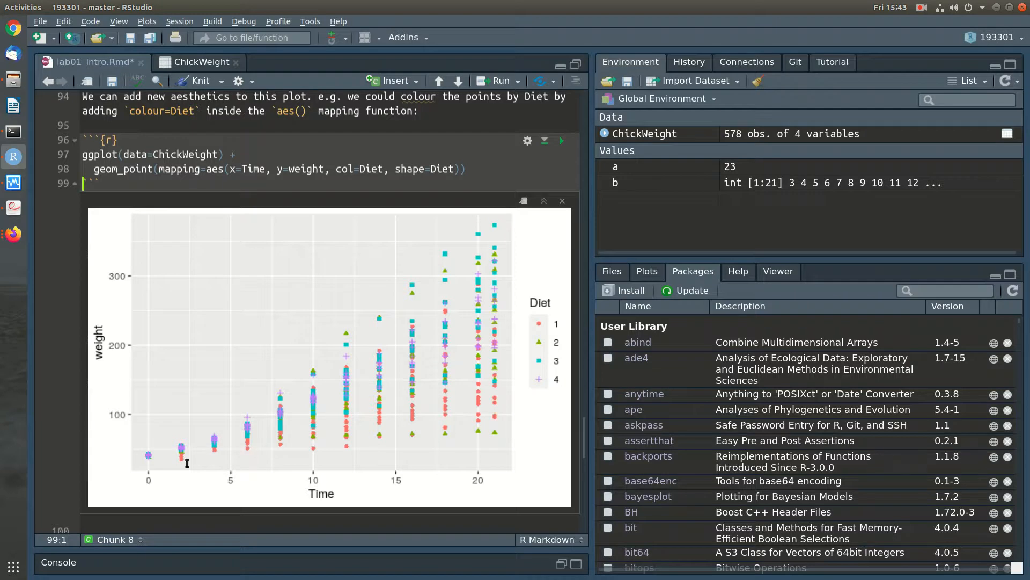
pyautogui.scroll(-1, 527, 453)
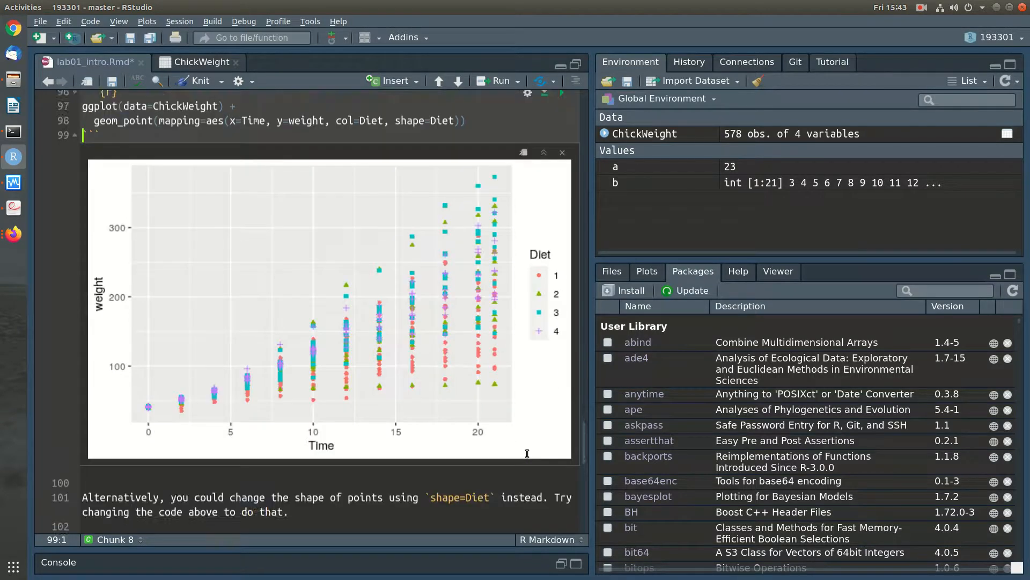
pyautogui.scroll(-3, 527, 454)
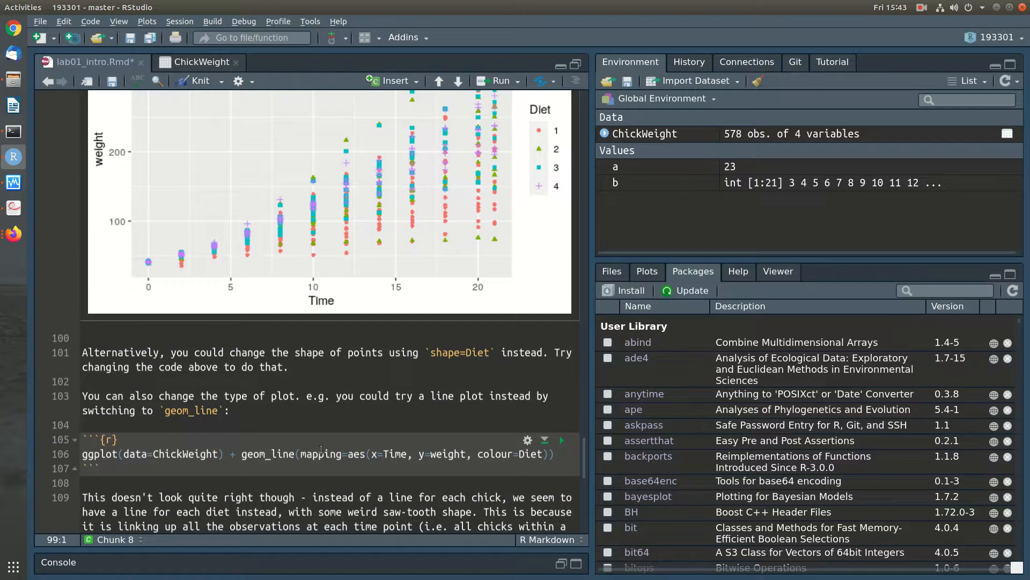
pyautogui.click(239, 453)
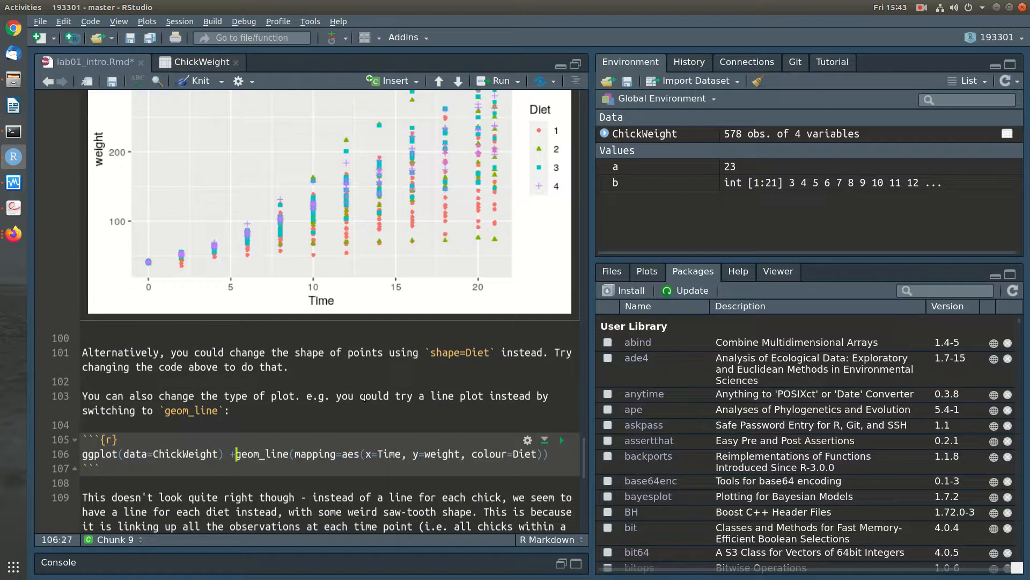
pyautogui.press('Return')
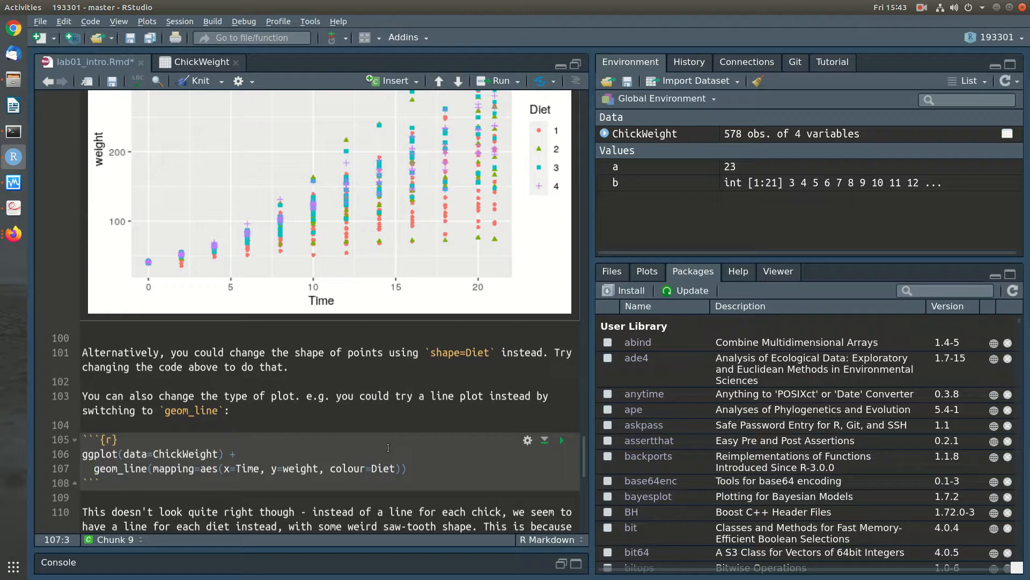
pyautogui.click(418, 470)
pyautogui.hotkey('ctrl', 'Return')
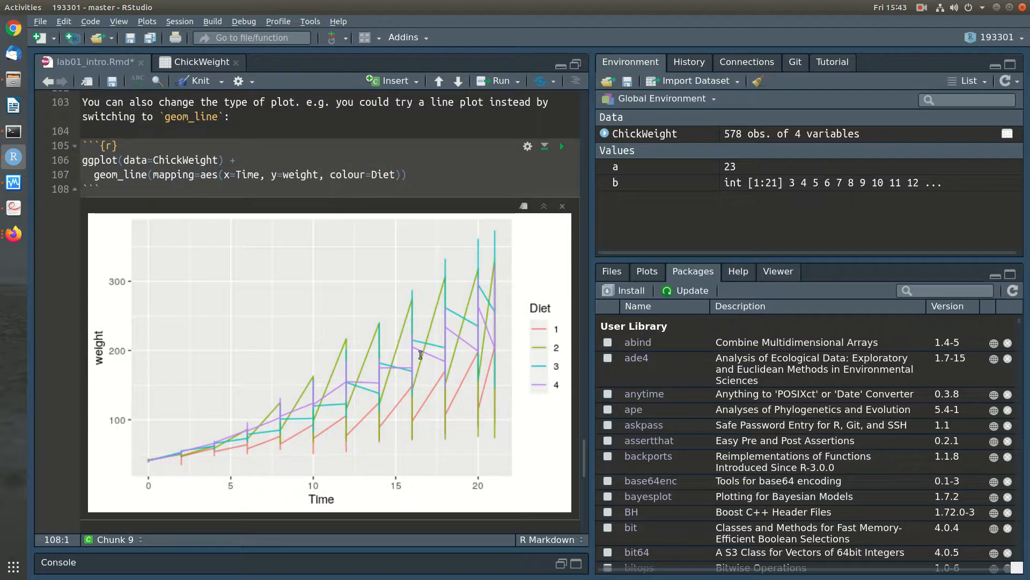
pyautogui.scroll(3, 419, 354)
pyautogui.scroll(-2, 420, 353)
pyautogui.scroll(-3, 420, 354)
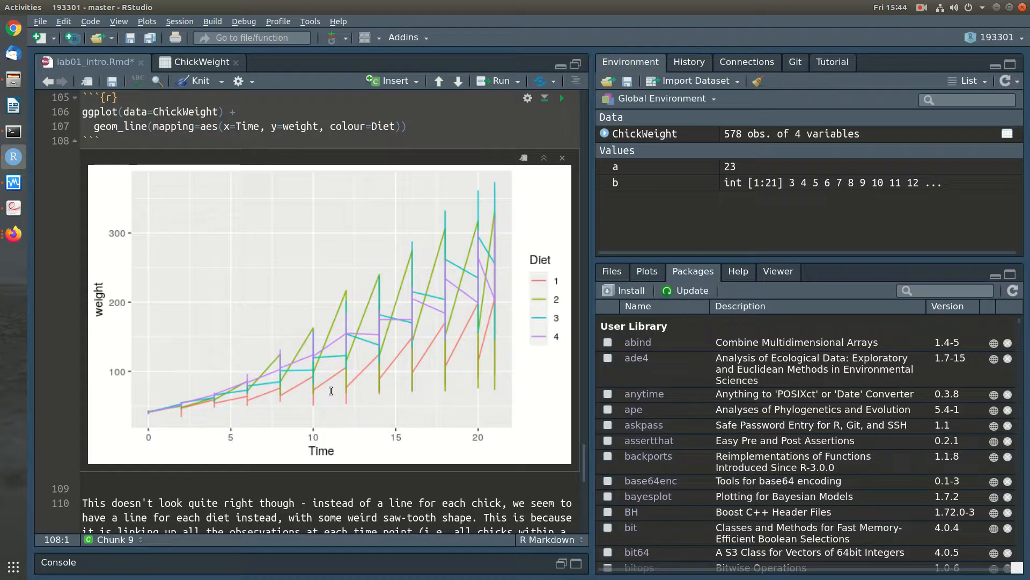
# Step: Break the colour=Chick geom_line command onto two lines after the plus sign, run it, and compare its plot with the Diet-coloured one
pyautogui.scroll(-2, 331, 390)
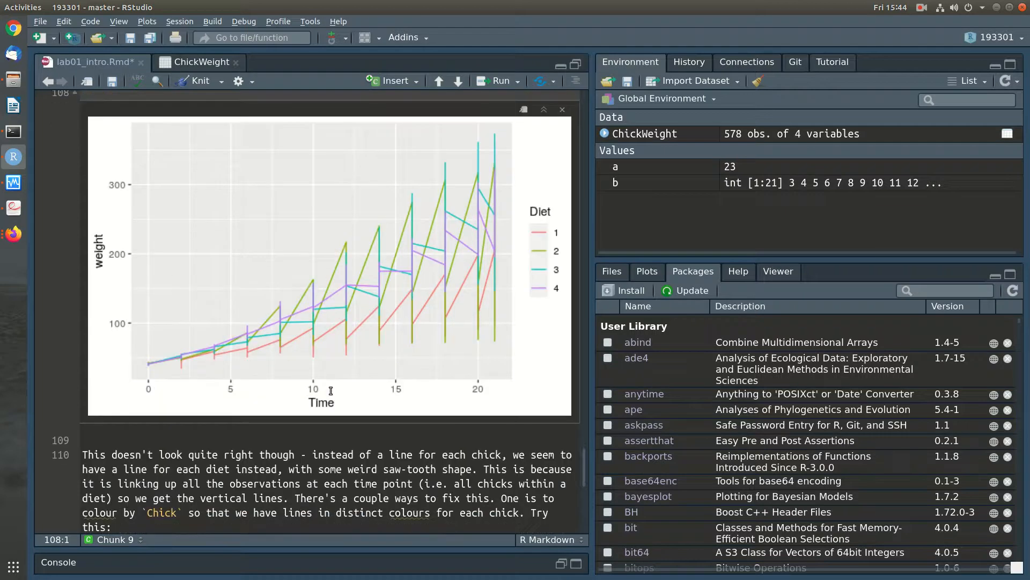
pyautogui.scroll(-4, 331, 390)
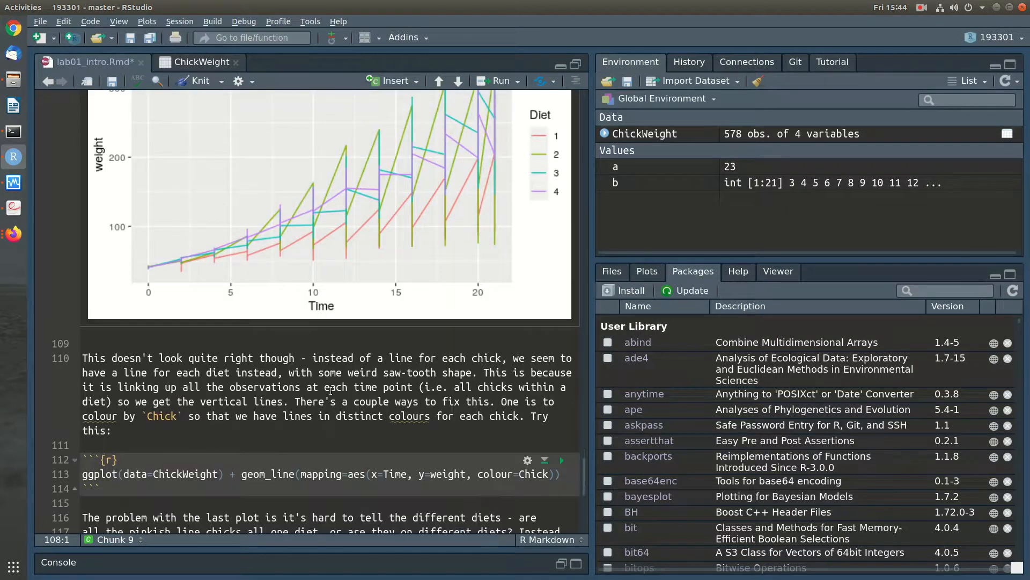
pyautogui.click(240, 478)
pyautogui.press('Return')
pyautogui.press('End')
pyautogui.scroll(-2, 460, 456)
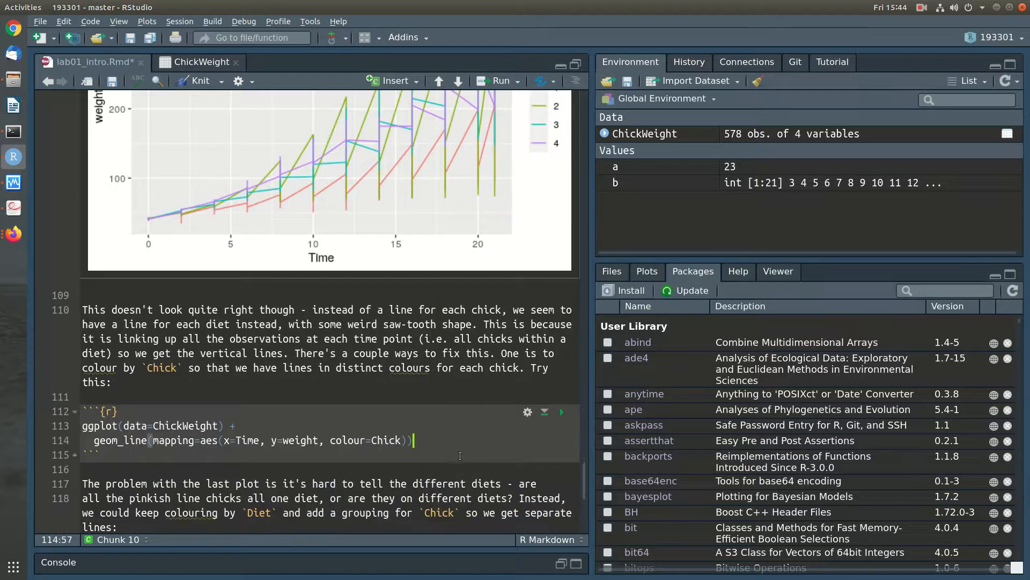
pyautogui.click(562, 411)
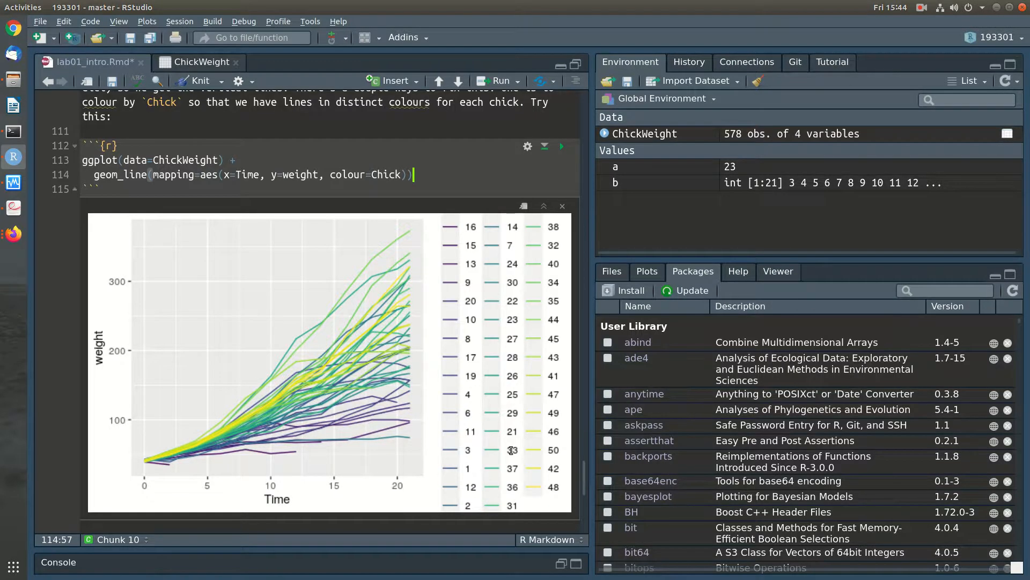
pyautogui.scroll(5, 356, 406)
pyautogui.scroll(3, 356, 406)
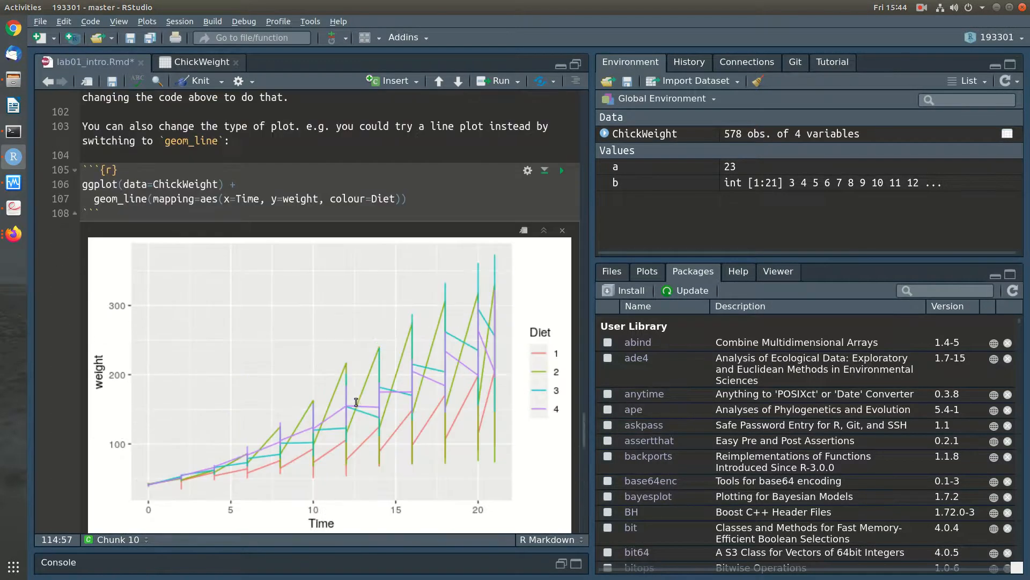
pyautogui.scroll(-8, 350, 314)
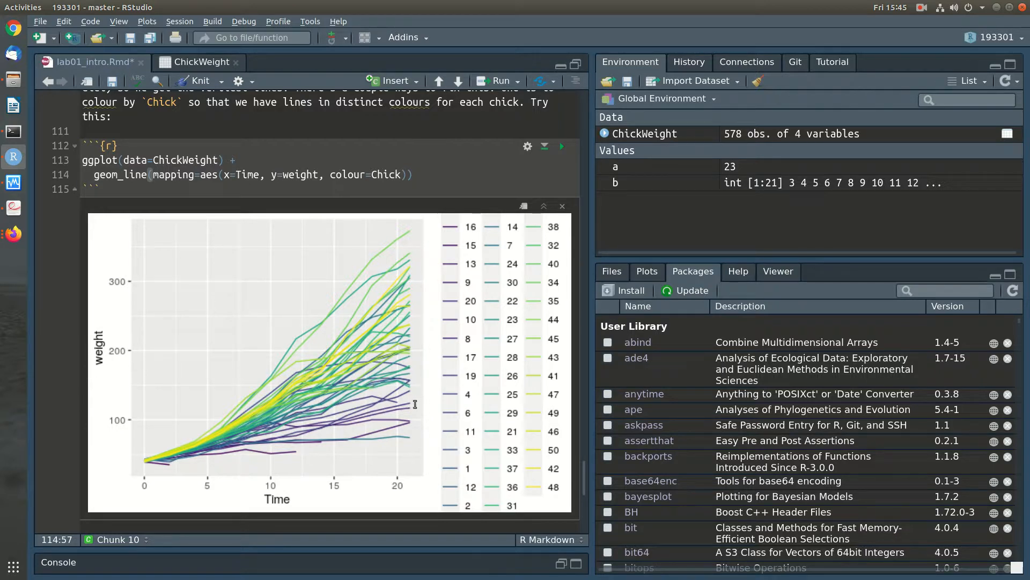
# Step: Break the geom_line command with colour=Diet and group=Chick onto two lines after the plus sign and run its chunk
pyautogui.scroll(-3, 424, 431)
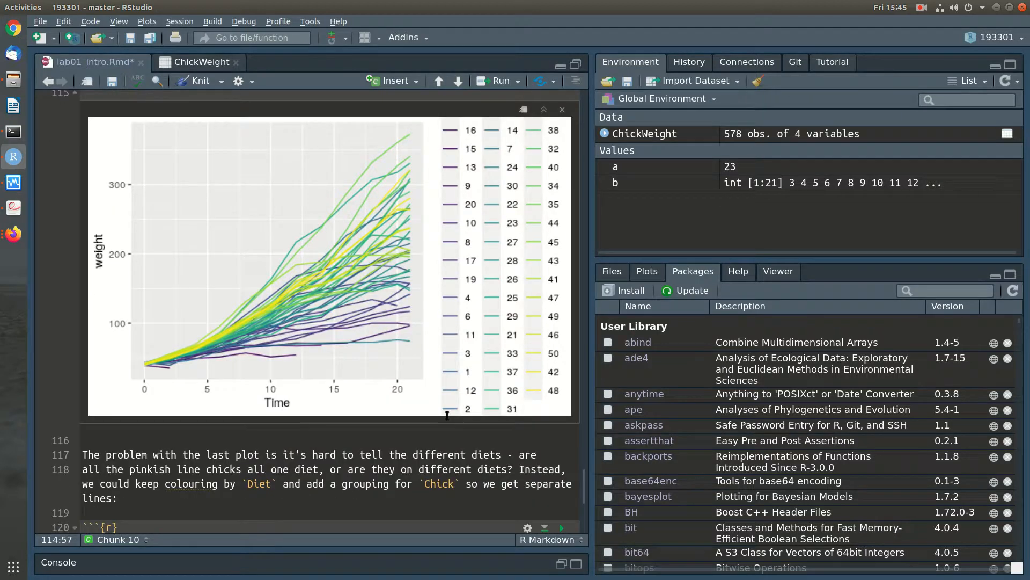
pyautogui.scroll(-6, 448, 414)
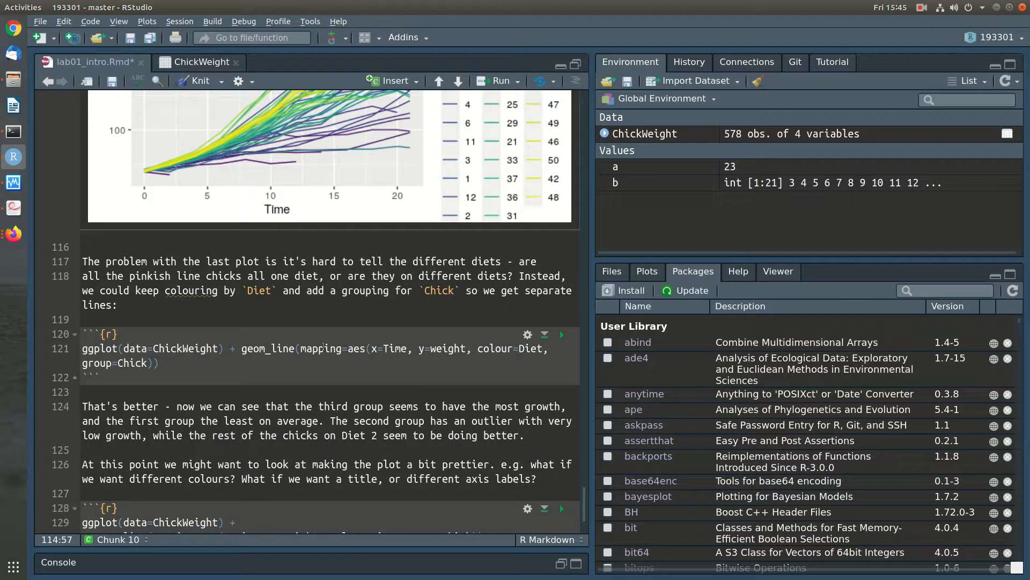
pyautogui.click(244, 349)
pyautogui.press('Return')
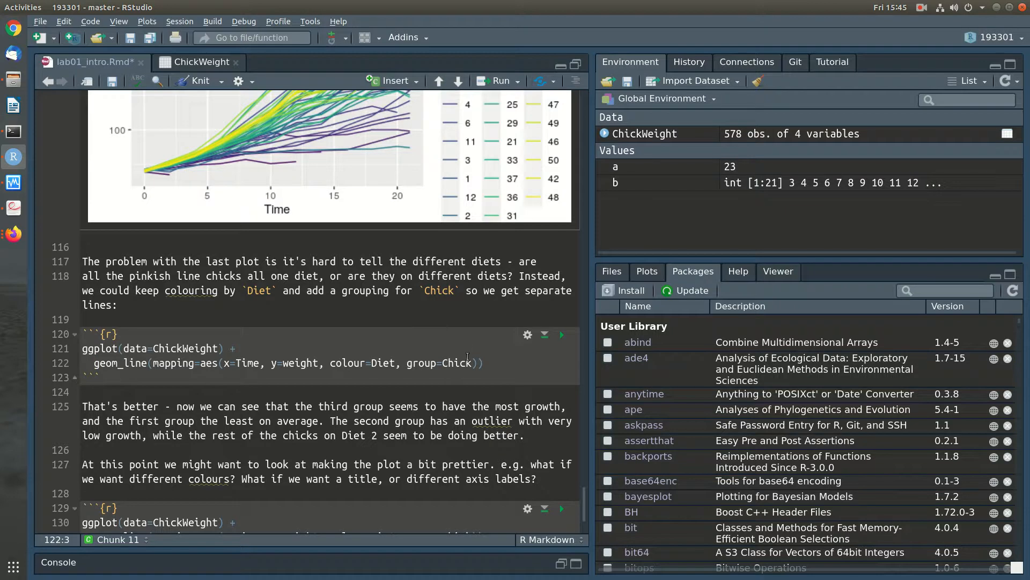
pyautogui.moveTo(472, 362); pyautogui.dragTo(407, 364)
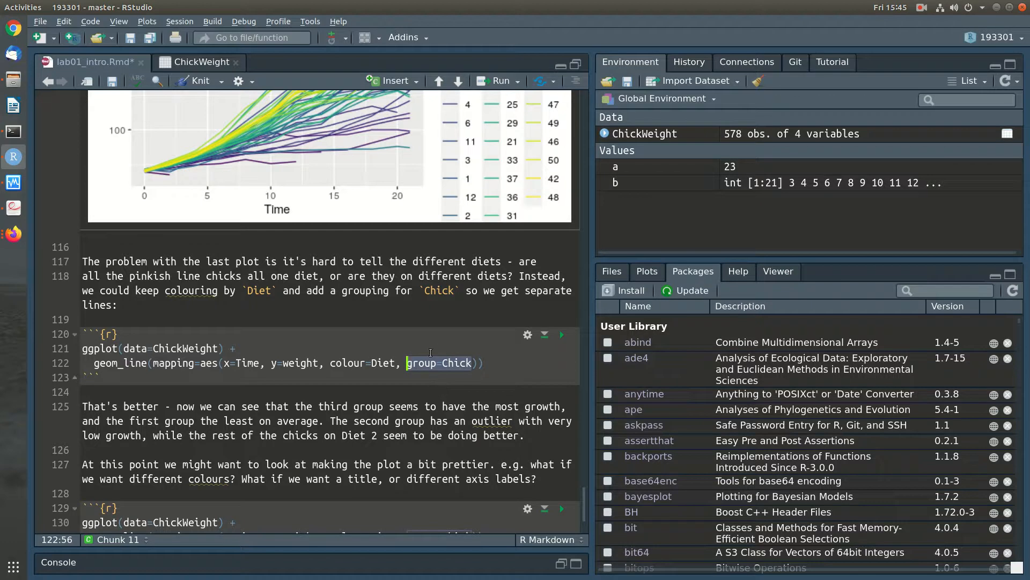
pyautogui.click(561, 334)
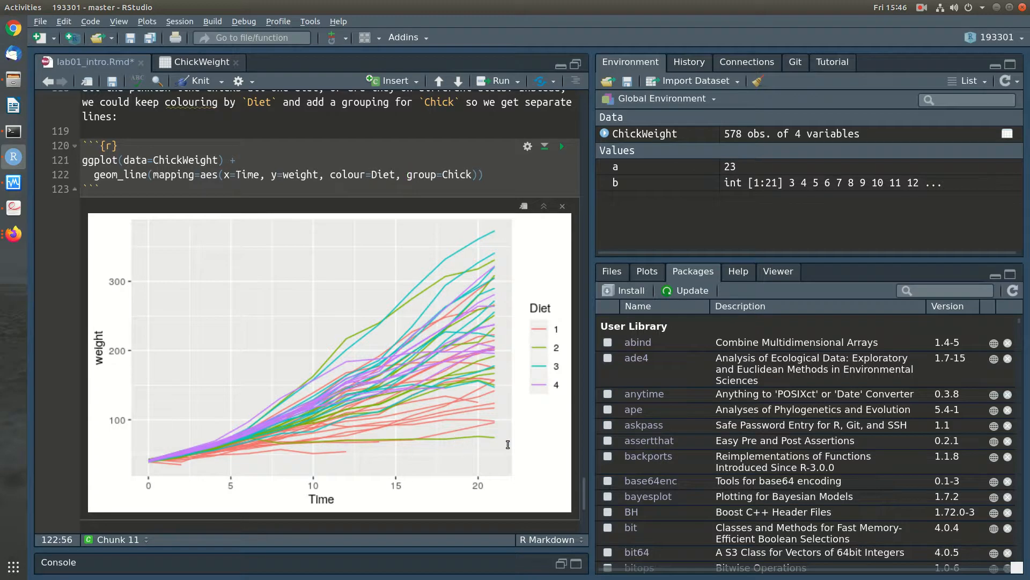
# Step: Examine the line plot grouped by Chick and coloured by Diet, along with the commentary and customisation code below it
pyautogui.scroll(-5, 477, 450)
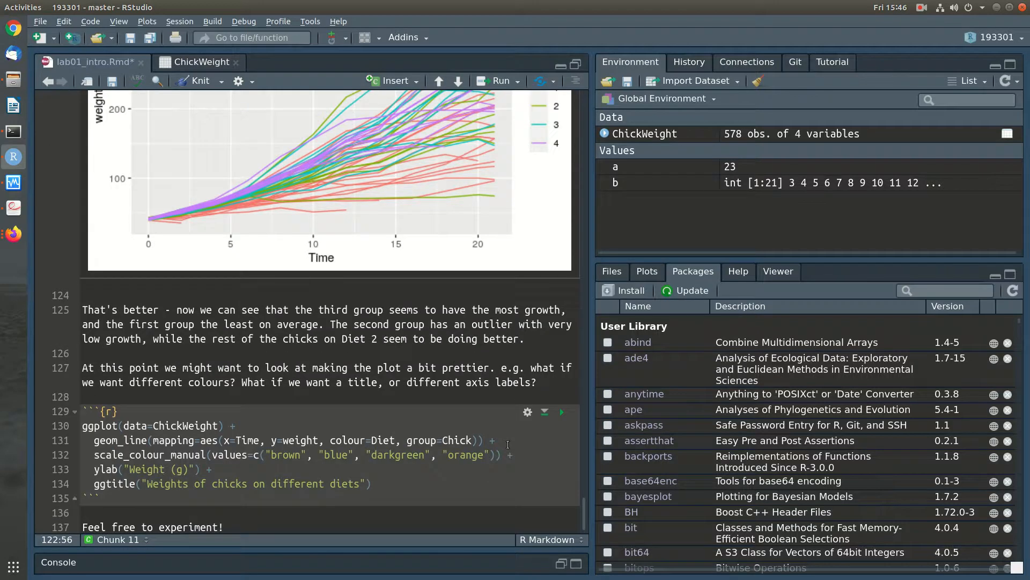
pyautogui.scroll(4, 507, 444)
pyautogui.scroll(-1, 499, 445)
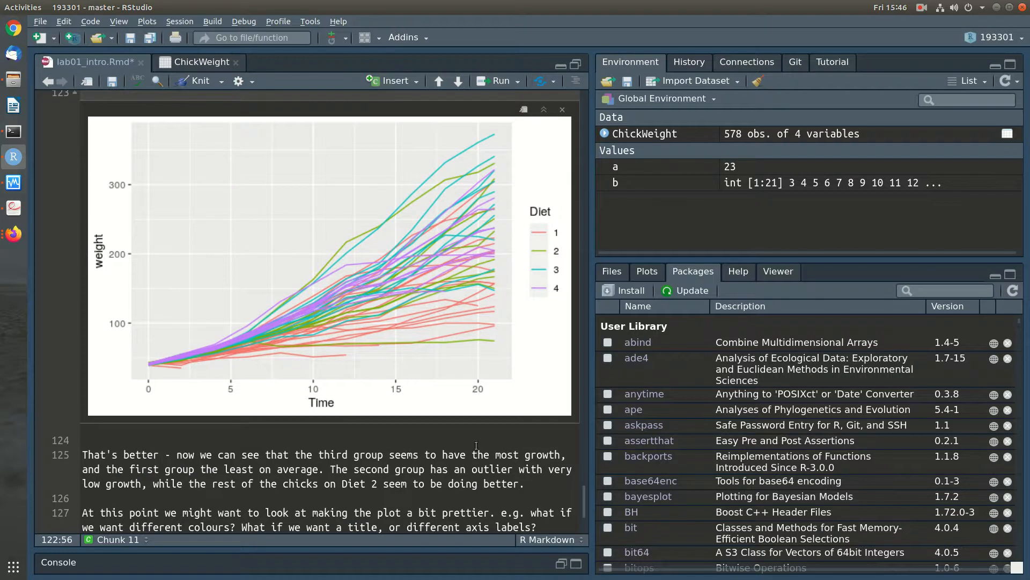
pyautogui.click(392, 494)
pyautogui.scroll(-3, 391, 494)
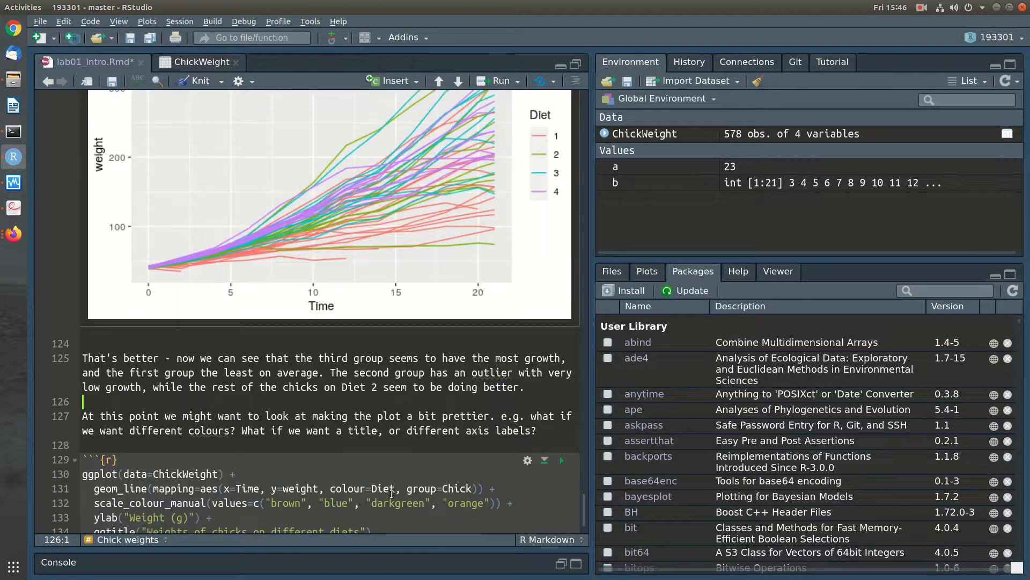
pyautogui.scroll(3, 391, 494)
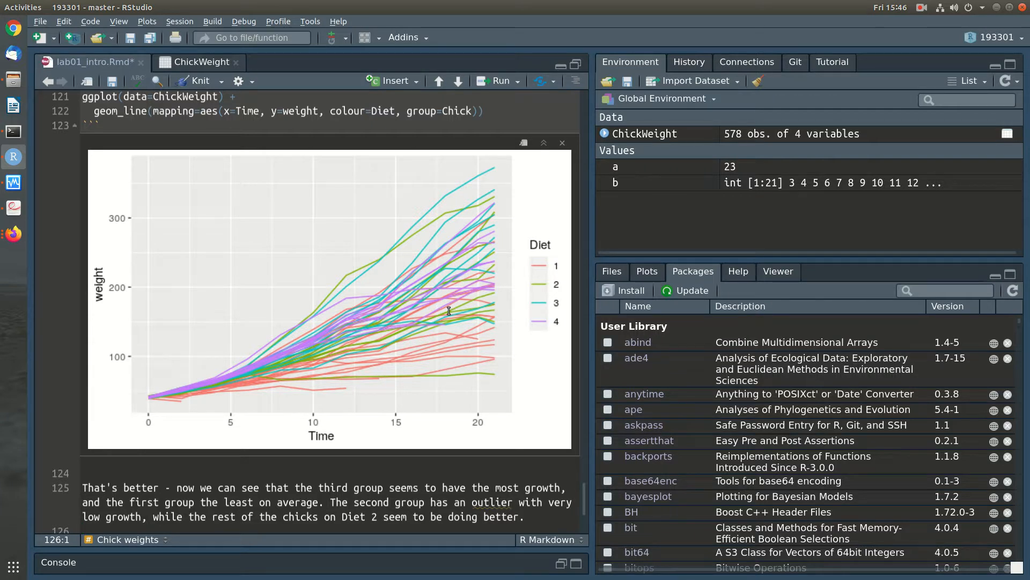
pyautogui.scroll(-1, 449, 310)
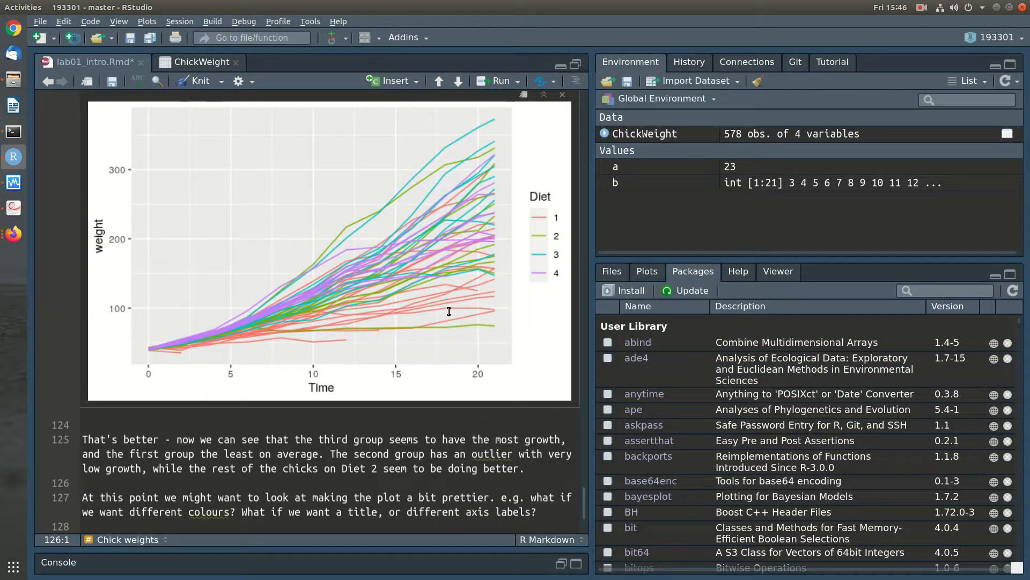
pyautogui.scroll(-3, 450, 310)
pyautogui.scroll(1, 449, 311)
pyautogui.scroll(-1, 450, 310)
pyautogui.scroll(1, 449, 311)
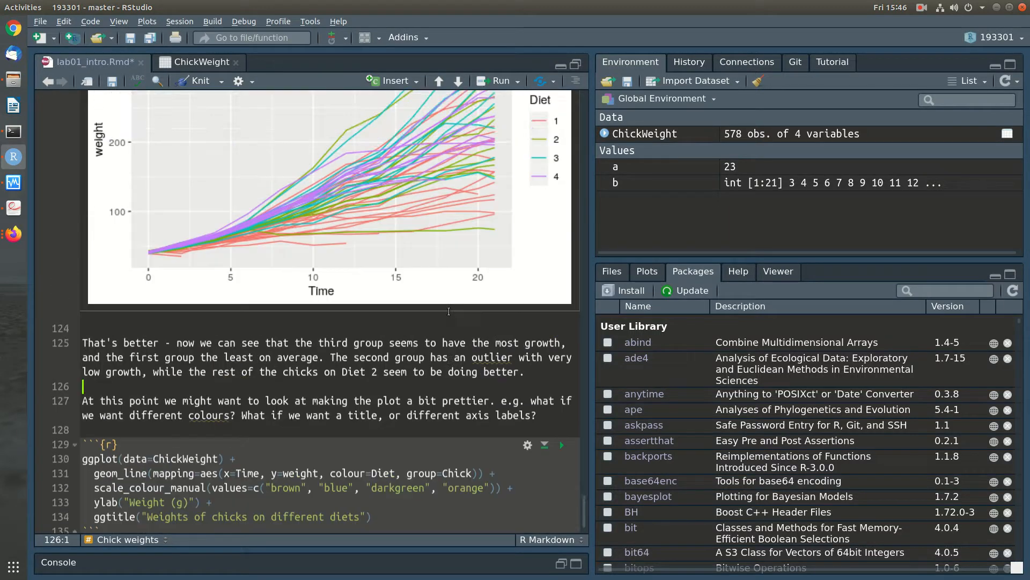
pyautogui.scroll(3, 448, 311)
pyautogui.scroll(-4, 449, 311)
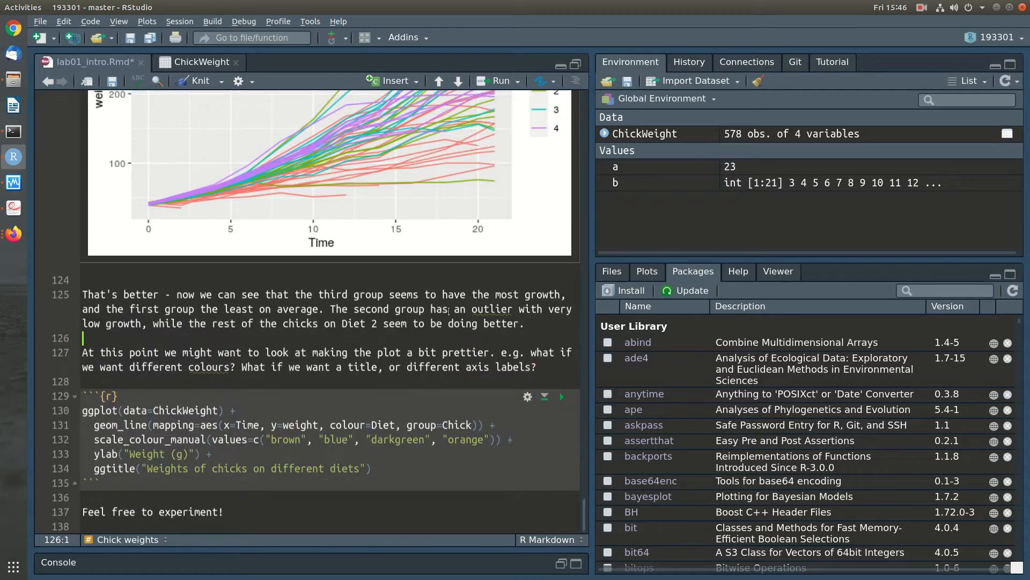
# Step: Run the chunk with manual colours, a y-axis label and a title, and compare its plot with the previous default-coloured one
pyautogui.click(384, 406)
pyautogui.click(563, 398)
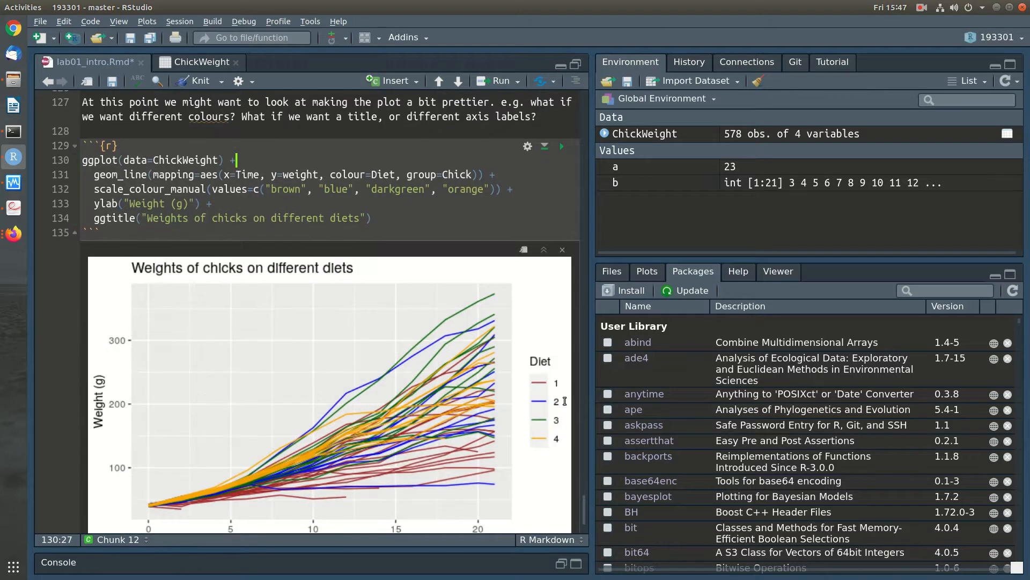
pyautogui.scroll(2, 565, 401)
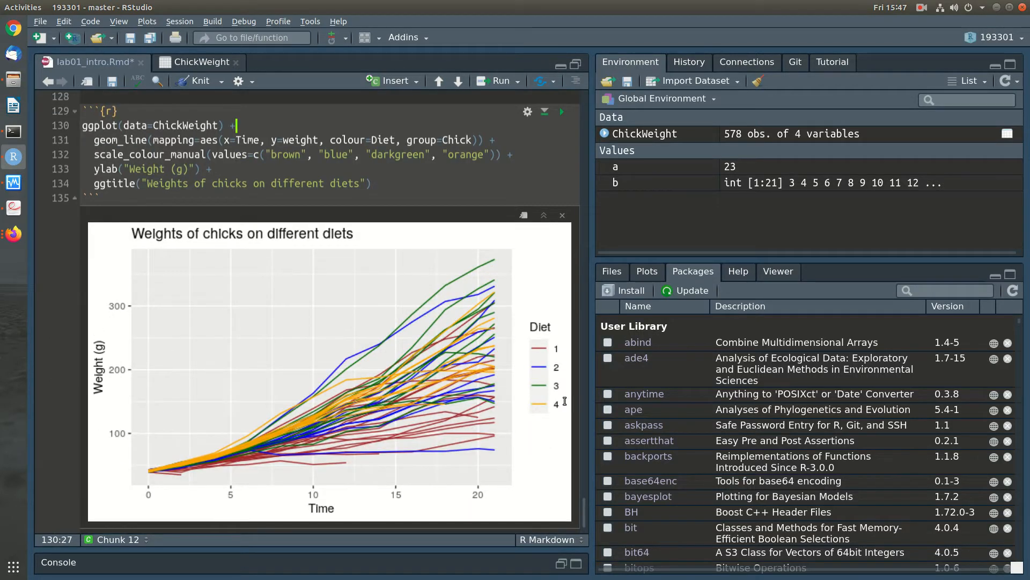
pyautogui.scroll(6, 565, 401)
pyautogui.scroll(-5, 544, 406)
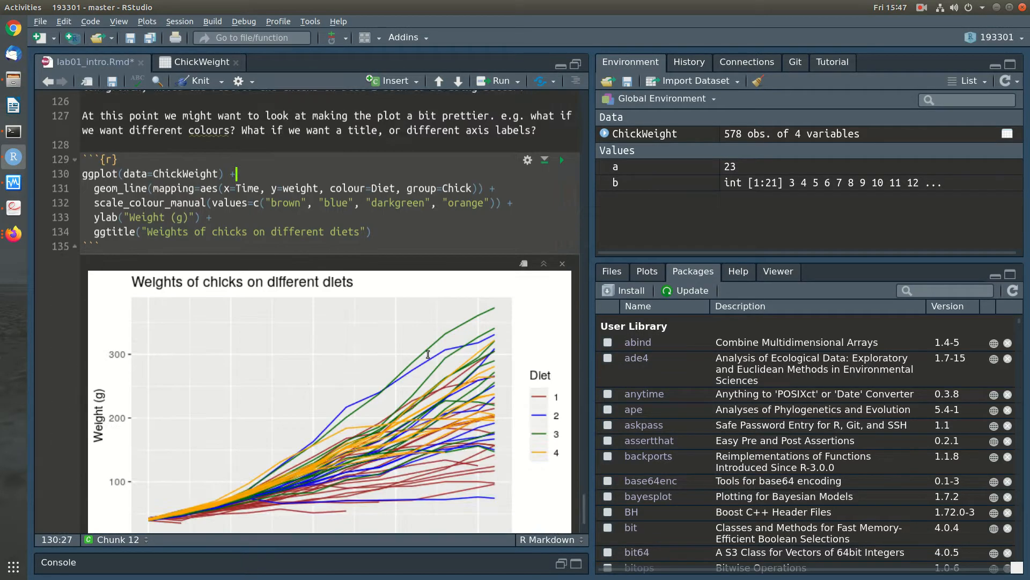
pyautogui.click(137, 287)
pyautogui.scroll(-4, 363, 346)
pyautogui.scroll(8, 102, 334)
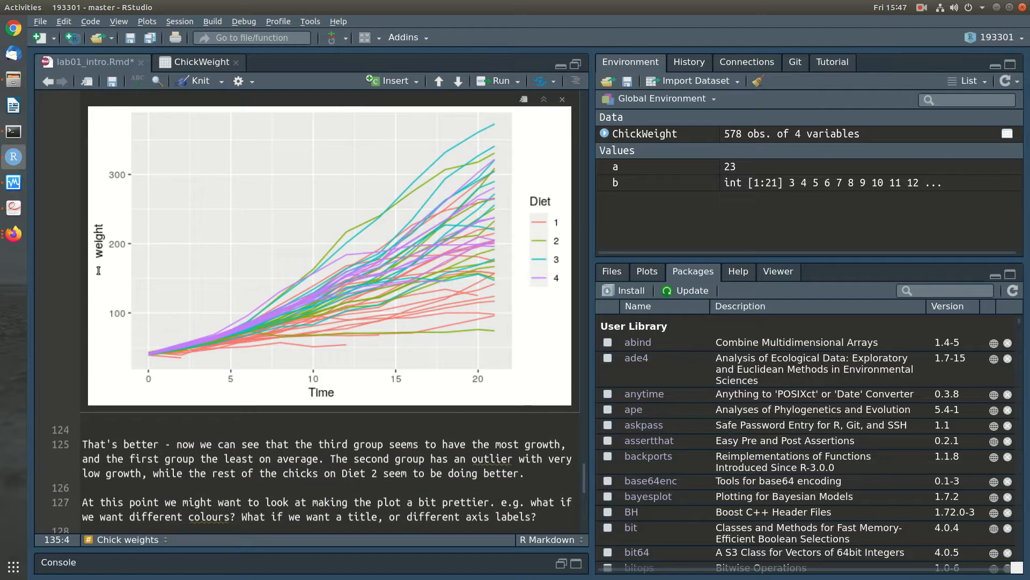
pyautogui.scroll(-8, 102, 311)
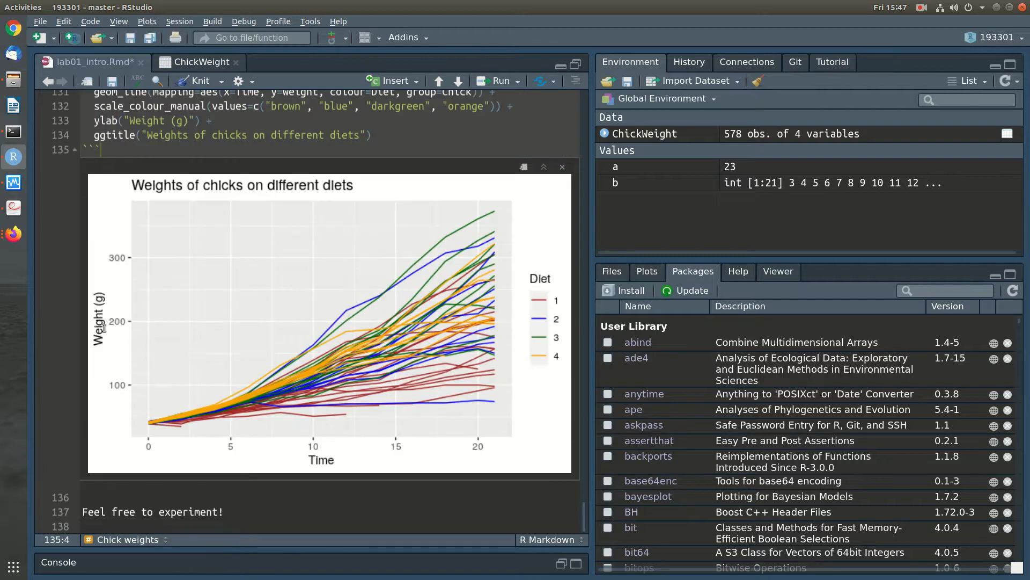
pyautogui.scroll(4, 236, 349)
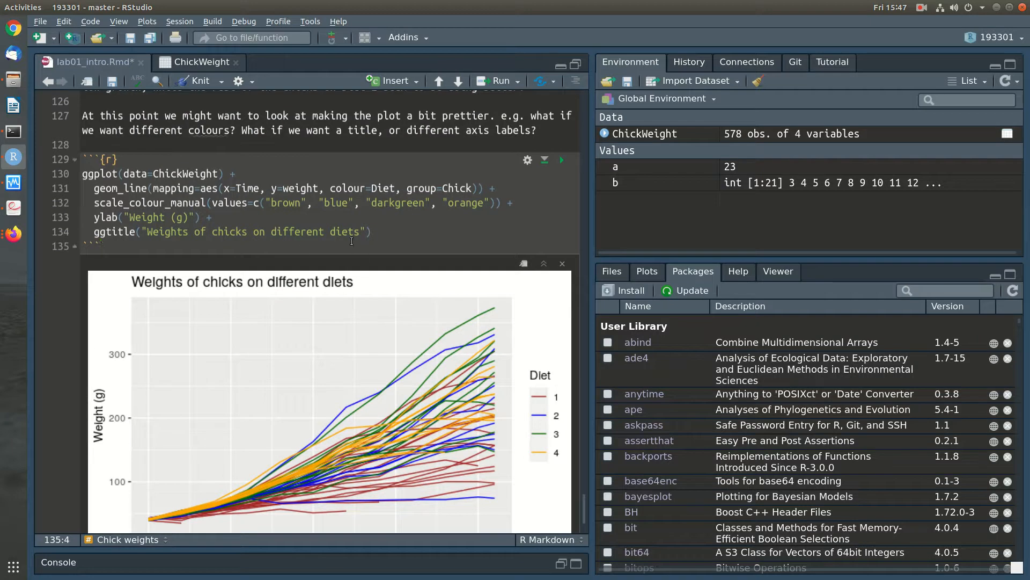
# Step: Insert a labs() call after the scale_colour_manual line with the argument y = "Weight (g)"
pyautogui.click(421, 222)
pyautogui.click(519, 204)
pyautogui.press('Return')
pyautogui.write('labs')
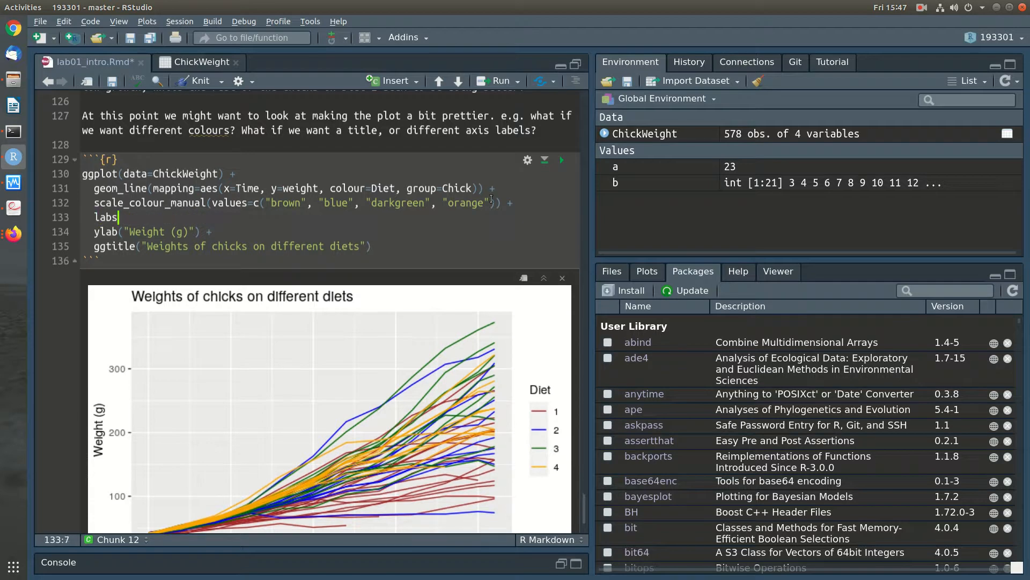
pyautogui.write('(')
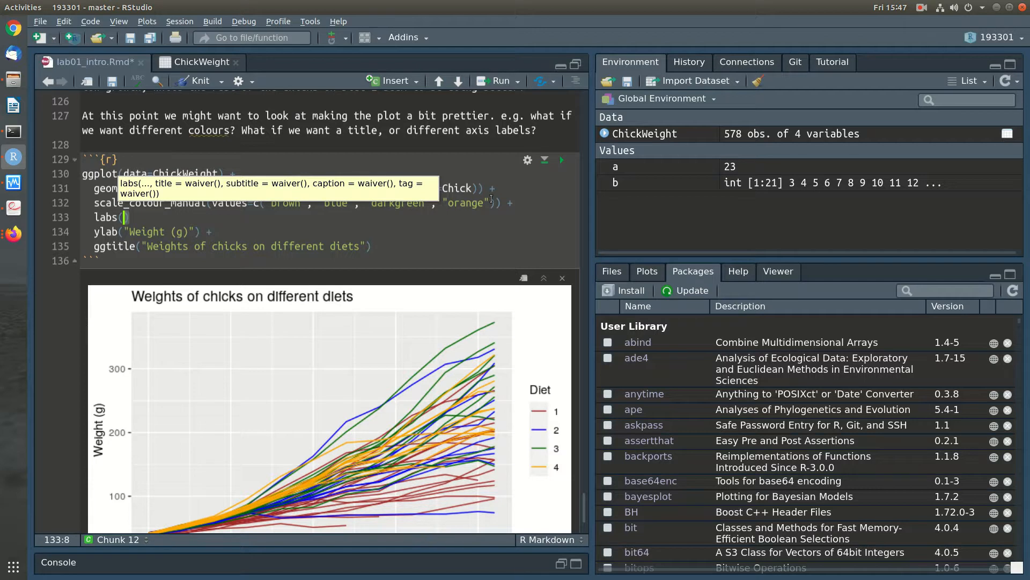
pyautogui.write('y = "Weight (g)",')
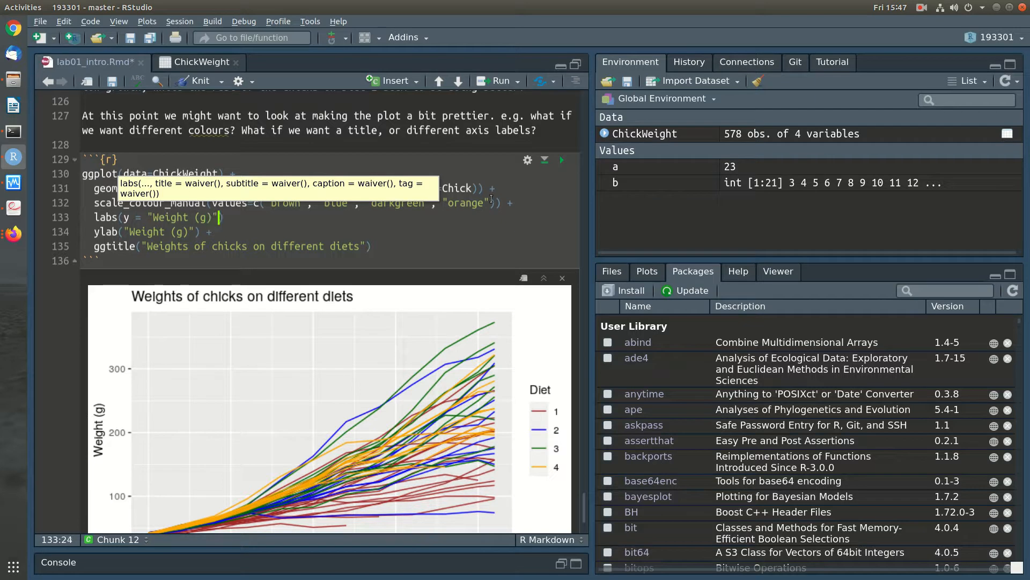
# Step: Add a title argument on a new line inside labs() and move the text "Weights of chicks on different diets" into it from ggtitle()
pyautogui.press('Return')
pyautogui.write('it')
pyautogui.press('BackSpace')
pyautogui.press('BackSpace')
pyautogui.write('title =')
pyautogui.press('Down')
pyautogui.press('Left')
pyautogui.press('Left')
pyautogui.press('Down')
pyautogui.press('Left')
pyautogui.press('Left')
pyautogui.press('Left')
pyautogui.hotkey('shift', 'End')
pyautogui.hotkey('shift', 'Left')
pyautogui.hotkey('ctrl', 'x')
pyautogui.press('Up')
pyautogui.press('Up')
pyautogui.press('Right')
pyautogui.press('Right')
pyautogui.press('Right')
pyautogui.press('Right')
pyautogui.press('Right')
pyautogui.hotkey('ctrl', 'v')
# Step: Delete the redundant ylab() and ggtitle() lines and rerun the plot command
pyautogui.press('Down')
pyautogui.press('Home')
pyautogui.hotkey('shift', 'Down')
pyautogui.hotkey('shift', 'Down')
pyautogui.press('Delete')
pyautogui.hotkey('ctrl', 'Return')
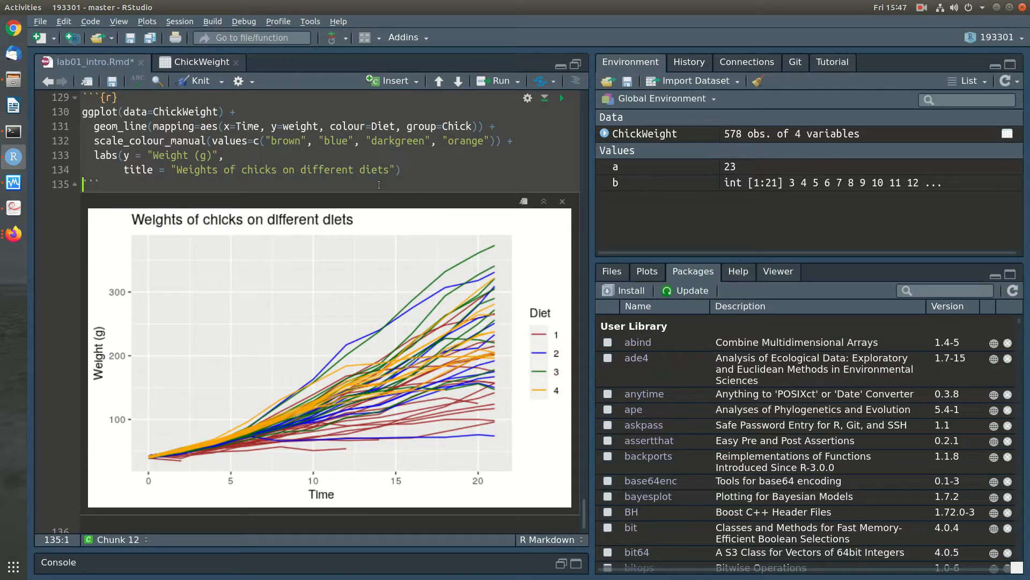
# Step: Add x = "Days" before the y argument in labs() and rerun the chunk
pyautogui.click(124, 155)
pyautogui.write('x = "Days",')
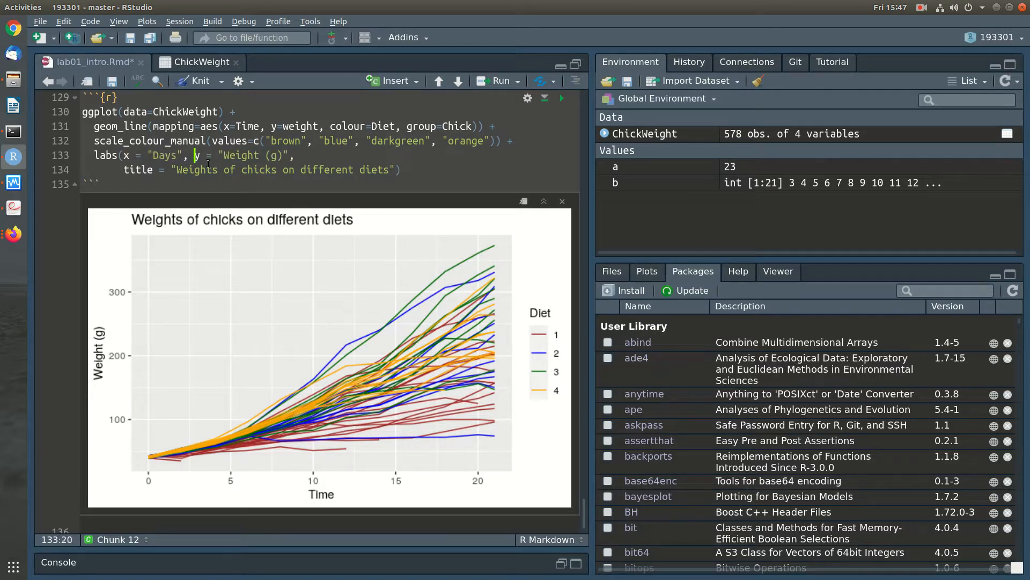
pyautogui.hotkey('ctrl', 'shift', 'Return')
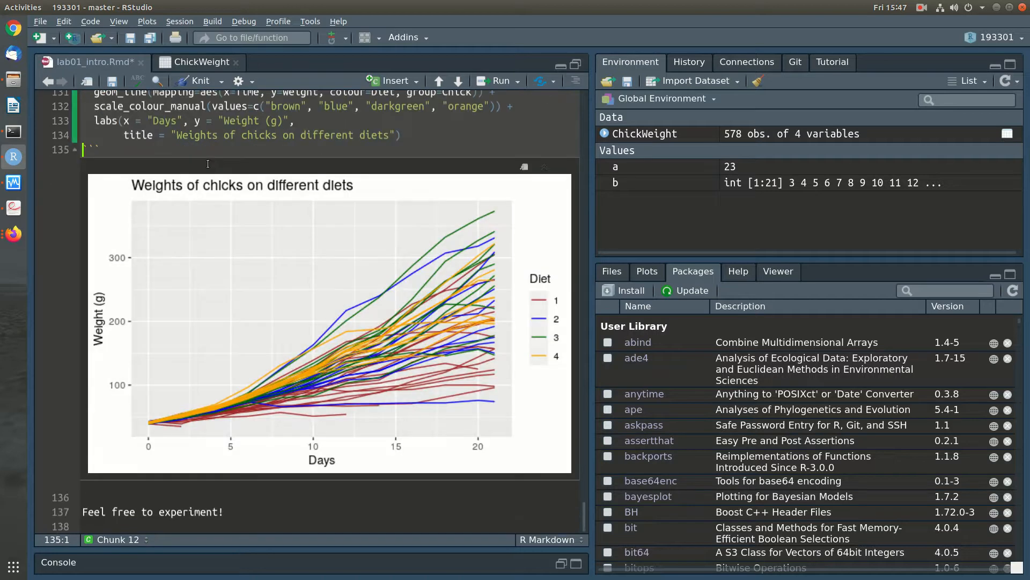
# Step: Review the parts of the final plot code, highlighting the ggplot and geom_line lines, the labs() call and scale_colour_manual in turn
pyautogui.scroll(2, 232, 208)
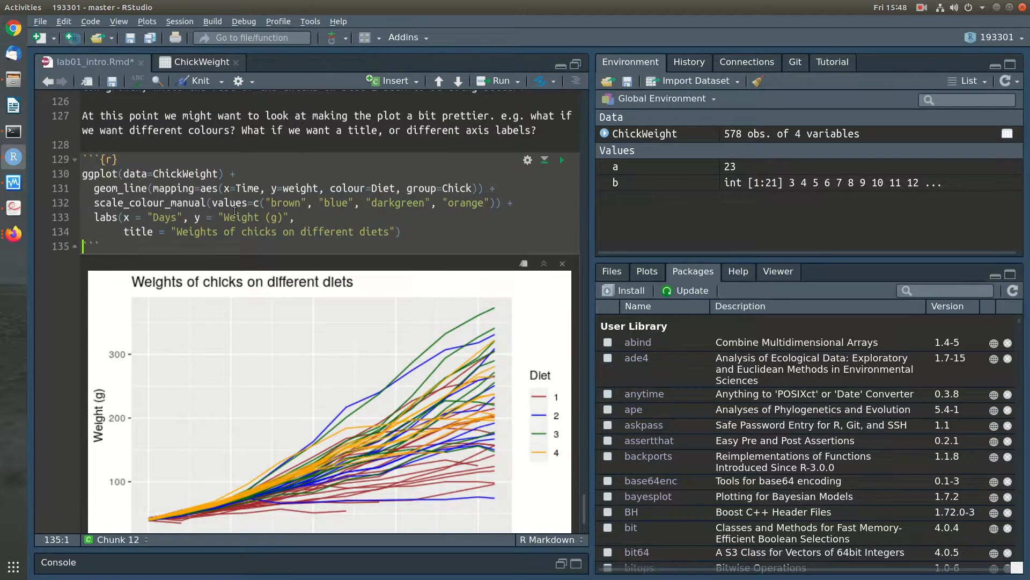
pyautogui.press('Right')
pyautogui.press('Right')
pyautogui.press('Right')
pyautogui.moveTo(486, 188); pyautogui.dragTo(82, 173)
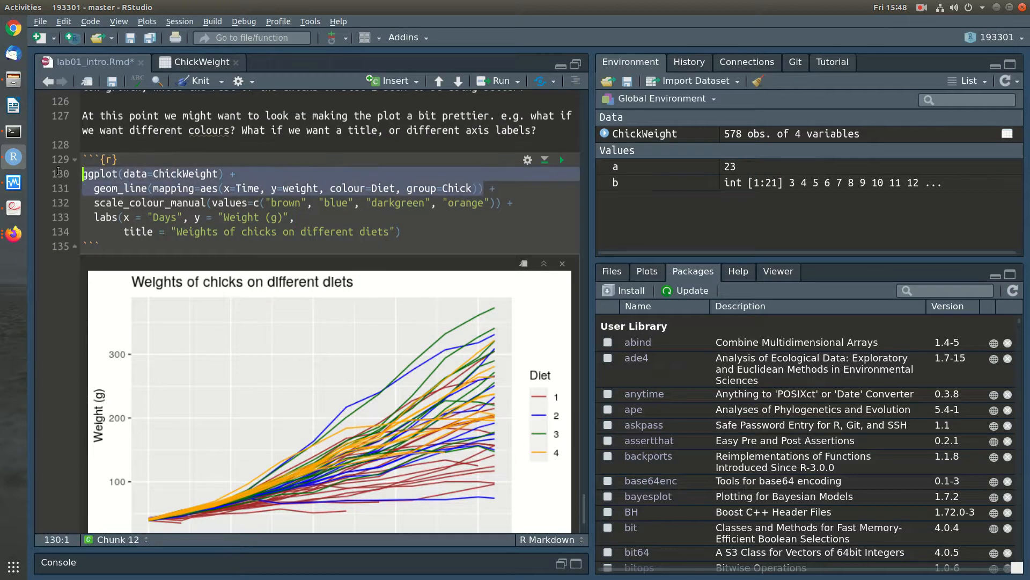
pyautogui.moveTo(94, 216); pyautogui.dragTo(434, 231)
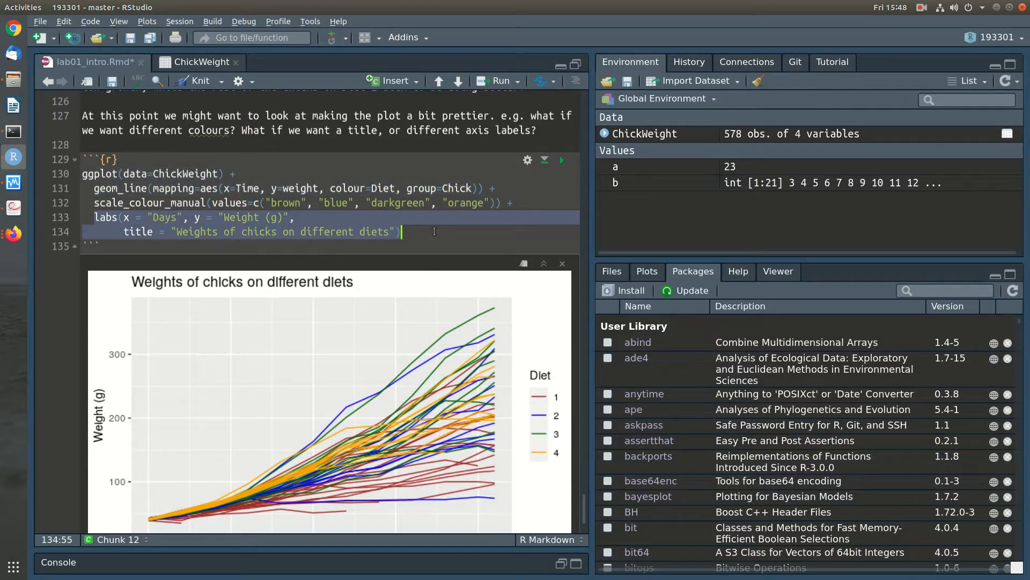
pyautogui.click(434, 231)
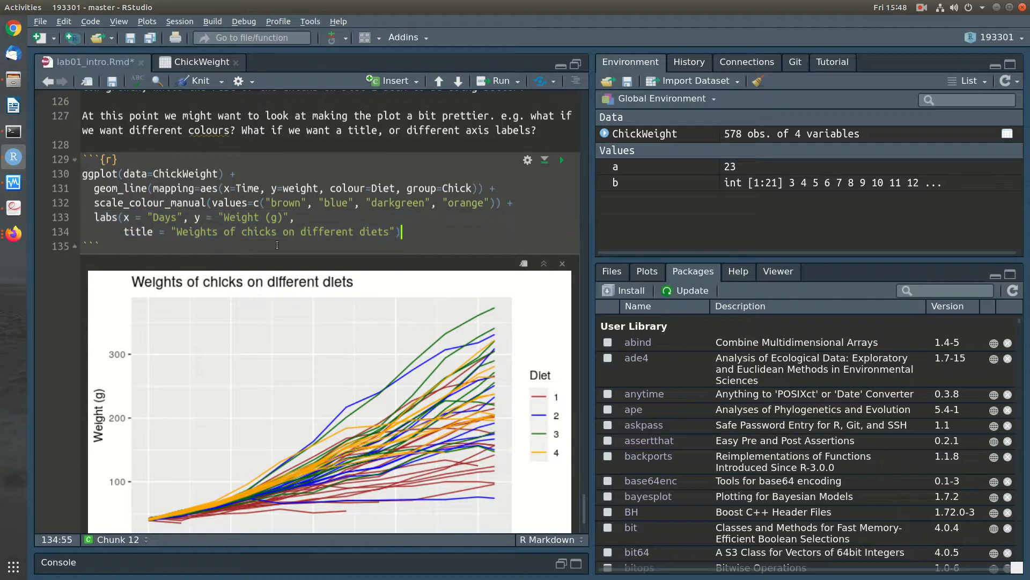
pyautogui.moveTo(93, 202); pyautogui.dragTo(206, 203)
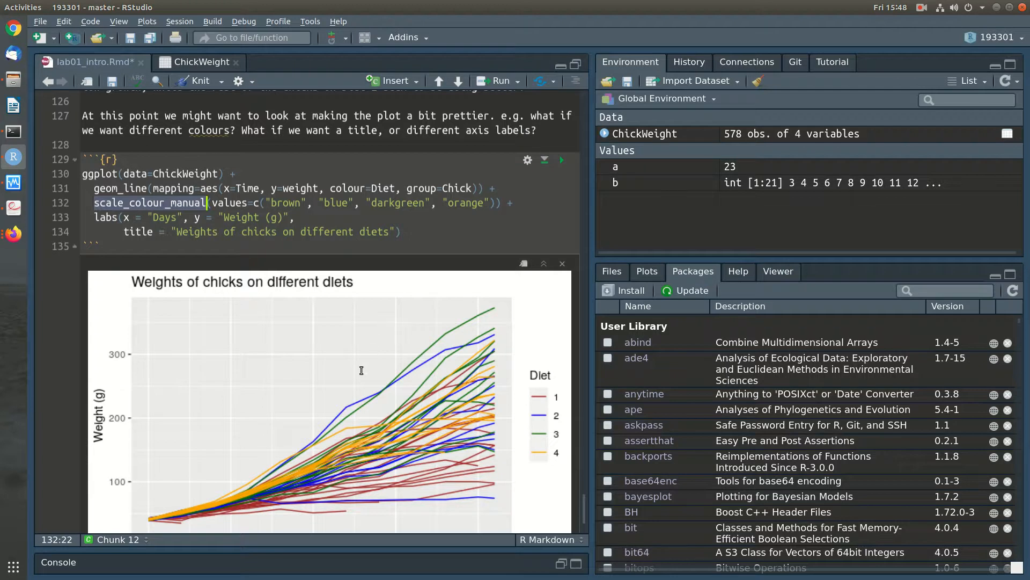
# Step: Look over the finished plot and open the help documentation for scale_colour_manual
pyautogui.scroll(-2, 361, 371)
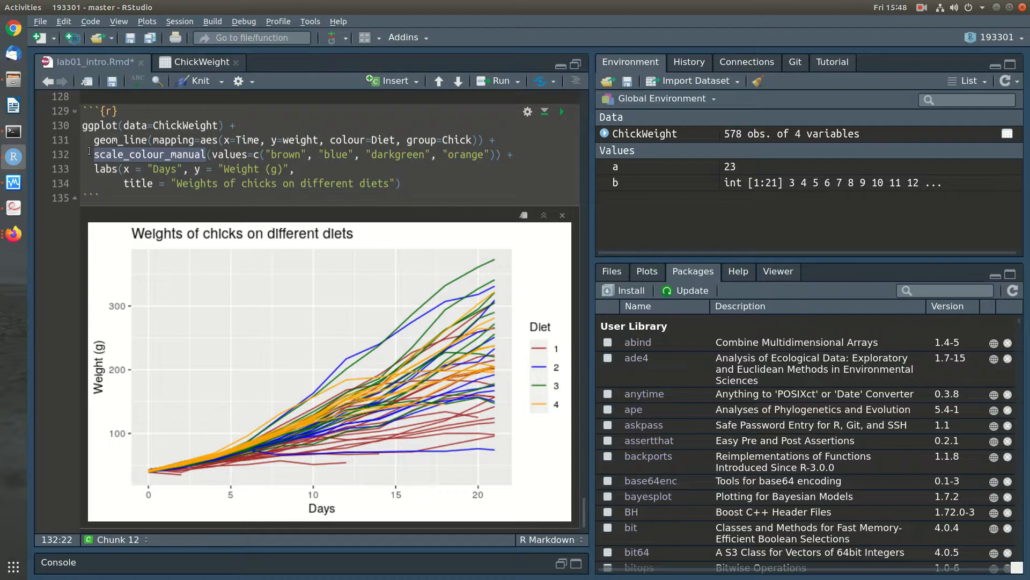
pyautogui.click(166, 156)
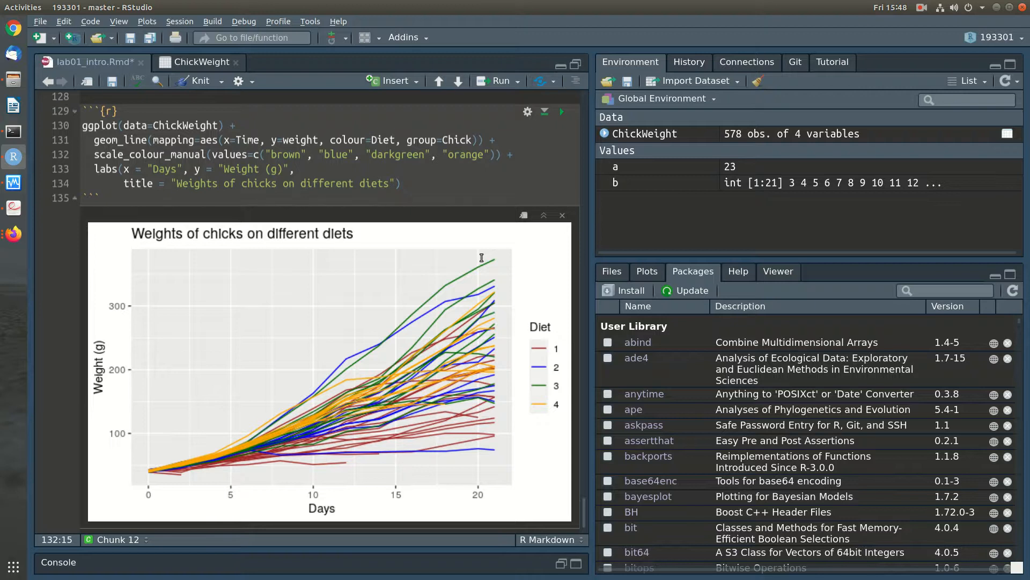
pyautogui.scroll(1, 481, 258)
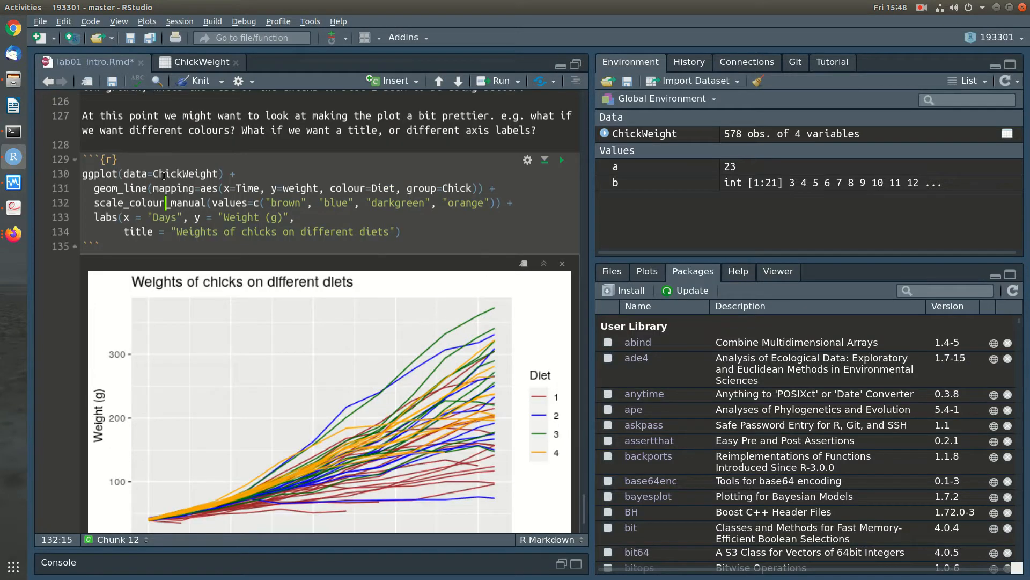
pyautogui.moveTo(165, 203); pyautogui.dragTo(208, 203)
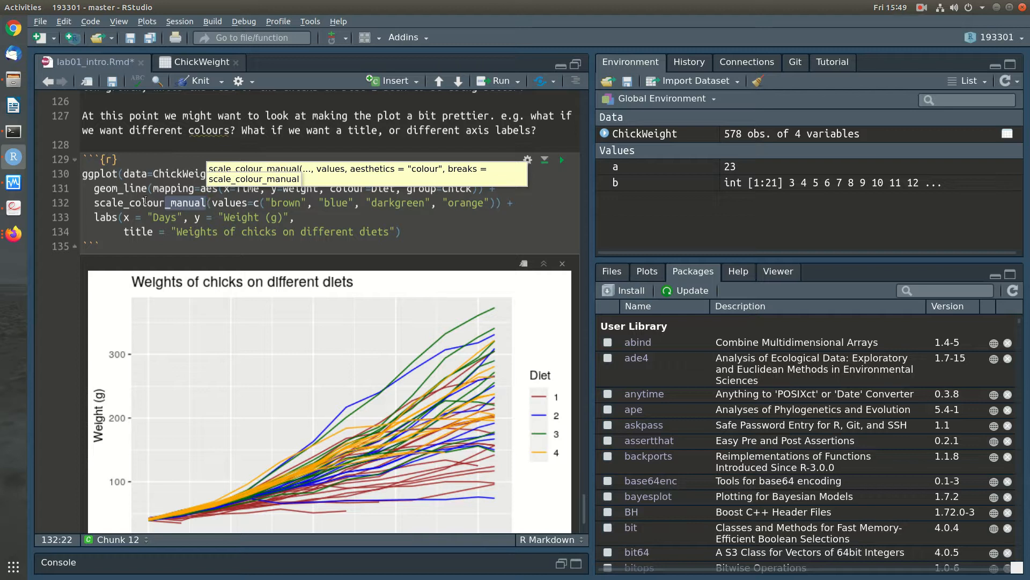
pyautogui.click(144, 203)
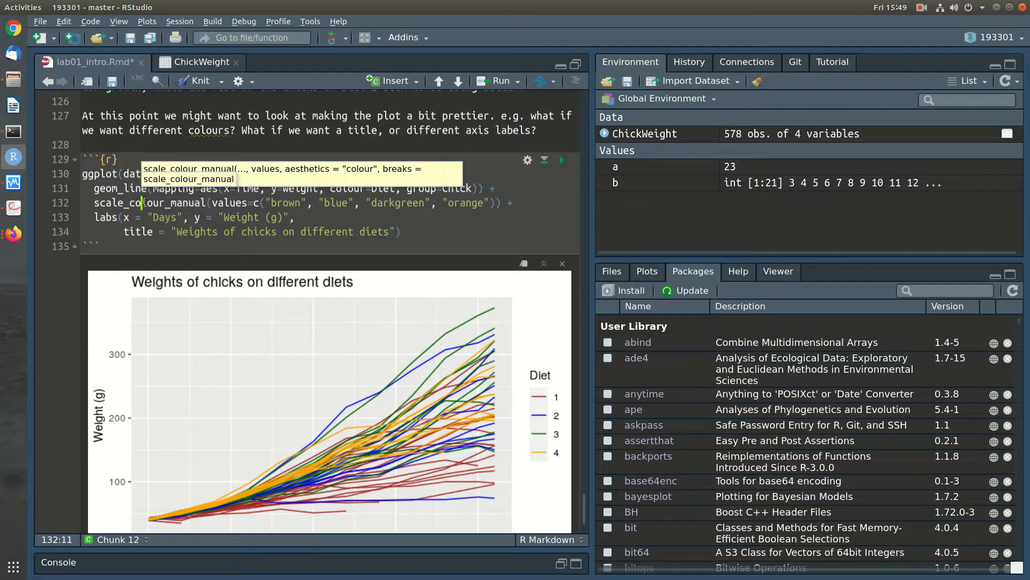
pyautogui.press('F1')
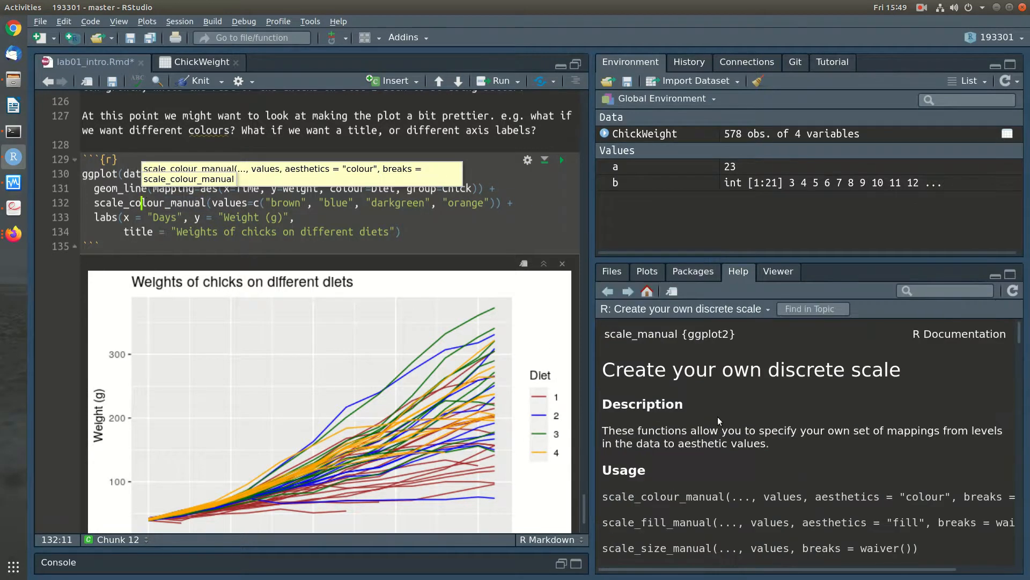
# Step: Read through the scale_colour_manual help page, including its usage, arguments, details, color blindness and examples sections
pyautogui.scroll(-4, 713, 433)
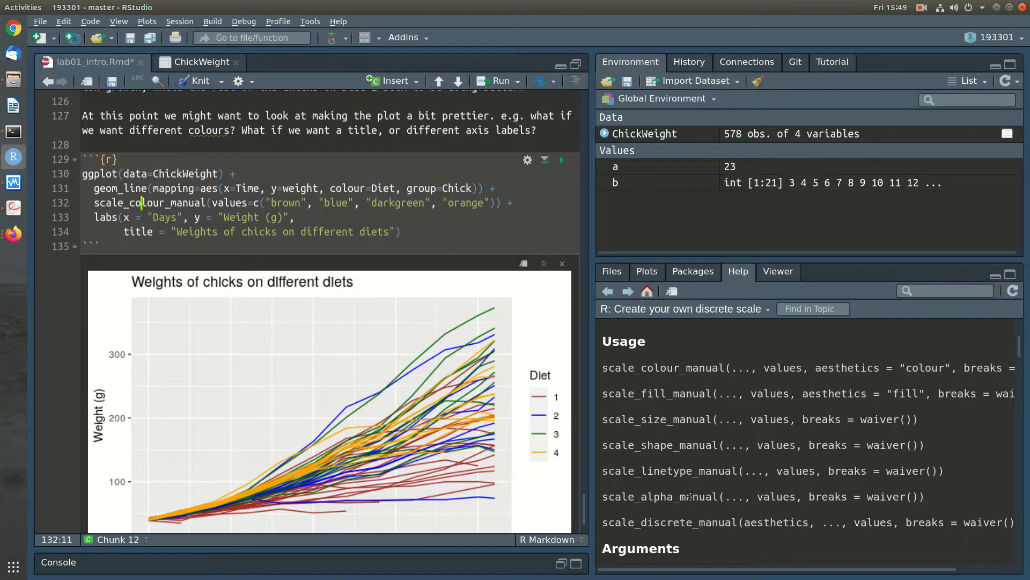
pyautogui.scroll(-15, 689, 495)
pyautogui.scroll(-15, 690, 494)
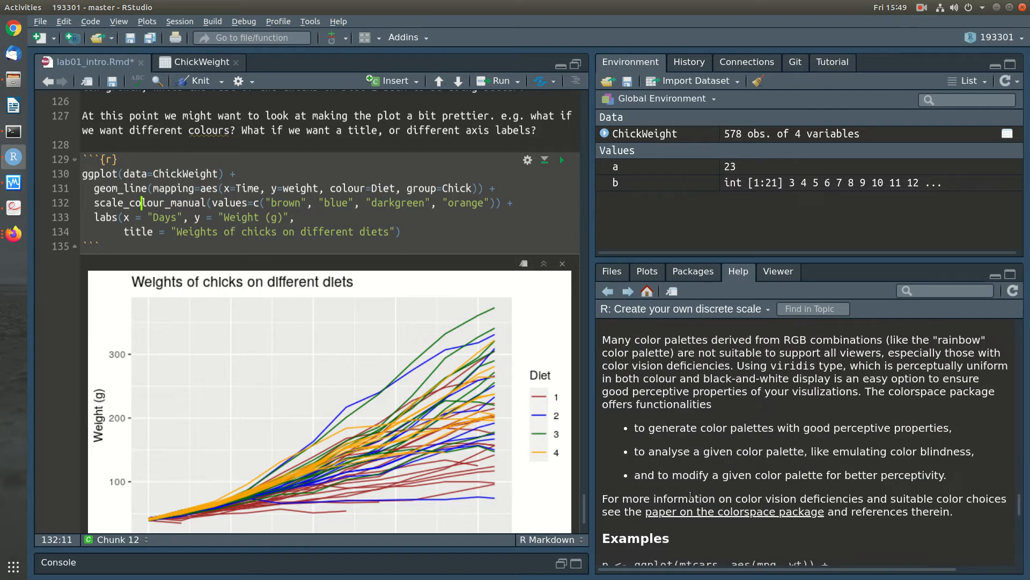
pyautogui.scroll(-3, 691, 495)
pyautogui.scroll(5, 691, 494)
pyautogui.scroll(3, 690, 495)
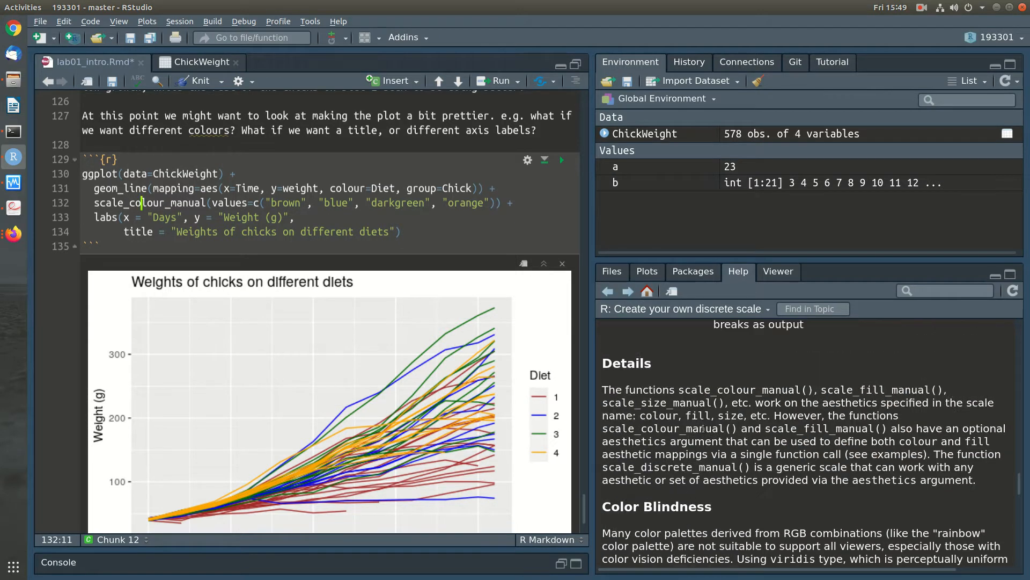
pyautogui.scroll(-10, 703, 428)
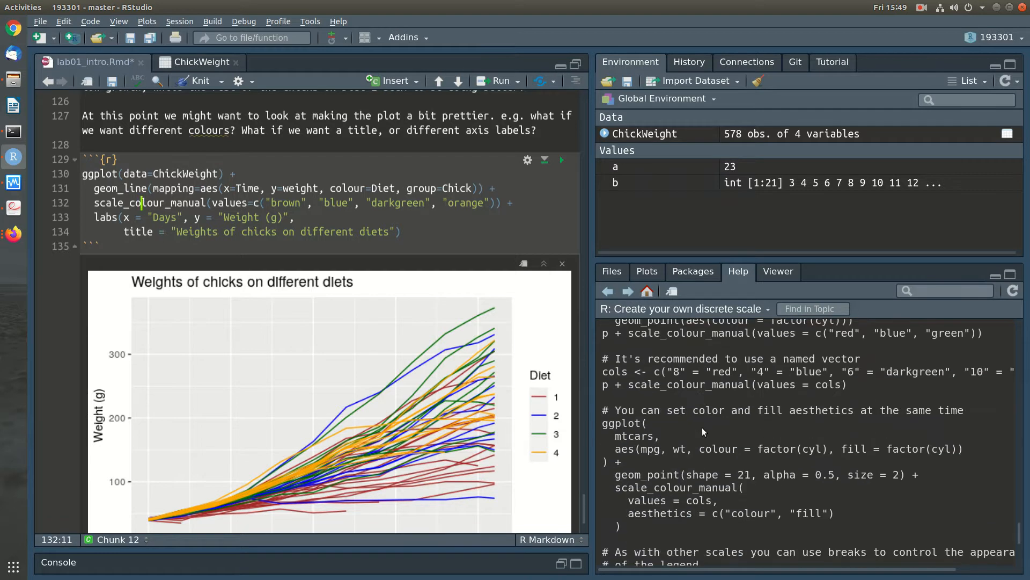
pyautogui.scroll(3, 702, 427)
pyautogui.scroll(4, 702, 427)
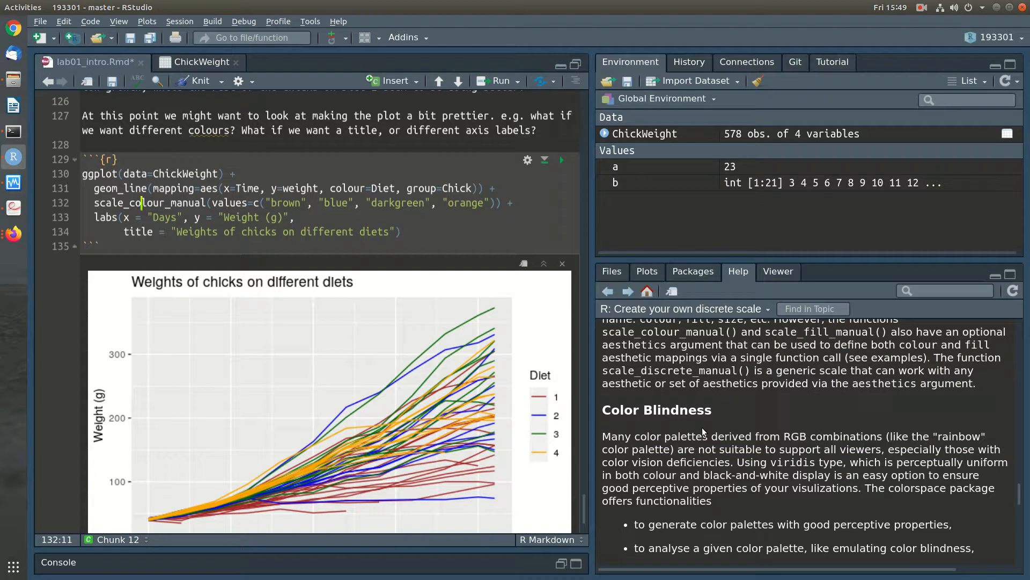
pyautogui.scroll(8, 809, 471)
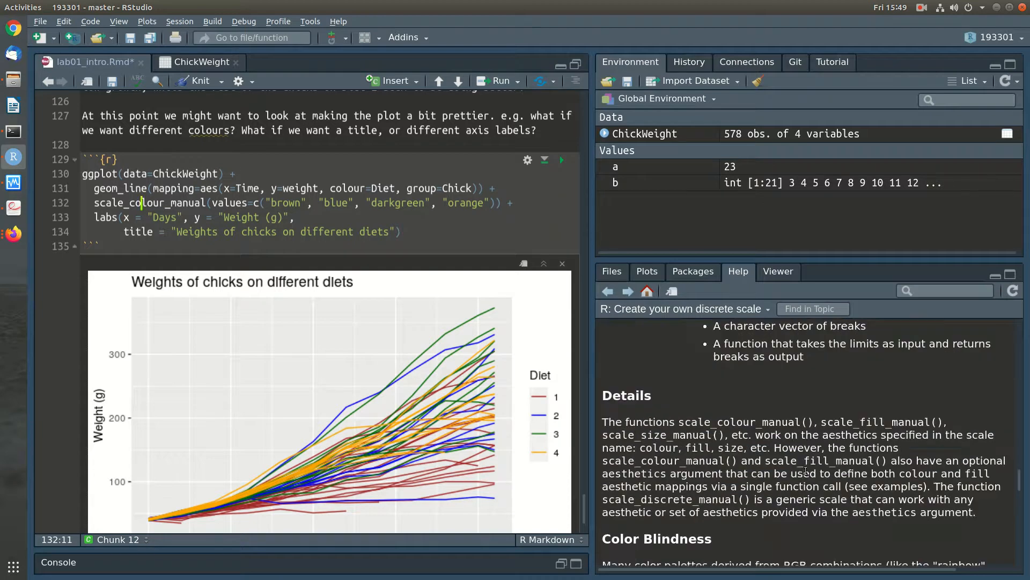
pyautogui.scroll(10, 805, 470)
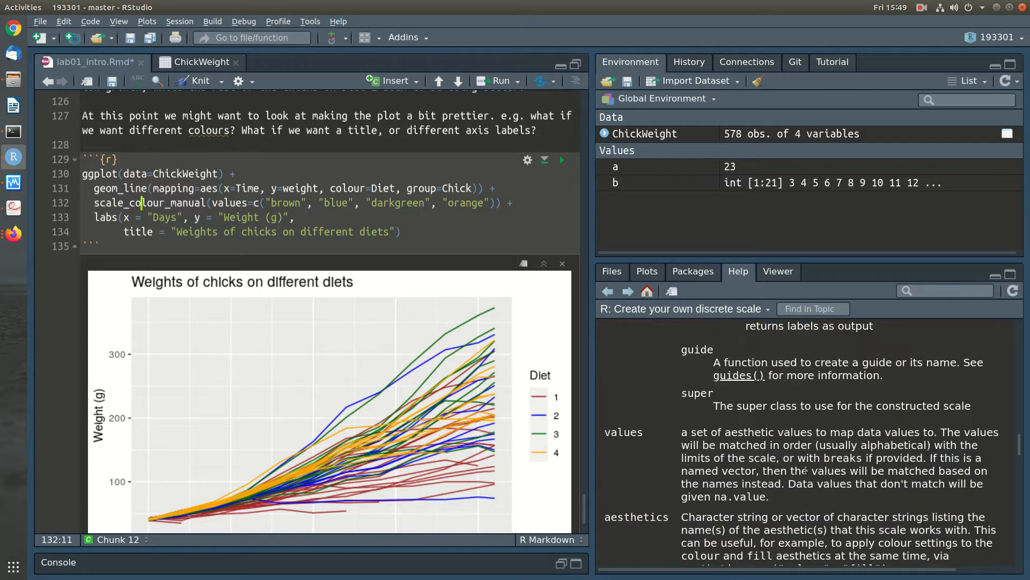
pyautogui.scroll(10, 805, 471)
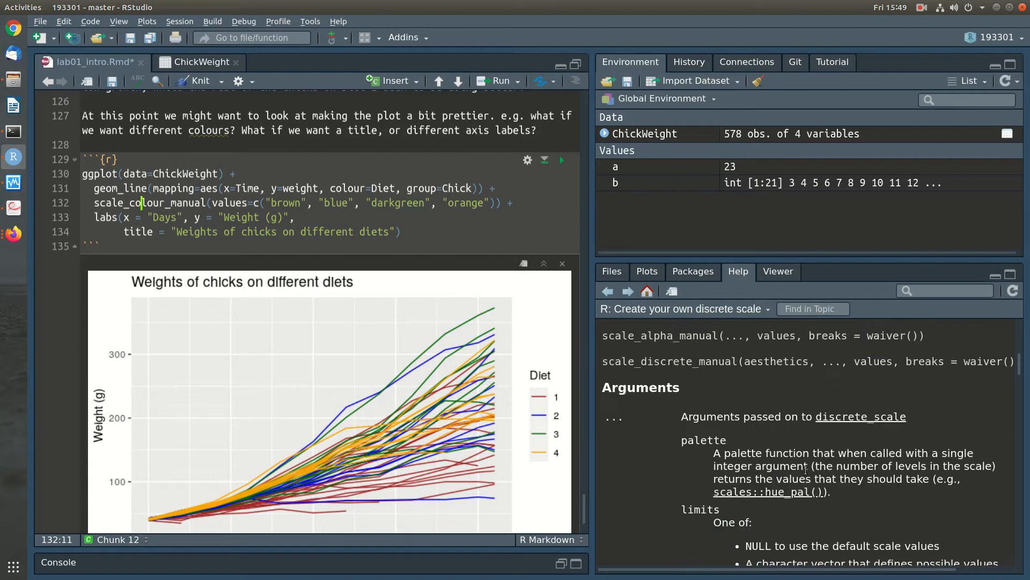
pyautogui.scroll(6, 805, 470)
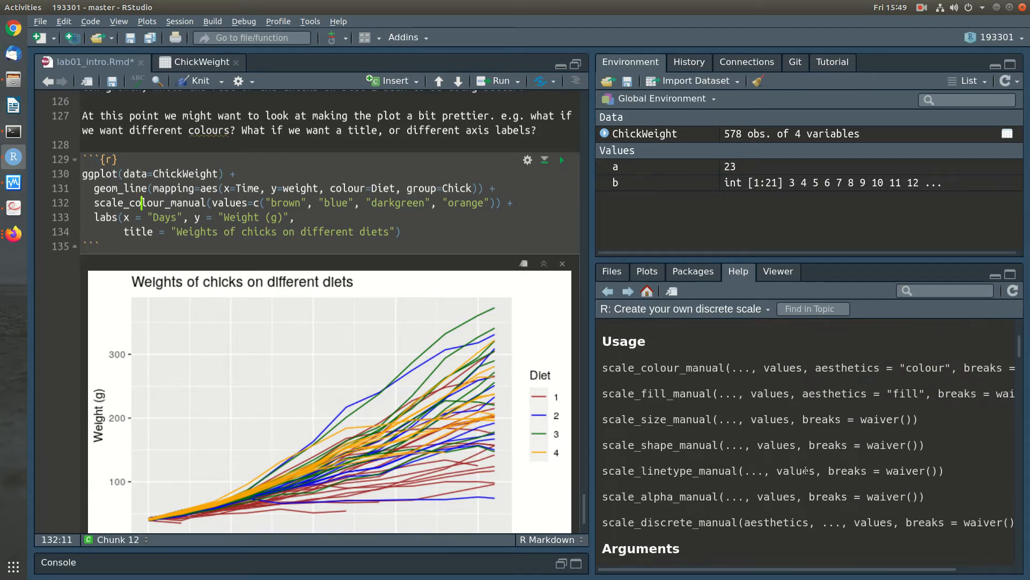
pyautogui.scroll(-1, 806, 470)
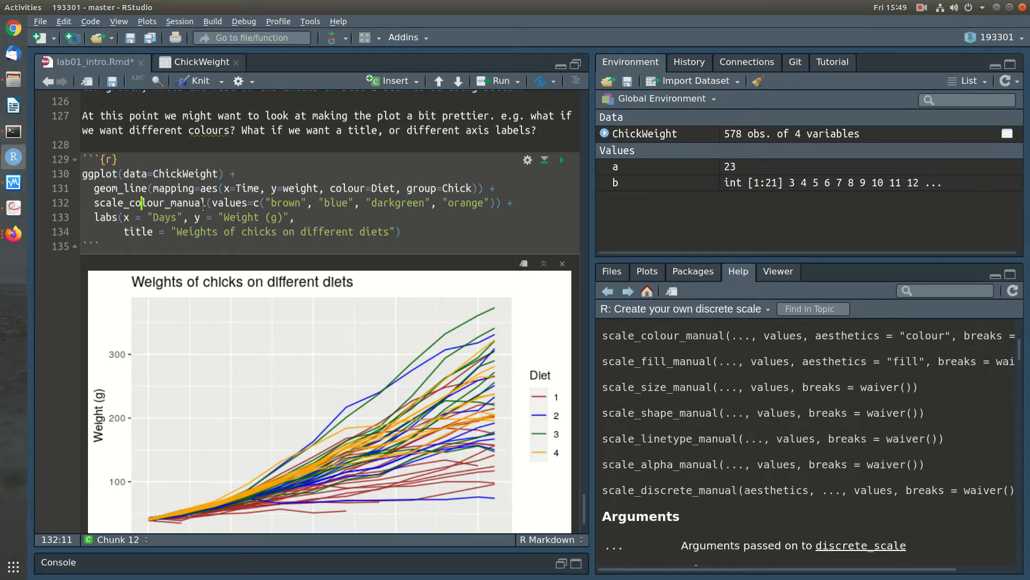
# Step: Remove "manual" from scale_colour_manual and browse the suggested scale_colour_ functions and their descriptions, such as grey, hue, gradient and brewer
pyautogui.moveTo(207, 203); pyautogui.dragTo(171, 205)
pyautogui.press('BackSpace')
pyautogui.press('Tab')
pyautogui.click(220, 310)
pyautogui.scroll(-5, 220, 310)
pyautogui.scroll(-3, 220, 311)
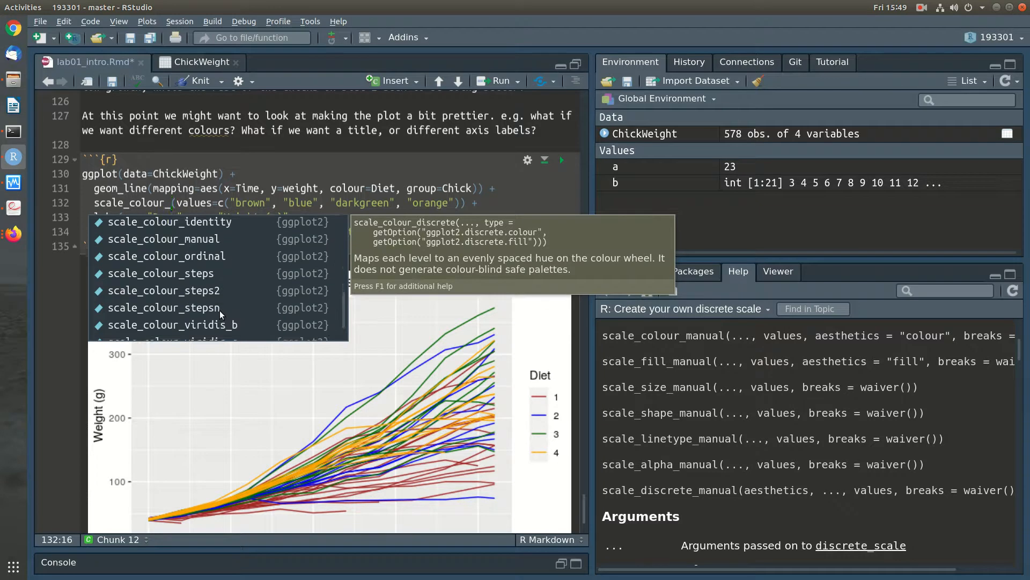
pyautogui.click(215, 328)
pyautogui.click(224, 262)
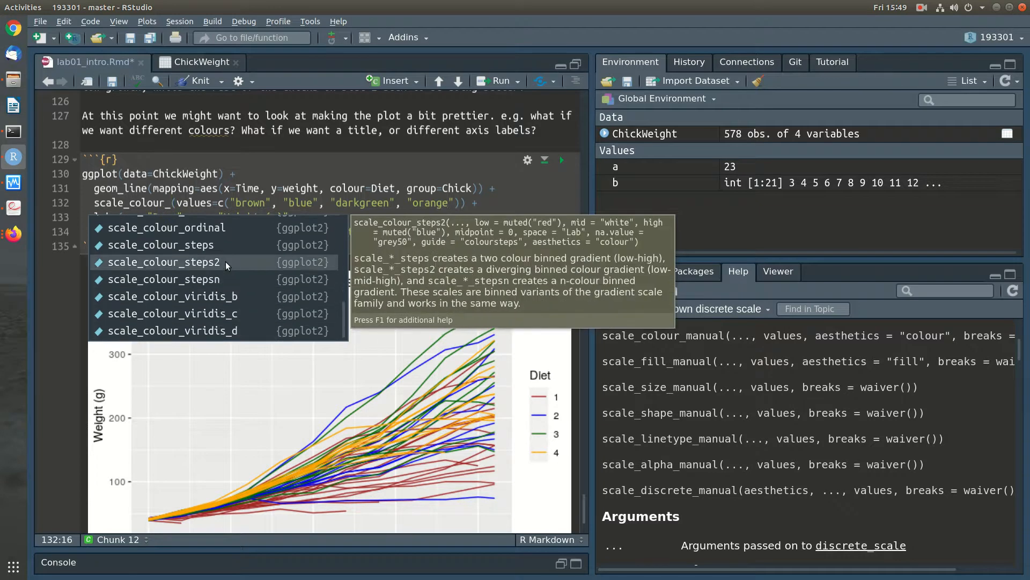
pyautogui.scroll(3, 224, 263)
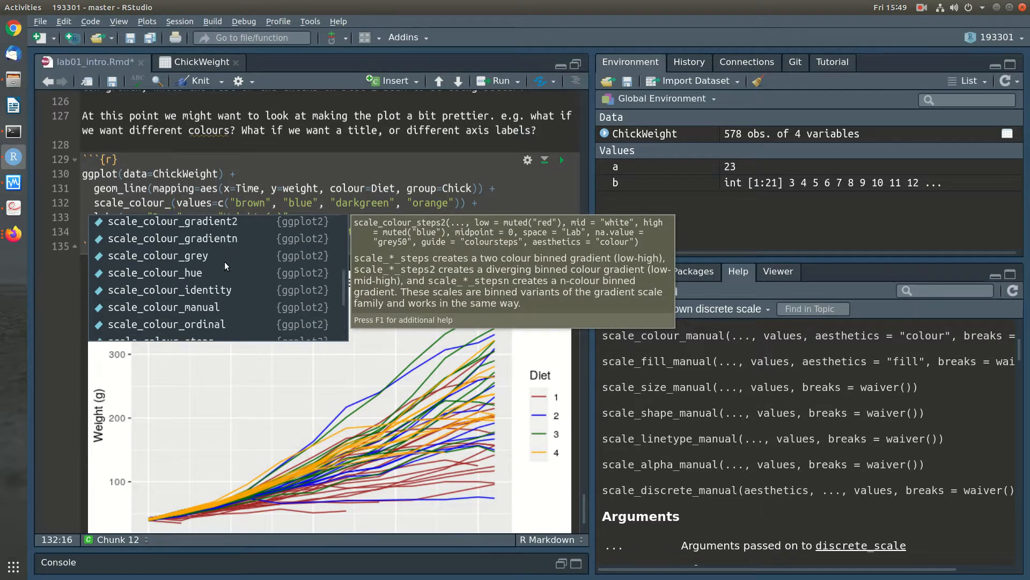
pyautogui.click(152, 249)
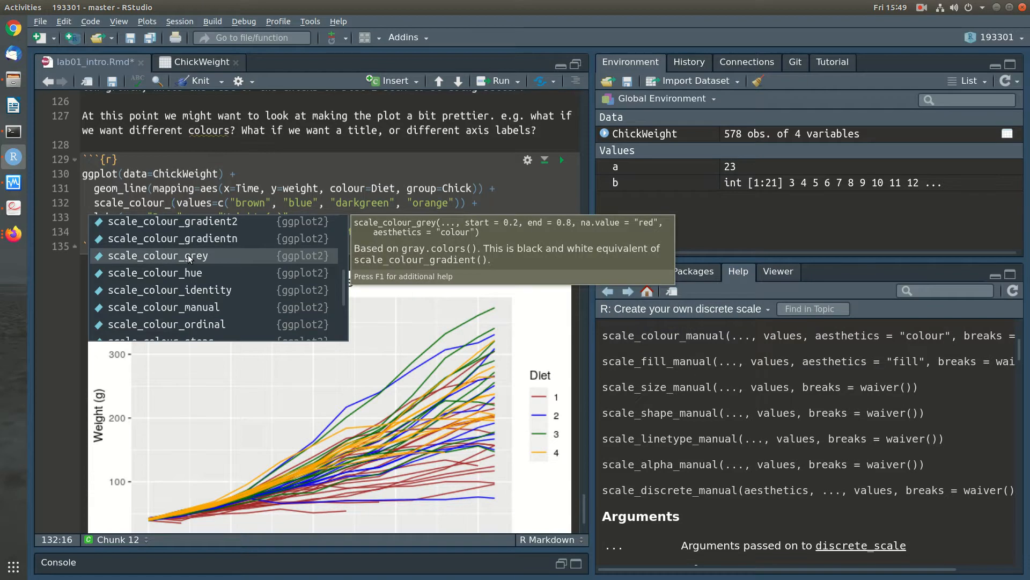
pyautogui.click(182, 272)
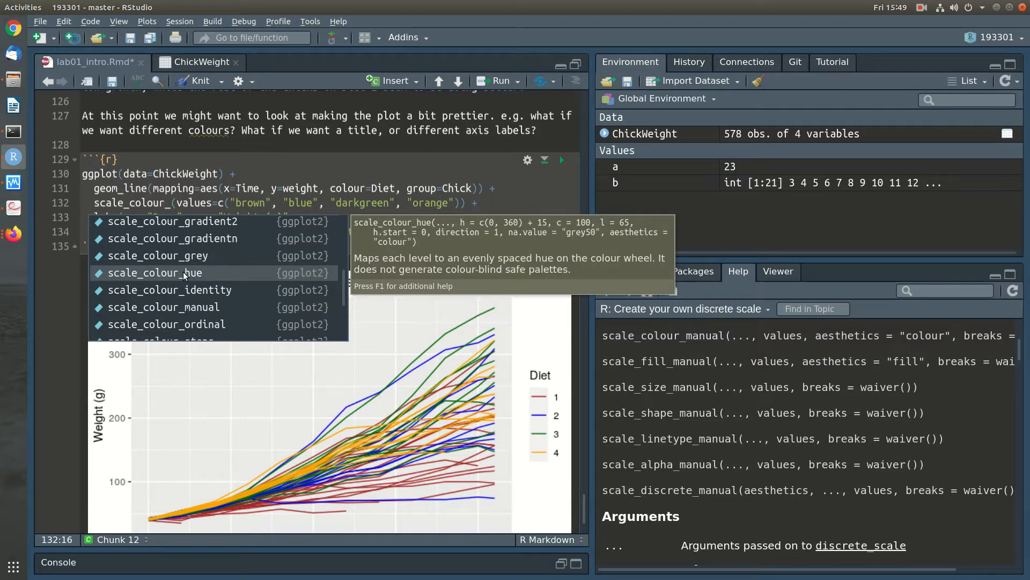
pyautogui.scroll(3, 183, 271)
pyautogui.click(189, 299)
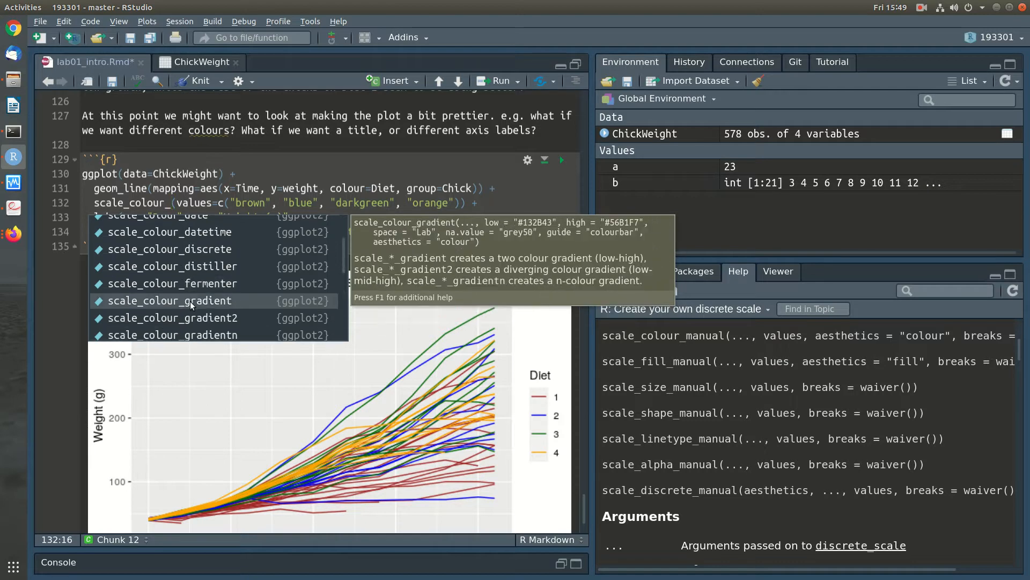
pyautogui.scroll(2, 209, 300)
pyautogui.click(201, 303)
pyautogui.click(218, 278)
pyautogui.scroll(1, 220, 273)
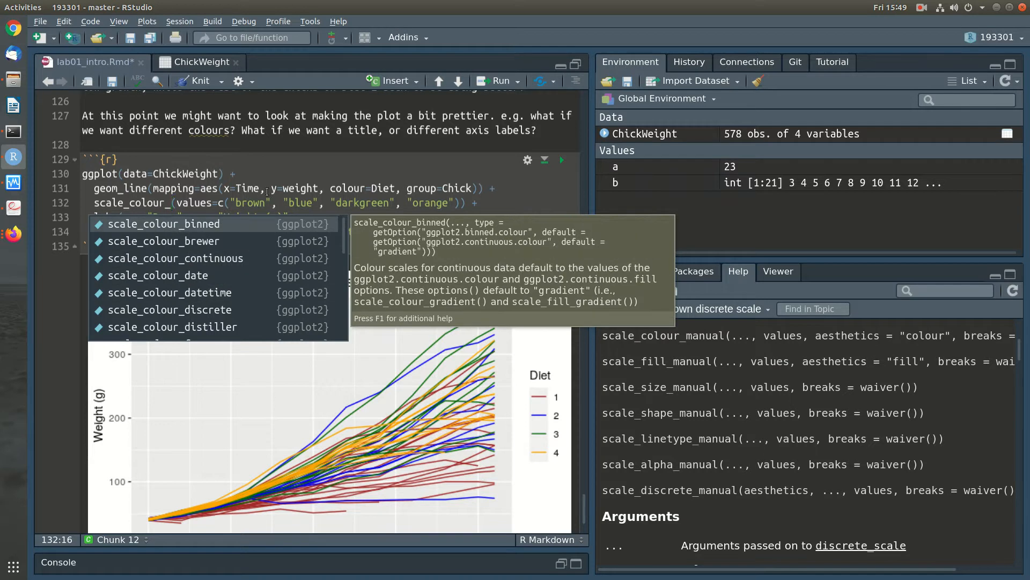
pyautogui.click(166, 242)
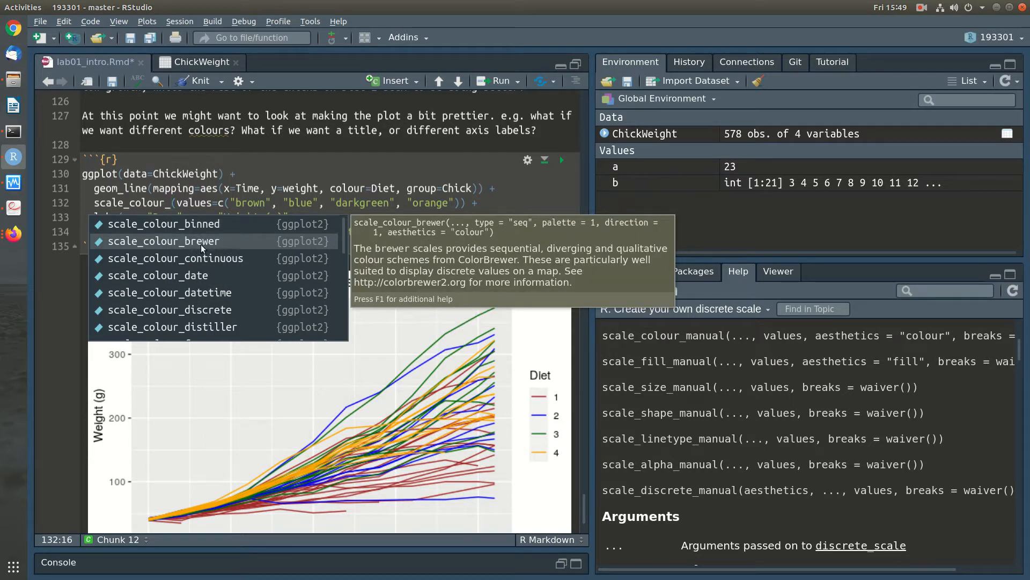
# Step: Dismiss the suggestions and restore the function name to scale_colour_manual
pyautogui.click(207, 190)
pyautogui.click(171, 203)
pyautogui.write('manual')
pyautogui.press('Right')
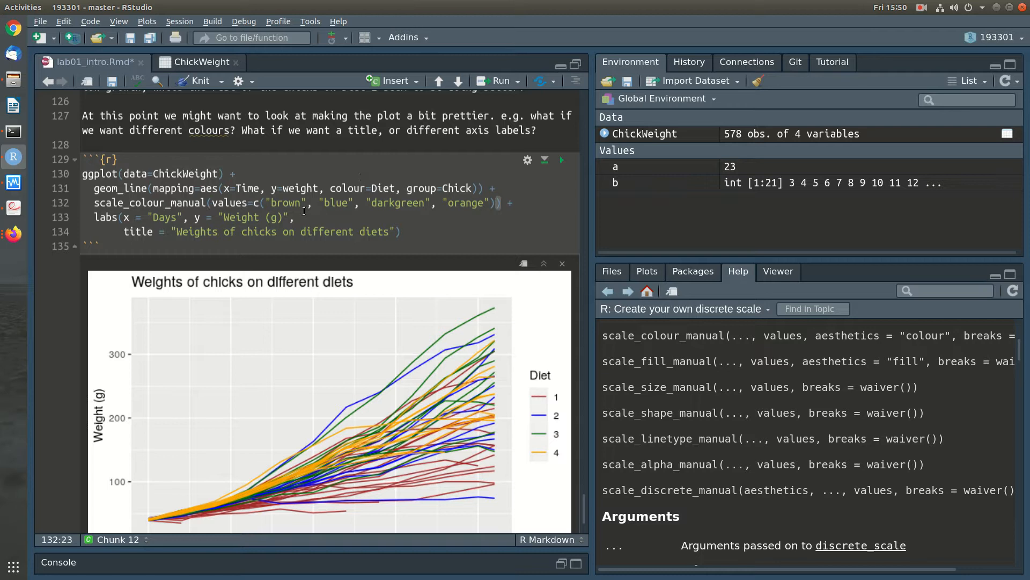
# Step: Replace "brown" with "pink" in the scale_colour_manual values and rerun the chunk
pyautogui.click(408, 217)
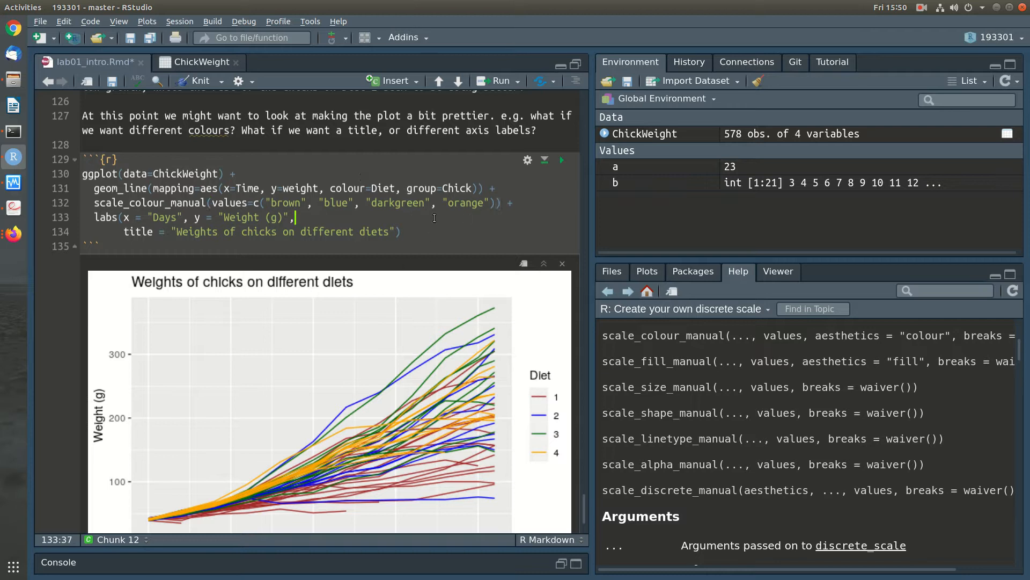
pyautogui.doubleClick(285, 198)
pyautogui.write('pink')
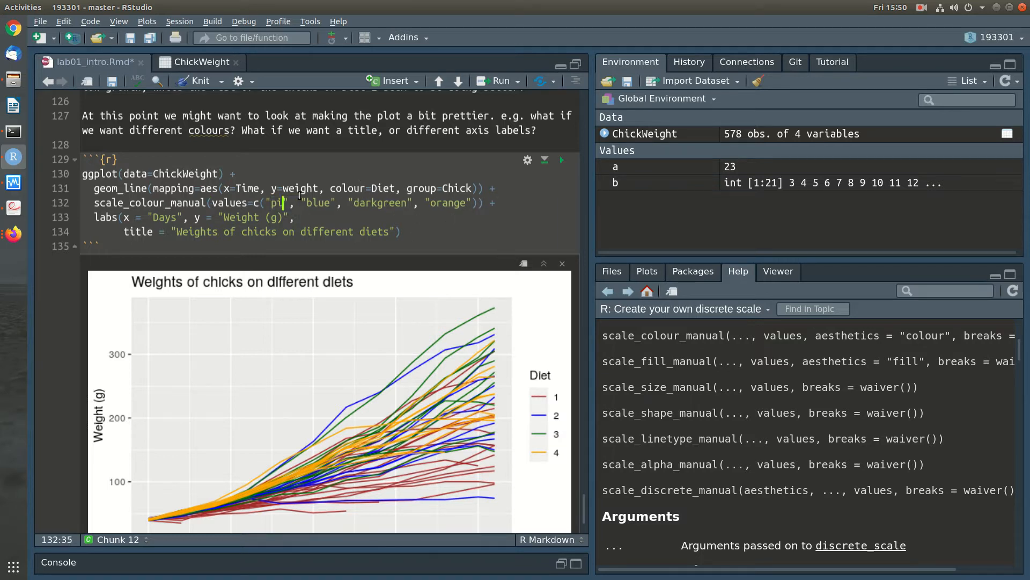
pyautogui.hotkey('ctrl', 'shift', 'Return')
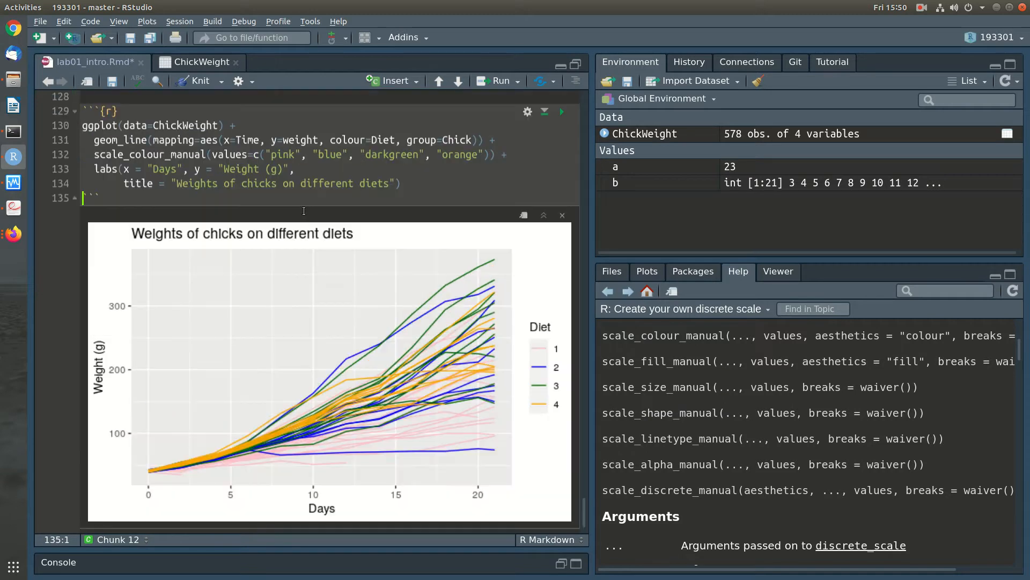
# Step: Try "darkpink" as the first colour in scale_colour_manual by rerunning the chunk with it
pyautogui.click(272, 155)
pyautogui.write('dark')
pyautogui.hotkey('ctrl', 'shift', 'Return')
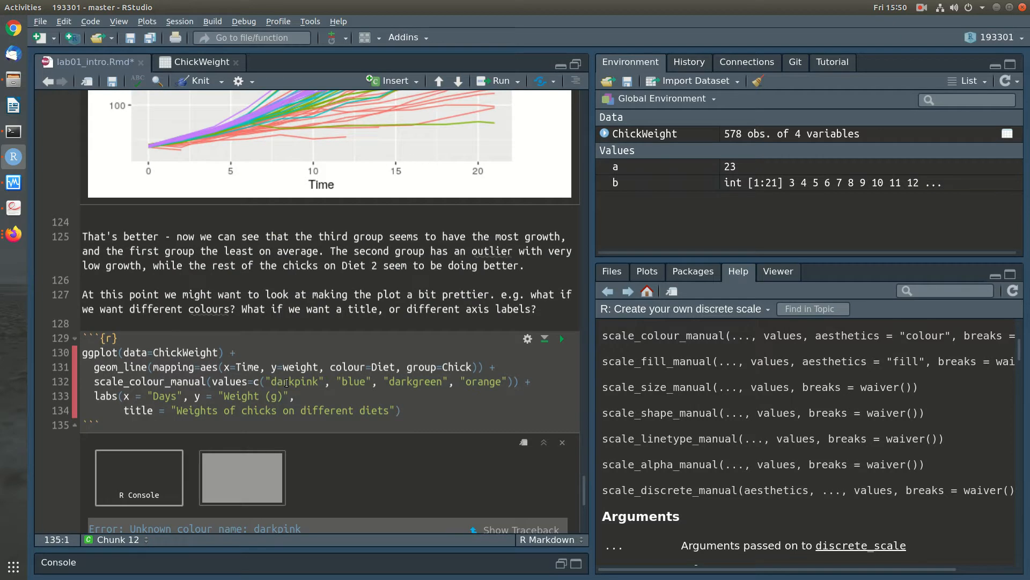
# Step: Set the first colour in scale_colour_manual to "purple" and rerun the plot command
pyautogui.moveTo(294, 381); pyautogui.dragTo(270, 383)
pyautogui.write('purpo')
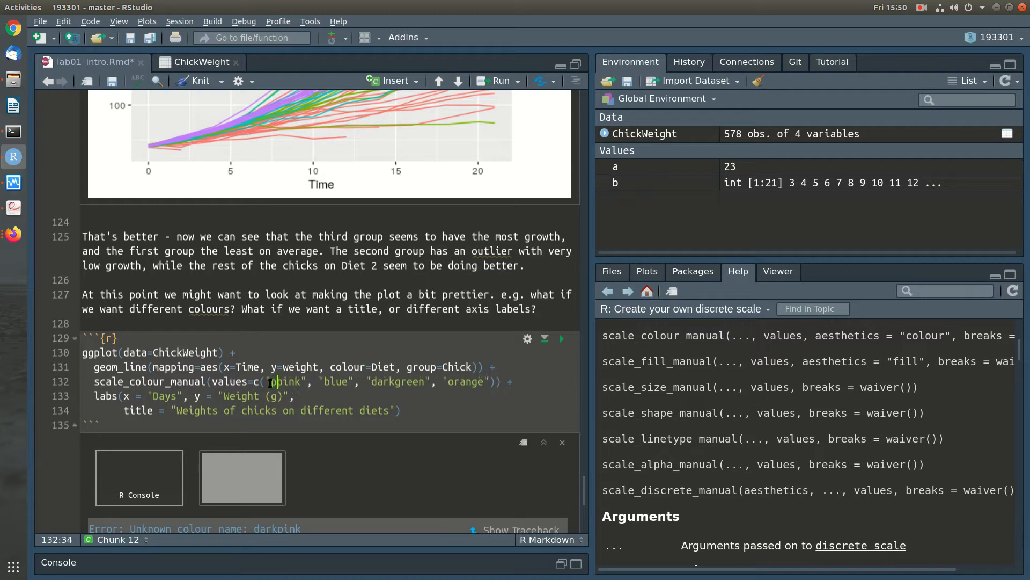
pyautogui.press('BackSpace')
pyautogui.write('le')
pyautogui.hotkey('shift', 'Right')
pyautogui.hotkey('shift', 'Right')
pyautogui.hotkey('shift', 'Right')
pyautogui.hotkey('shift', 'Right')
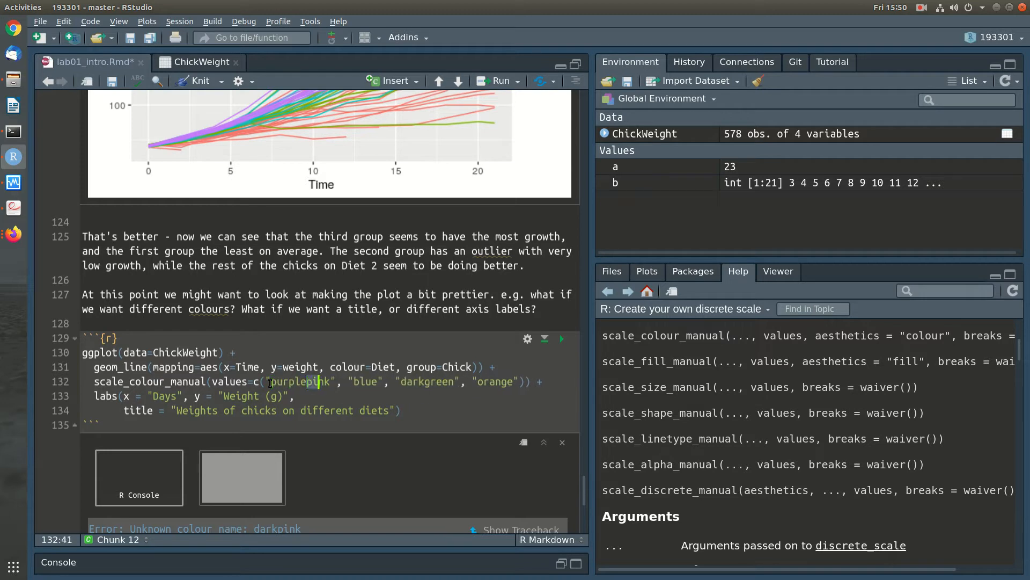
pyautogui.press('Delete')
pyautogui.hotkey('ctrl', 'Return')
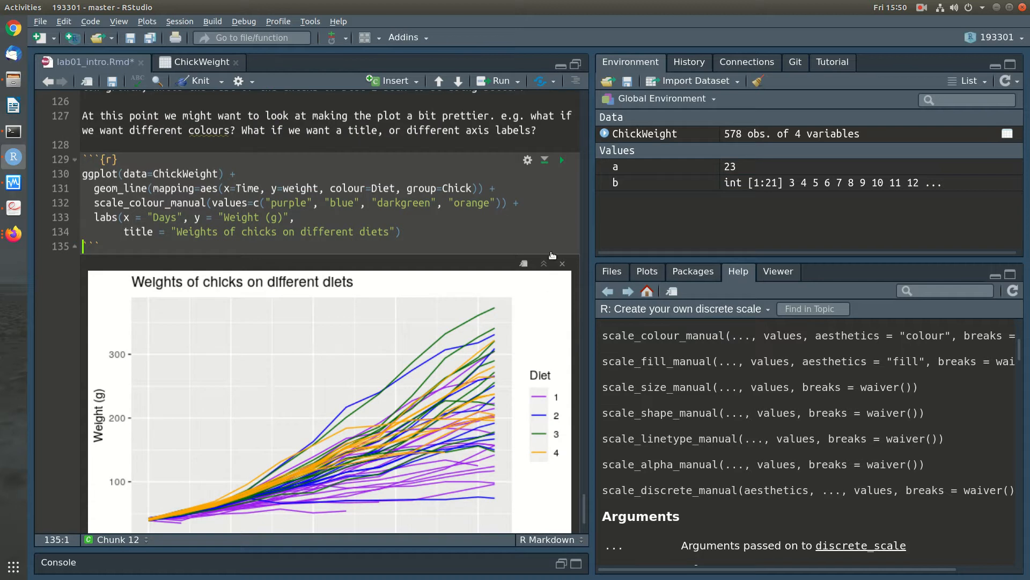
# Step: Add a colours() call on a new line after the labs() call in the plot chunk
pyautogui.doubleClick(480, 203)
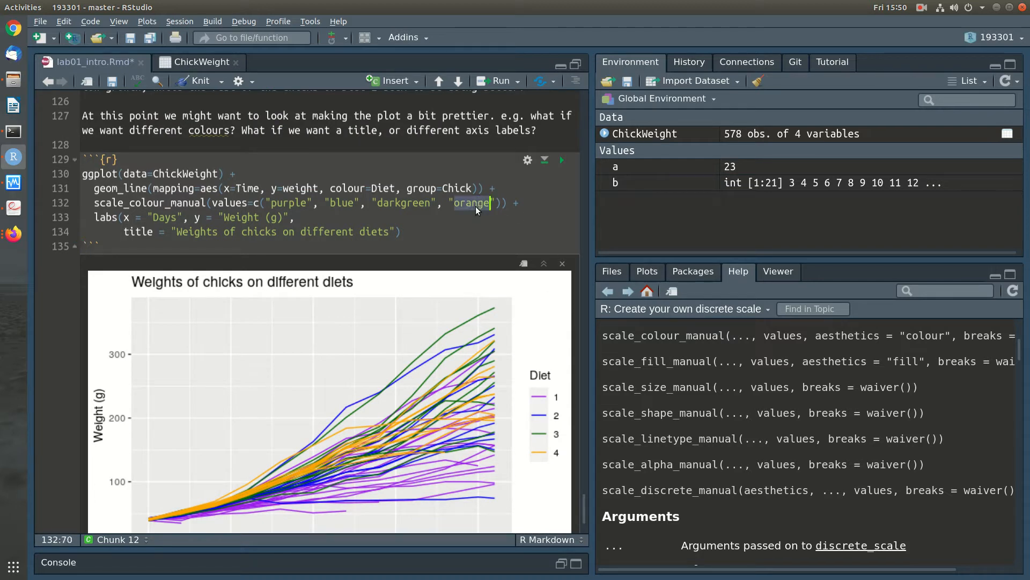
pyautogui.click(478, 203)
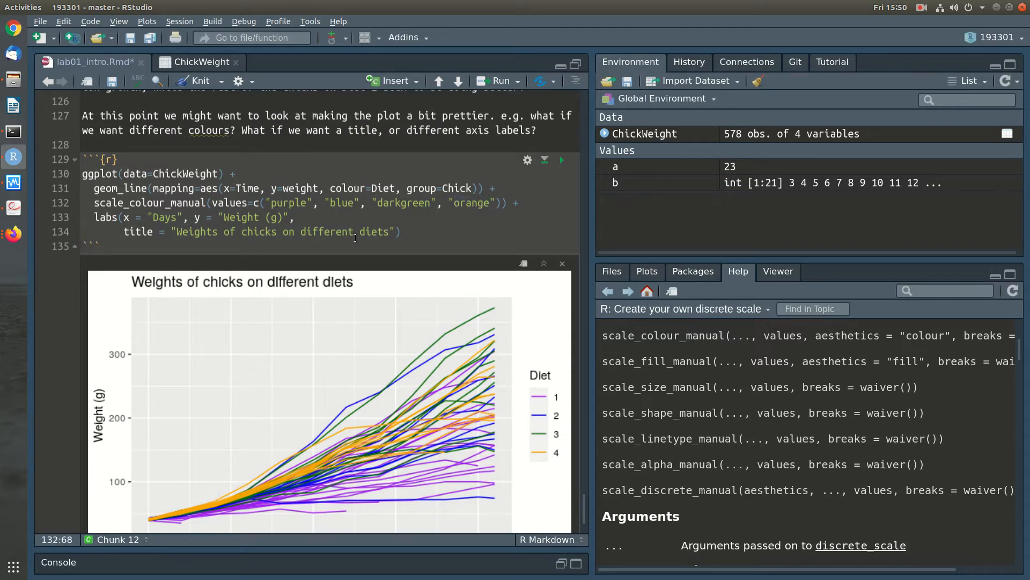
pyautogui.click(439, 229)
pyautogui.press('Return')
pyautogui.write('colours')
pyautogui.hotkey('ctrl', 'Return')
pyautogui.press('End')
pyautogui.write('()')
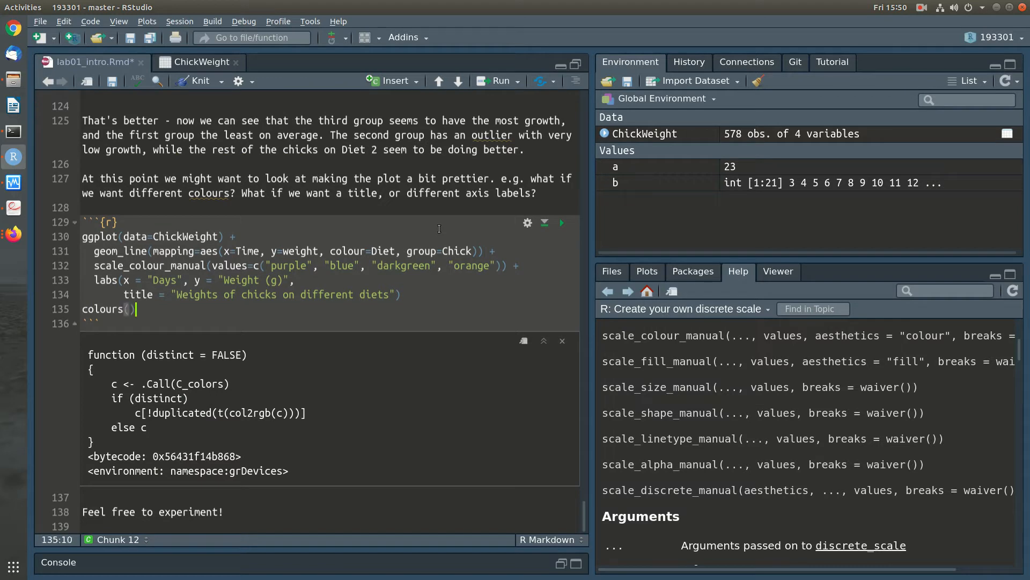
# Step: Run the colours() call and look through the list of available colour names
pyautogui.hotkey('ctrl', 'Return')
pyautogui.scroll(-6, 359, 327)
pyautogui.scroll(-15, 359, 326)
pyautogui.scroll(-6, 359, 327)
pyautogui.scroll(5, 359, 327)
pyautogui.scroll(-7, 357, 280)
pyautogui.scroll(-11, 356, 280)
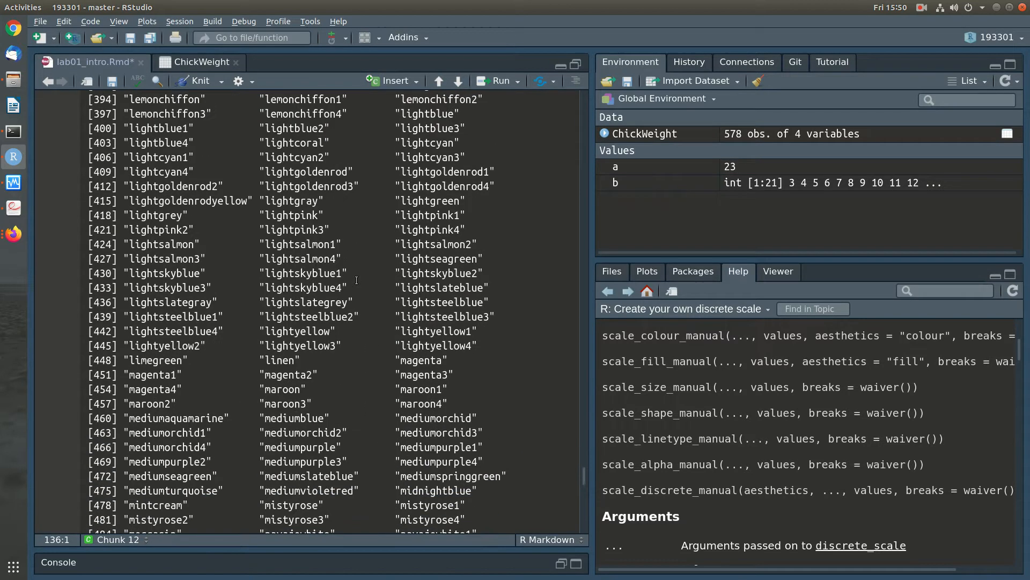
pyautogui.scroll(-3, 356, 280)
pyautogui.scroll(2, 356, 280)
# Step: Copy seashell2 from the colour list over "darkgreen" in scale_colour_manual and rerun the chunk
pyautogui.moveTo(267, 206); pyautogui.dragTo(316, 205)
pyautogui.hotkey('ctrl', 'c')
pyautogui.scroll(20, 361, 225)
pyautogui.scroll(18, 361, 225)
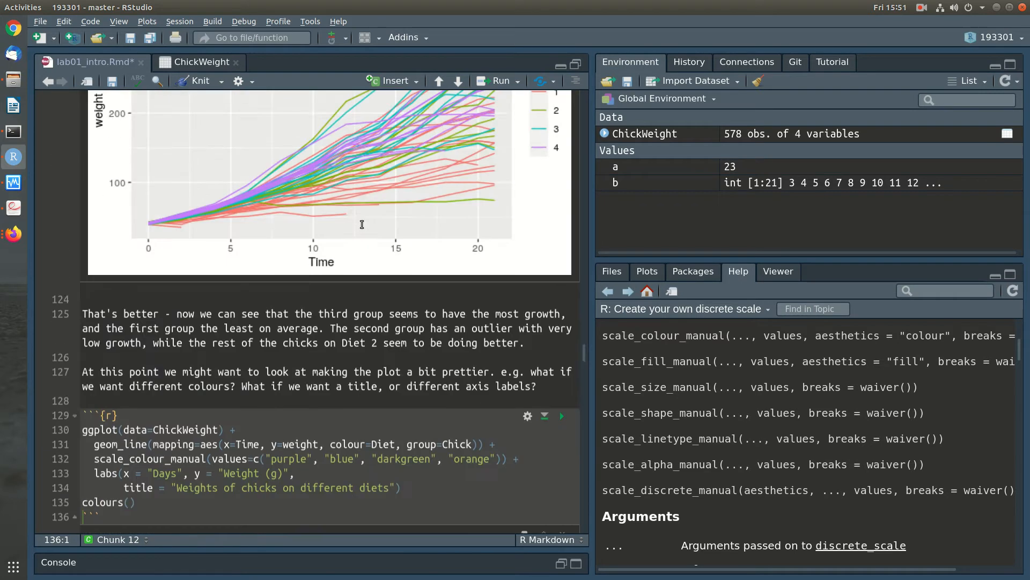
pyautogui.scroll(-5, 361, 224)
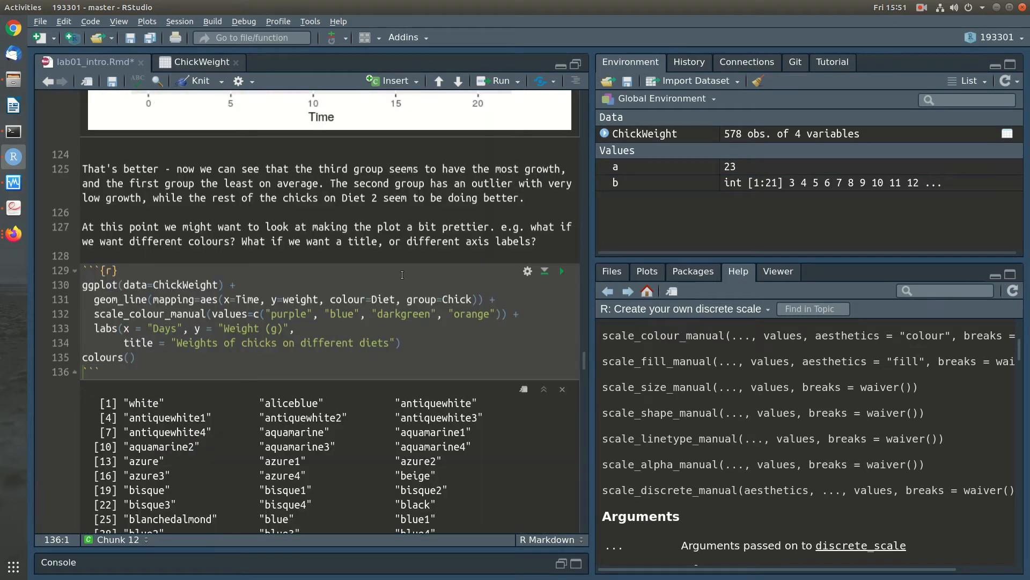
pyautogui.doubleClick(403, 315)
pyautogui.hotkey('ctrl', 'v')
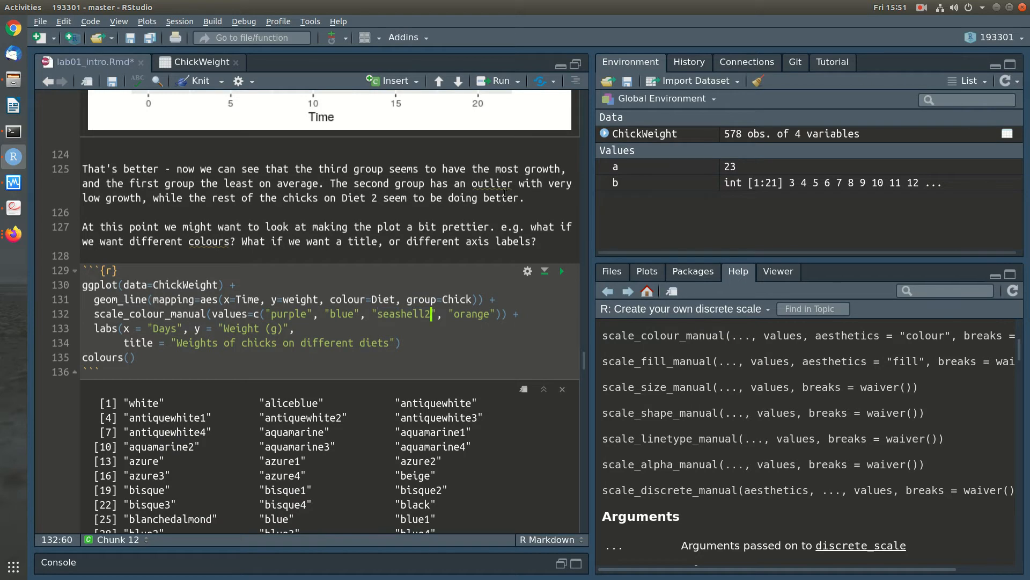
pyautogui.hotkey('ctrl', 'shift', 'Return')
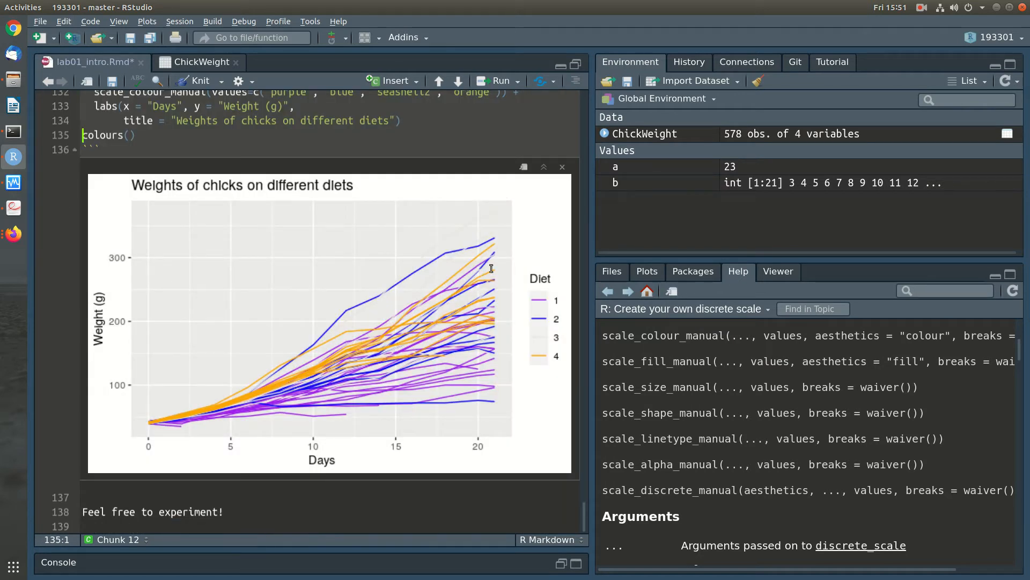
# Step: Delete the colours() line from the plot chunk and save the R Markdown file
pyautogui.press('Down')
pyautogui.press('End')
pyautogui.scroll(5, 462, 242)
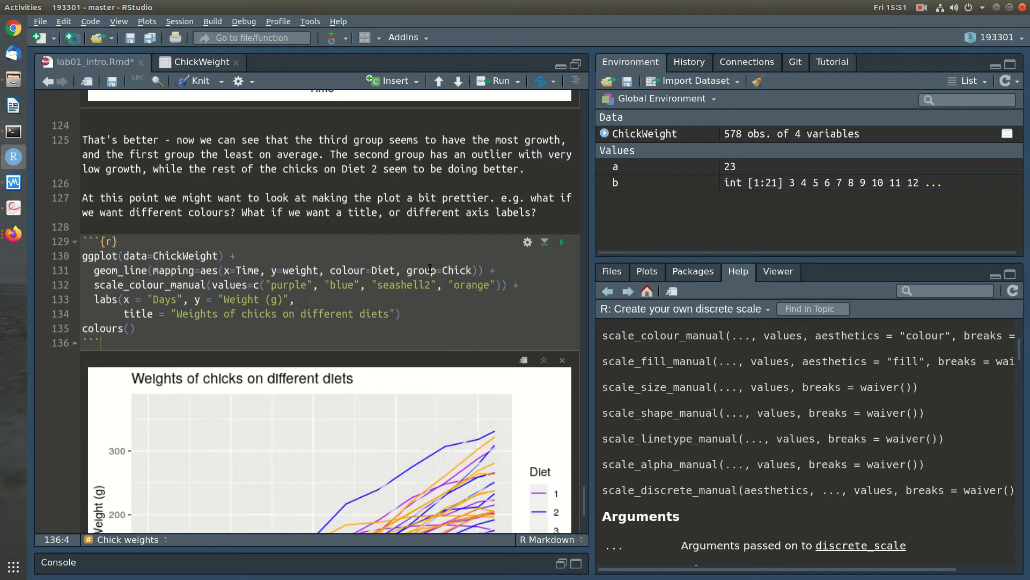
pyautogui.scroll(-3, 467, 285)
pyautogui.click(411, 236)
pyautogui.hotkey('shift', 'Home')
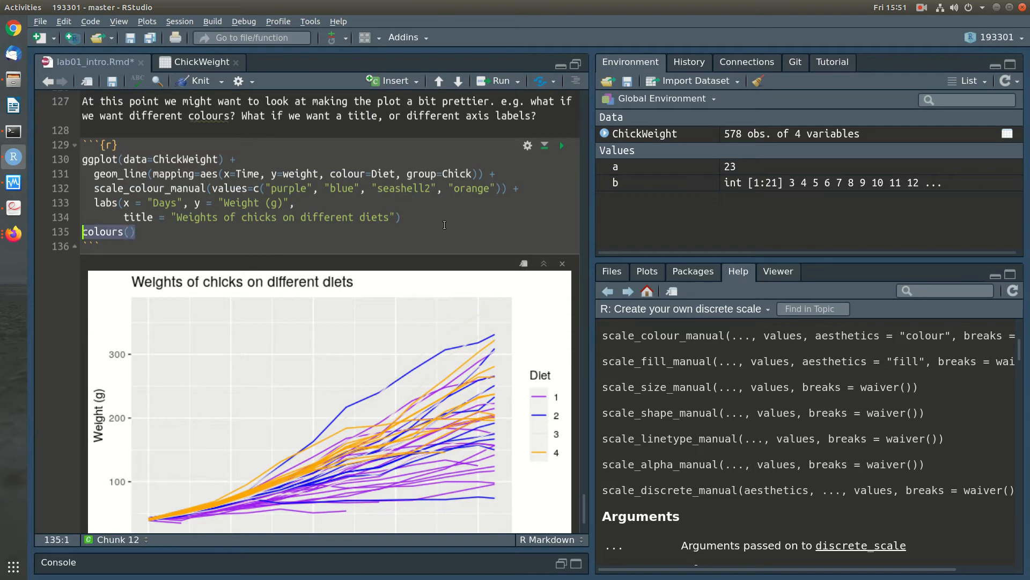
pyautogui.press('BackSpace')
pyautogui.press('BackSpace')
pyautogui.hotkey('ctrl', 's')
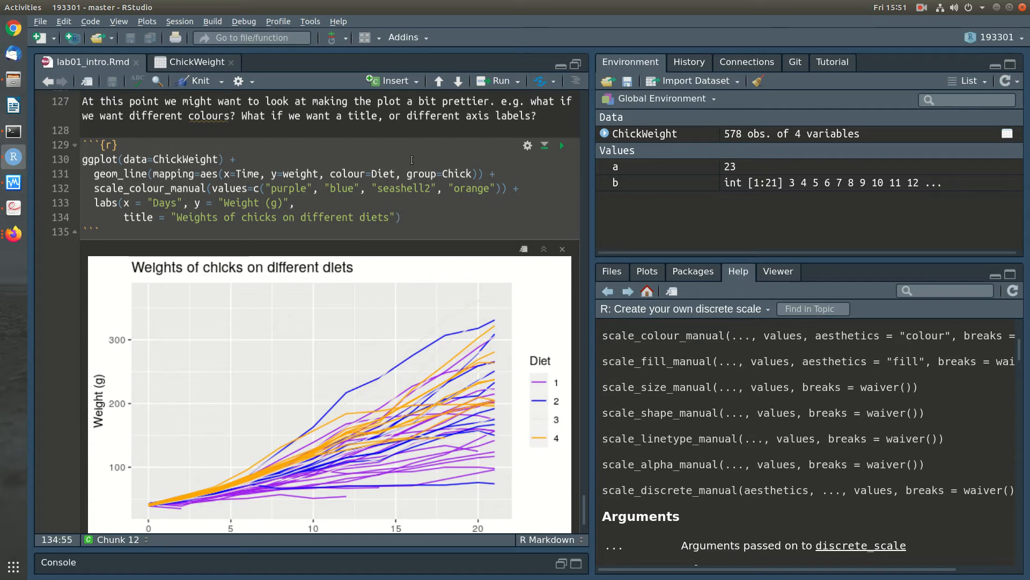
pyautogui.click(330, 173)
pyautogui.write('shape')
pyautogui.press('BackSpace')
pyautogui.press('BackSpace')
pyautogui.press('BackSpace')
pyautogui.press('BackSpace')
pyautogui.press('BackSpace')
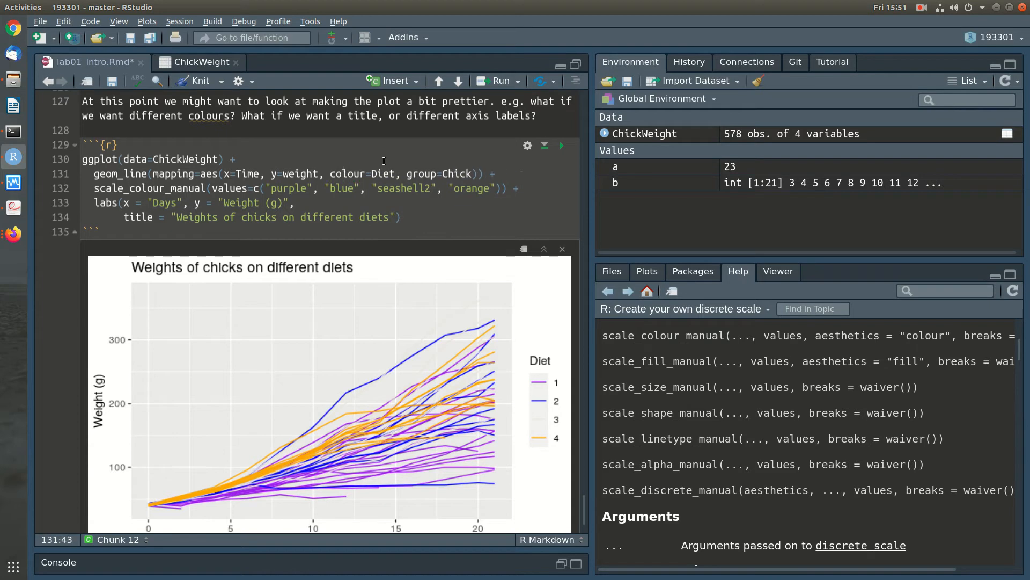
# Step: Add a geom_point() call on a new line between the ggplot() and geom_line() calls
pyautogui.click(384, 161)
pyautogui.press('Return')
pyautogui.write('geom_po')
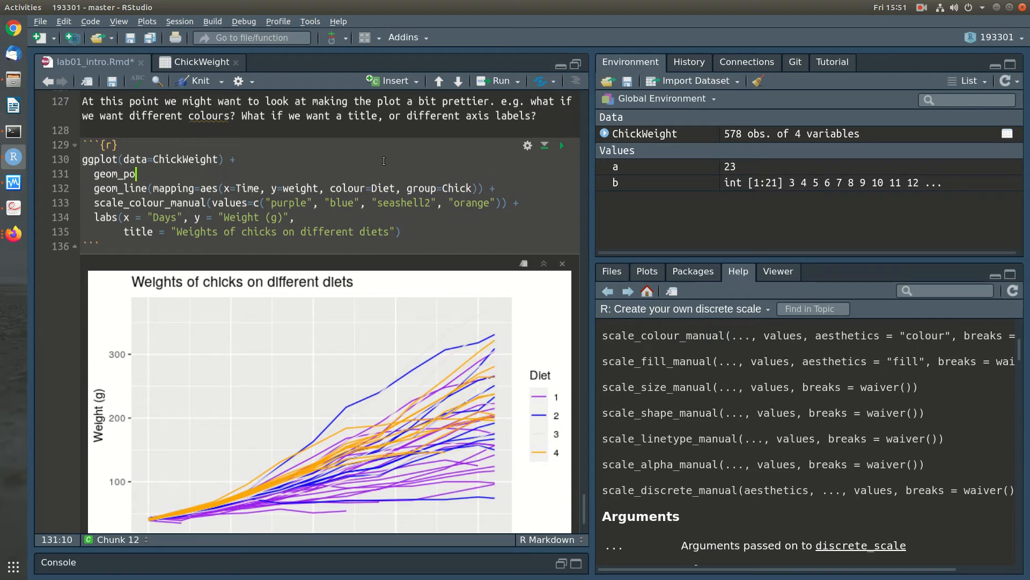
pyautogui.write('int(')
# Step: Copy geom_line's mapping and trailing plus sign into geom_point, remove group=Chick from the copy, and rerun the chunk
pyautogui.press('Down')
pyautogui.press('Left')
pyautogui.hotkey('ctrl', 'k')
pyautogui.hotkey('shift', 'Left')
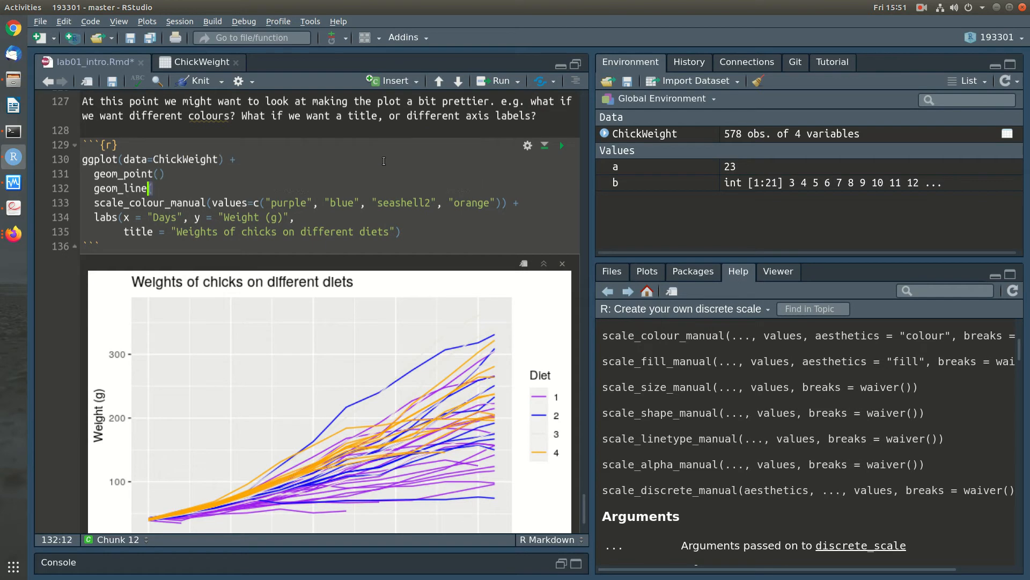
pyautogui.hotkey('ctrl', 'z')
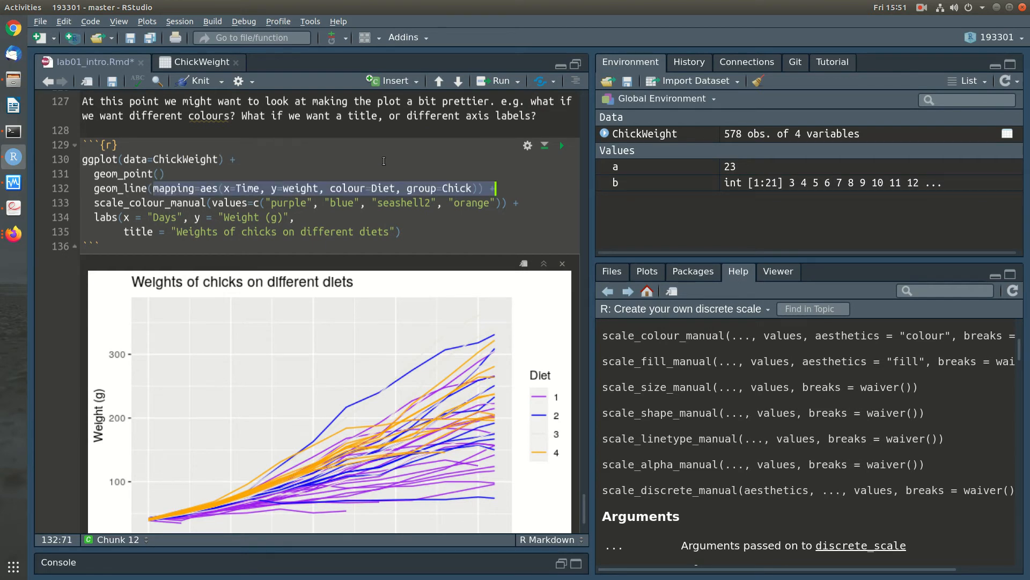
pyautogui.hotkey('ctrl', 'c')
pyautogui.press('Up')
pyautogui.press('BackSpace')
pyautogui.press('BackSpace')
pyautogui.hotkey('ctrl', 'v')
pyautogui.press('Left')
pyautogui.press('Left')
pyautogui.press('Left')
pyautogui.press('Left')
pyautogui.press('BackSpace')
pyautogui.press('BackSpace')
pyautogui.press('BackSpace')
pyautogui.press('BackSpace')
pyautogui.press('BackSpace')
pyautogui.press('BackSpace')
pyautogui.press('BackSpace')
pyautogui.press('BackSpace')
pyautogui.press('BackSpace')
pyautogui.press('BackSpace')
pyautogui.press('BackSpace')
pyautogui.press('BackSpace')
pyautogui.press('BackSpace')
pyautogui.hotkey('ctrl', 'shift', 'Return')
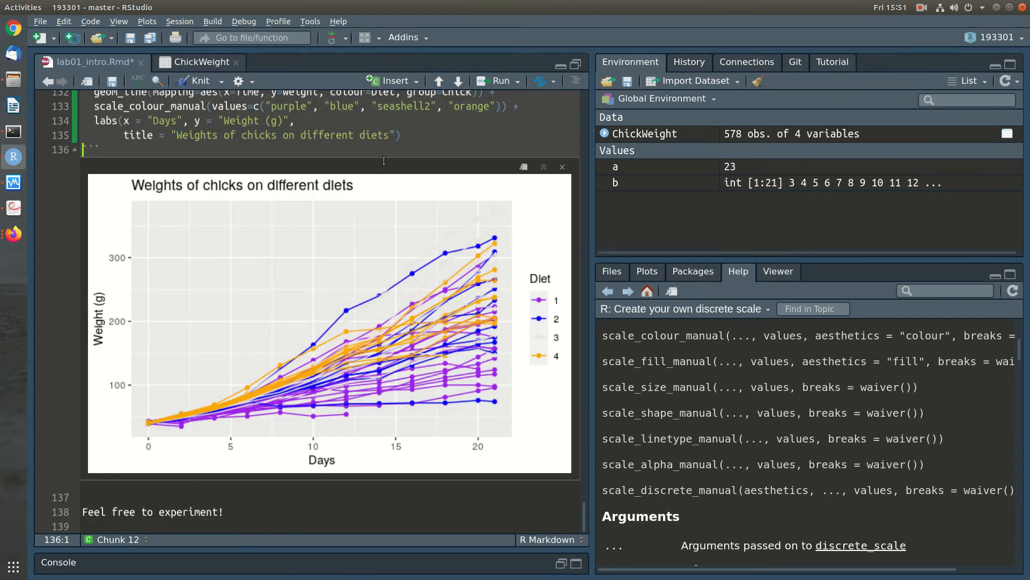
# Step: Add shape=Diet to geom_point's aesthetics, rerun the chunk, and save the file
pyautogui.scroll(3, 448, 263)
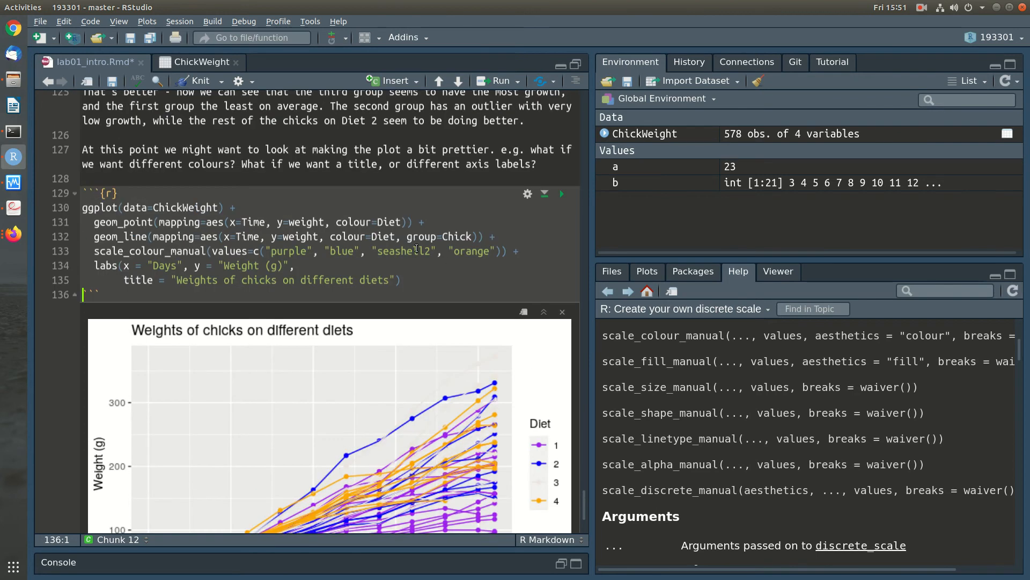
pyautogui.click(404, 222)
pyautogui.write(', shape=Diet')
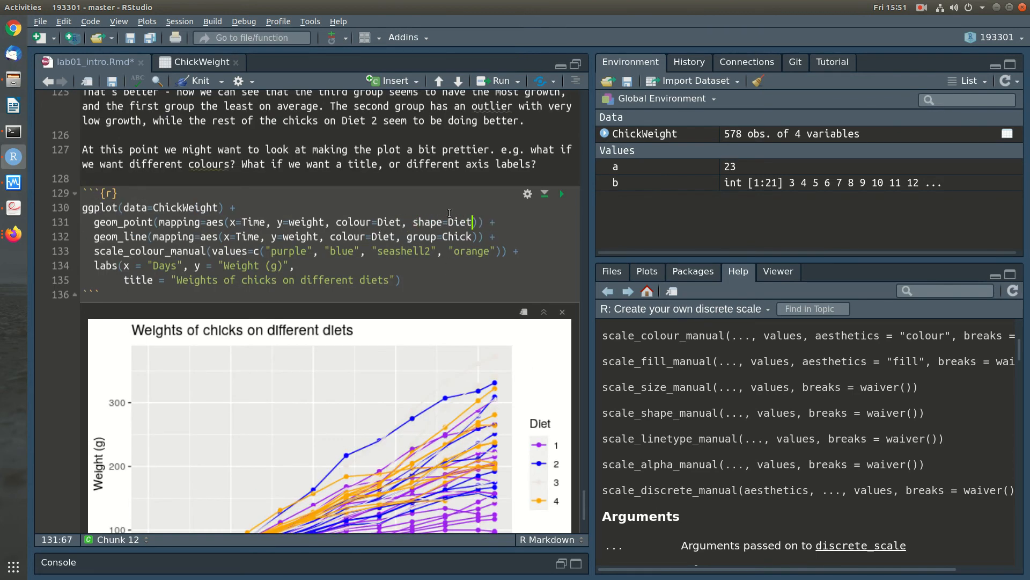
pyautogui.hotkey('ctrl', 'shift', 'Return')
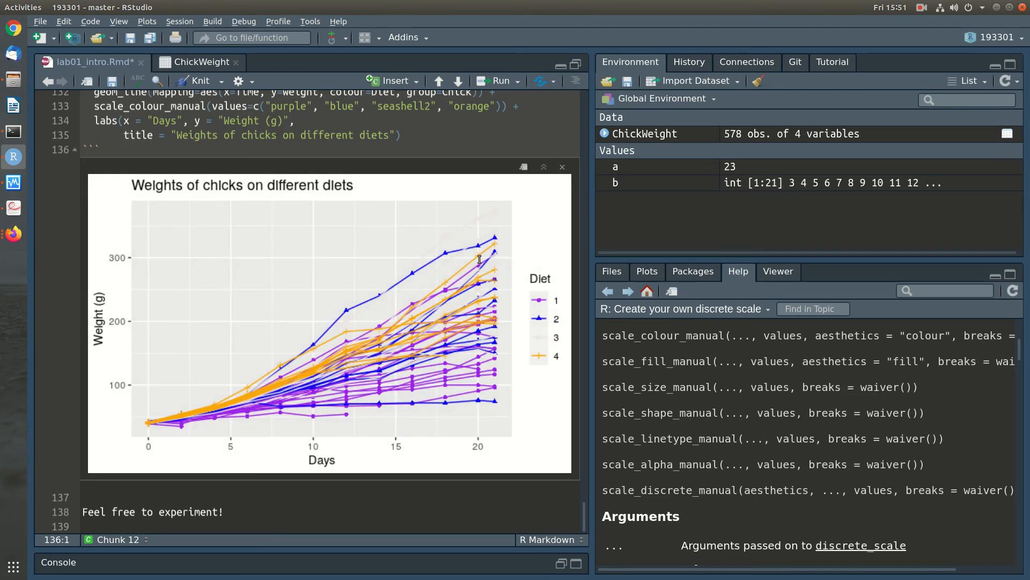
pyautogui.scroll(2, 480, 259)
pyautogui.click(416, 229)
pyautogui.hotkey('ctrl', 's')
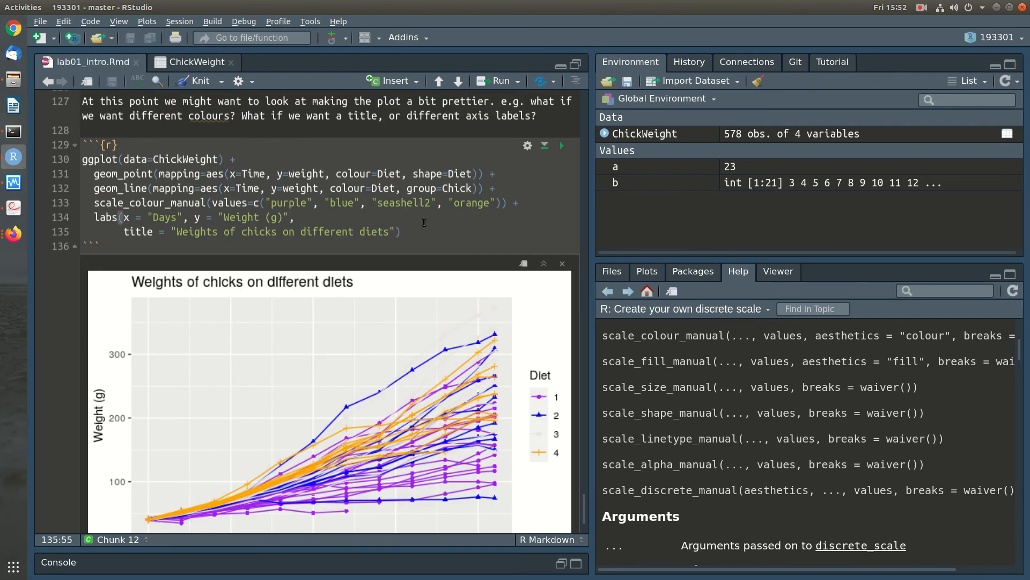